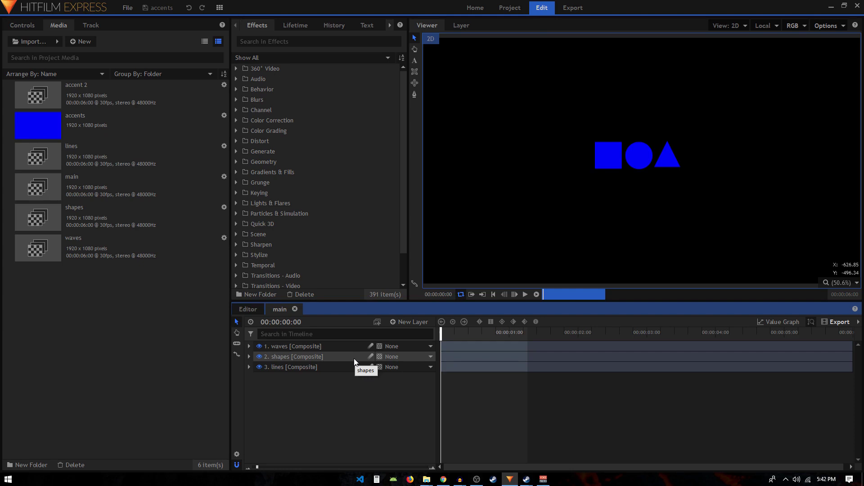
Play back the main composite's blue shape animation, rewind to frame 0 and open the File menu
click(526, 293)
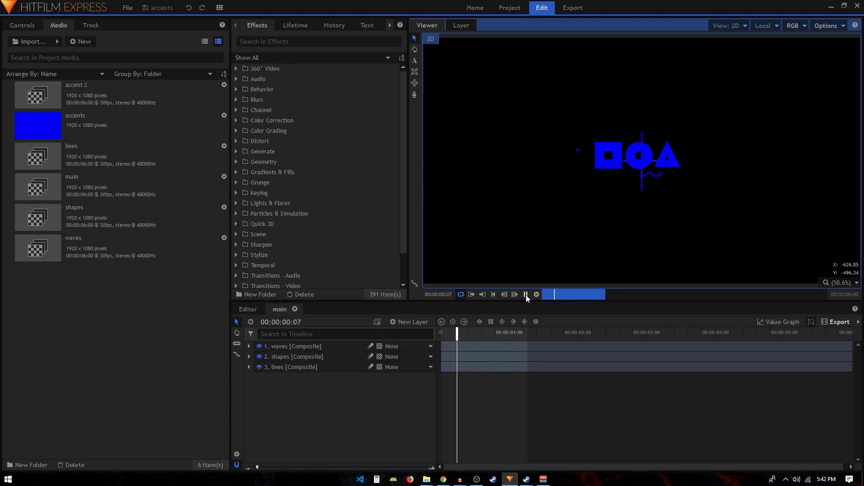
click(526, 296)
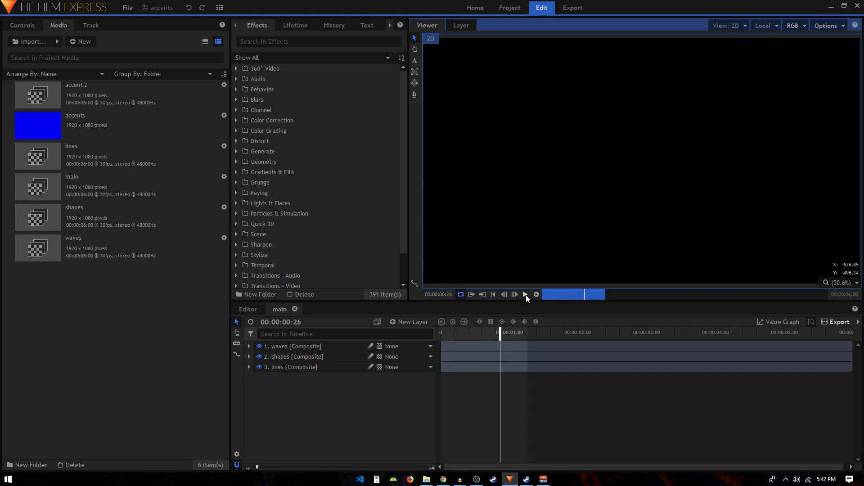
click(450, 331)
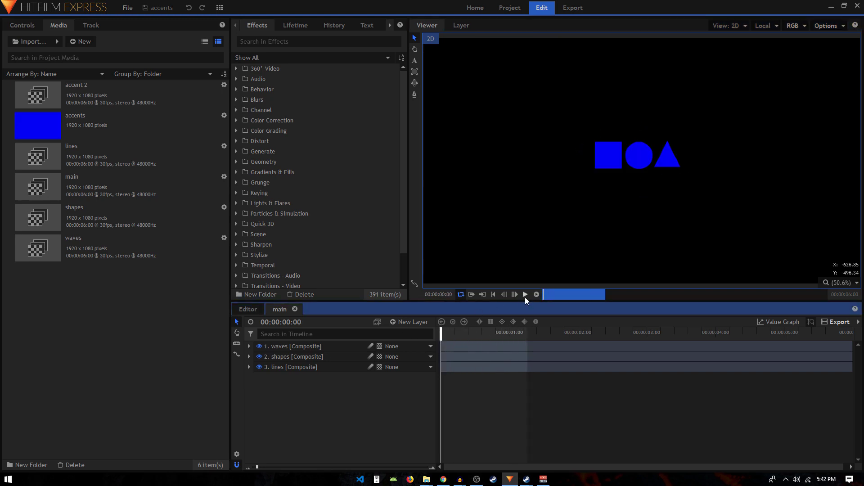
click(525, 295)
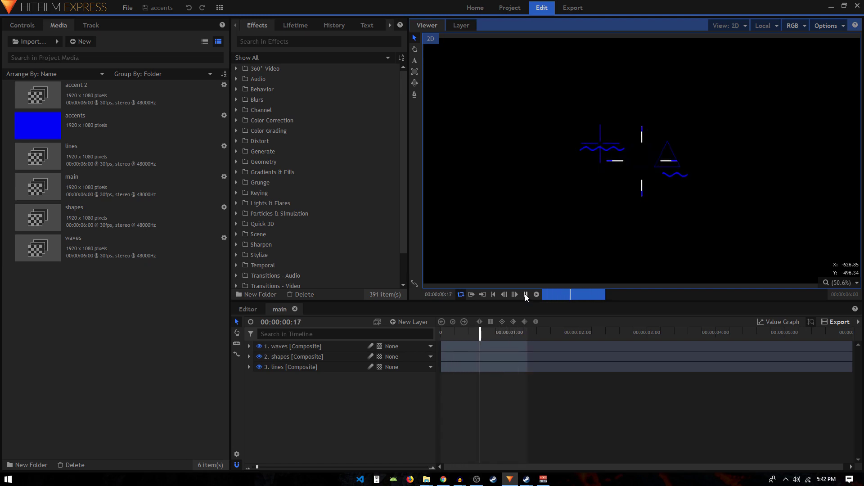
click(524, 293)
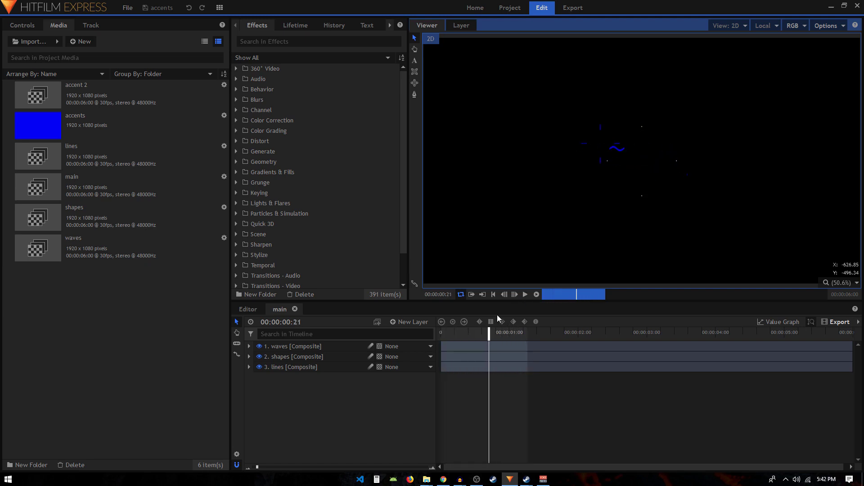
drag(488, 332, 440, 333)
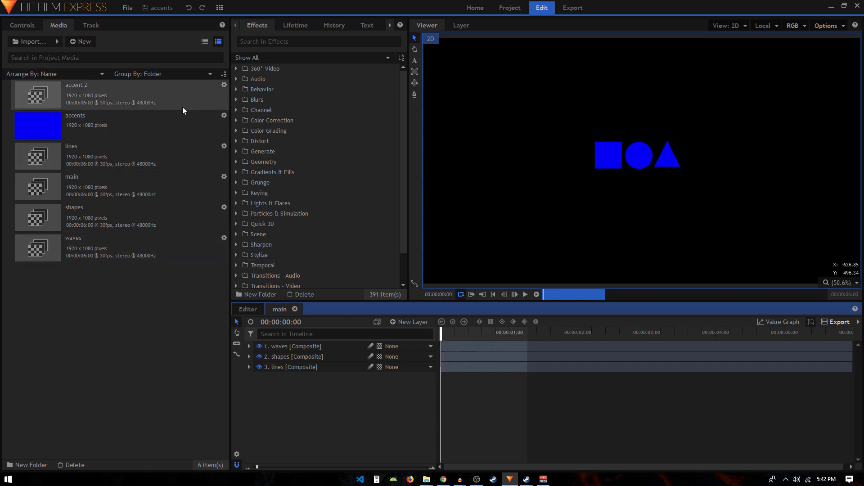
click(126, 8)
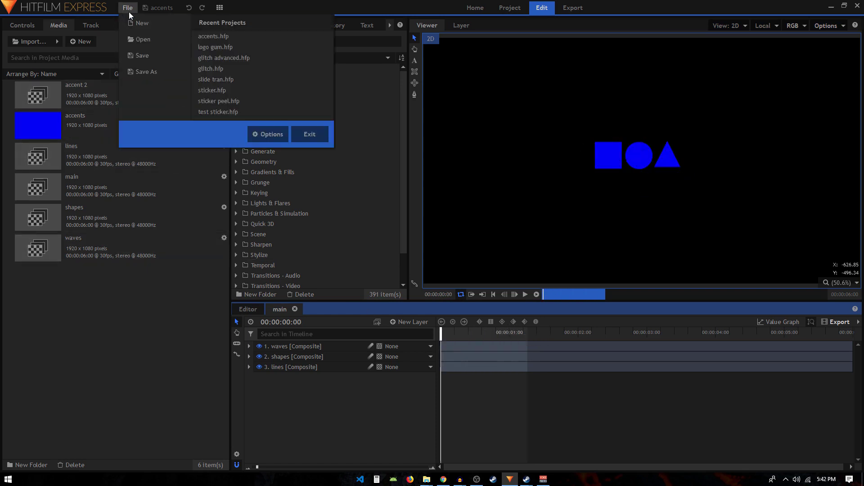
Start a new project and rename its composite shot to 'line'
click(144, 22)
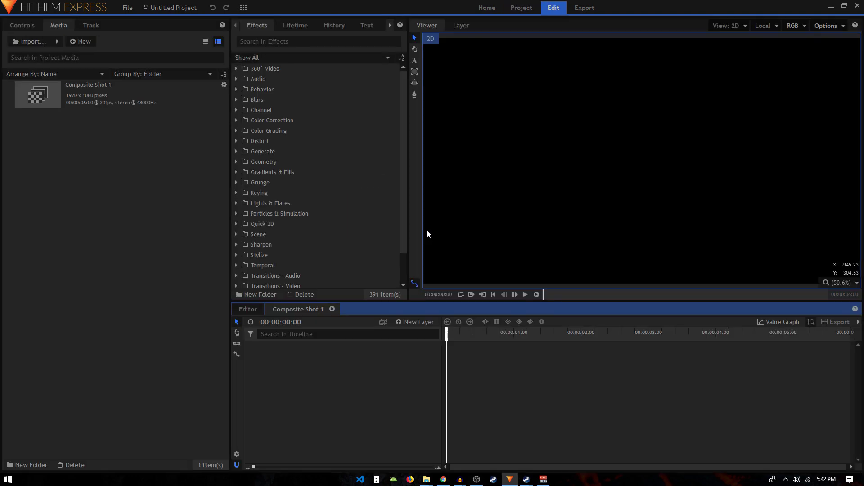
click(237, 454)
triple_click(469, 95)
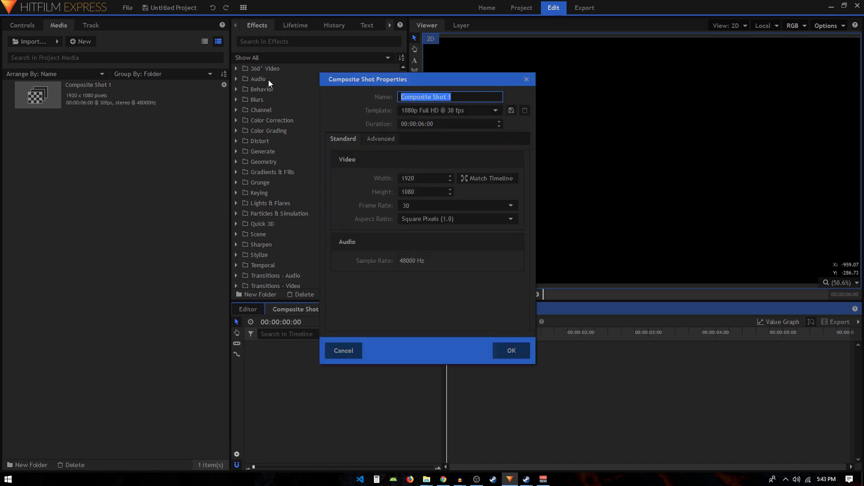
text(line)
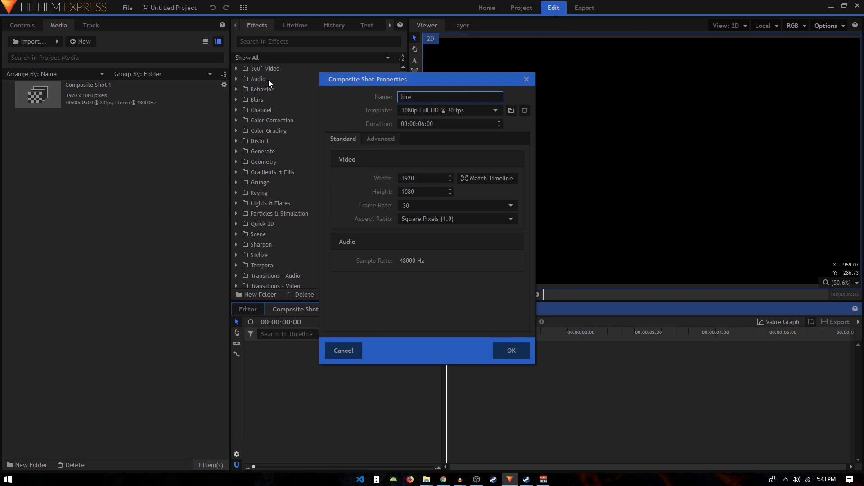
key(Return)
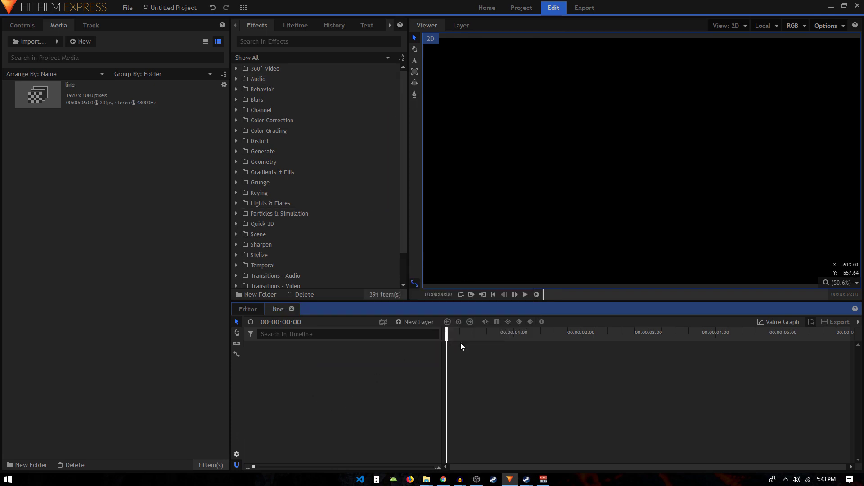
Add a dark grey 1920×1080 plane layer as the background
click(420, 325)
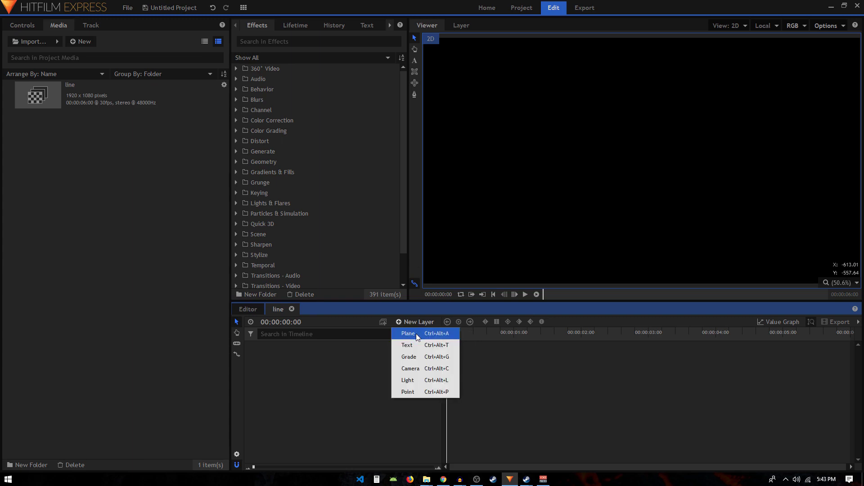
click(416, 334)
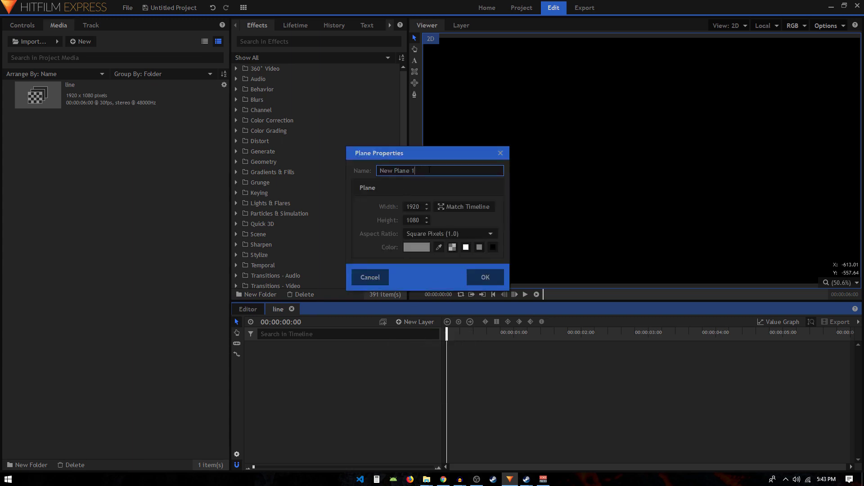
drag(429, 170, 343, 169)
text(line)
click(417, 247)
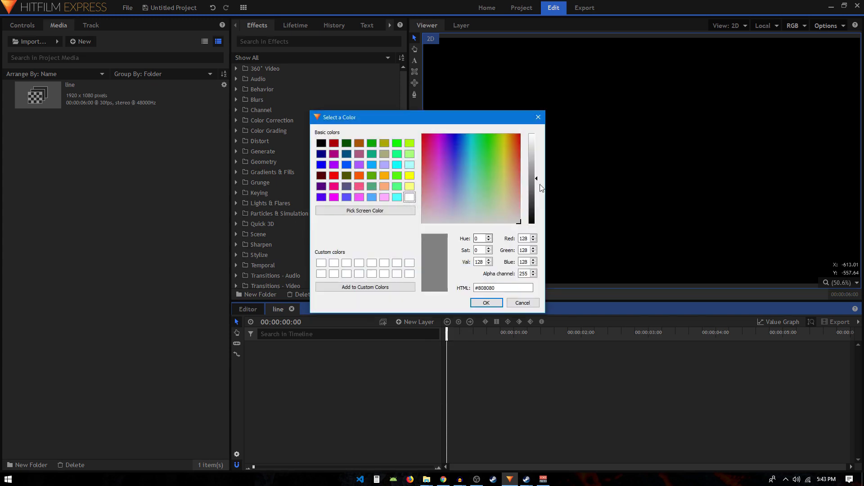
drag(539, 184, 539, 208)
click(491, 302)
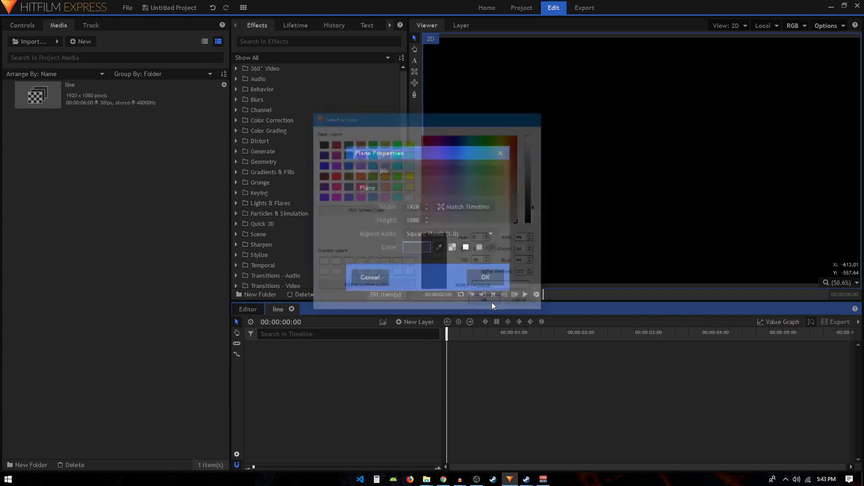
click(486, 277)
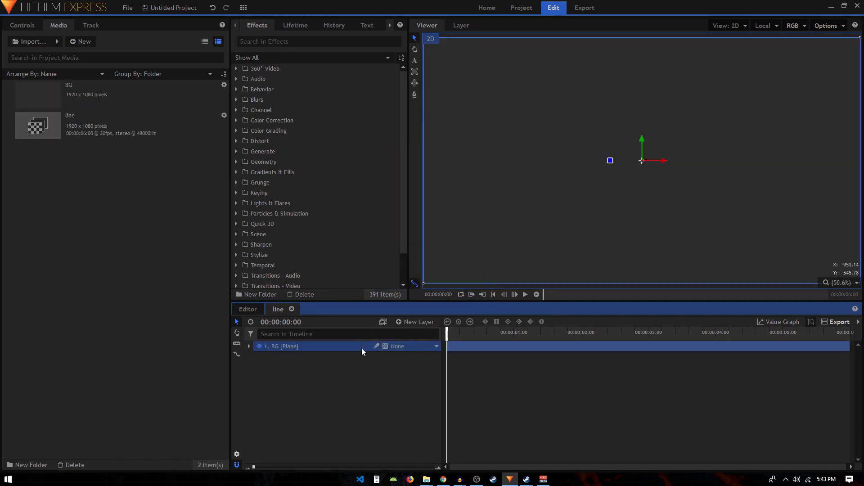
scroll(521, 165, down, 2)
mouse_move(521, 164)
mouse_down()
mouse_move(563, 174)
mouse_move(526, 157)
mouse_up()
scroll(563, 166, up, 2)
Search effects for '1080' and apply the 1080p Title Safe Guide to the BG plane
click(262, 41)
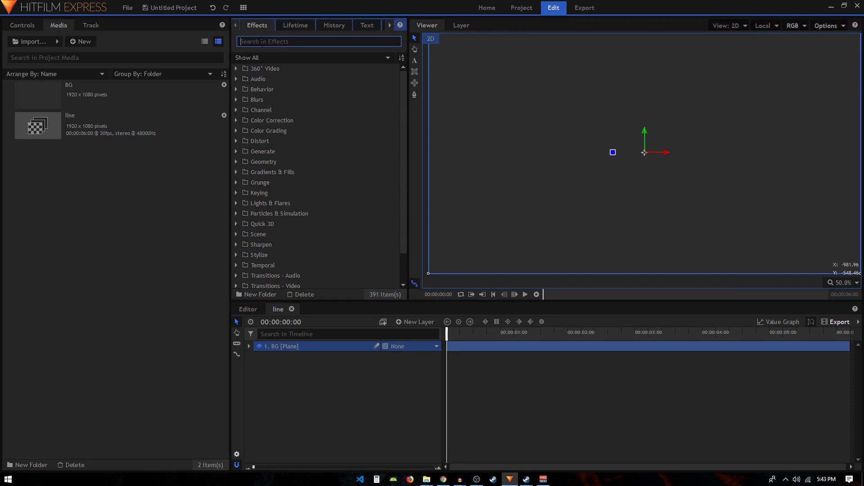
text(1080)
drag(277, 89, 310, 353)
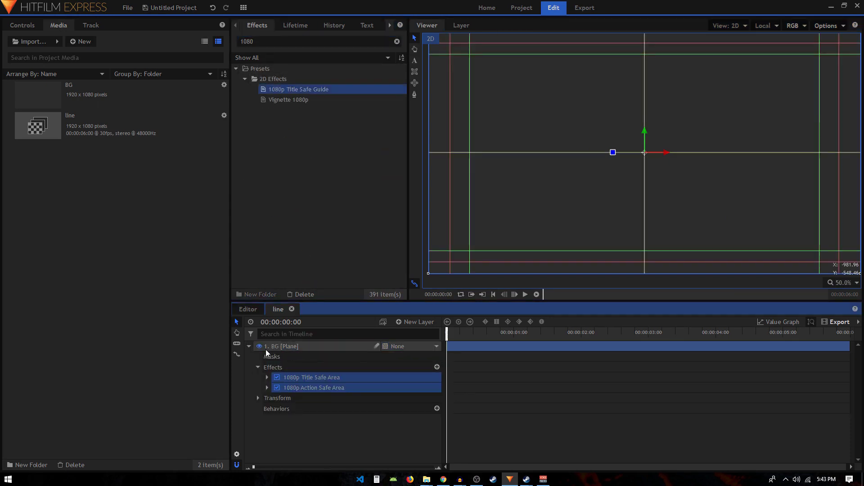
click(249, 346)
click(275, 372)
scroll(644, 150, up, 2)
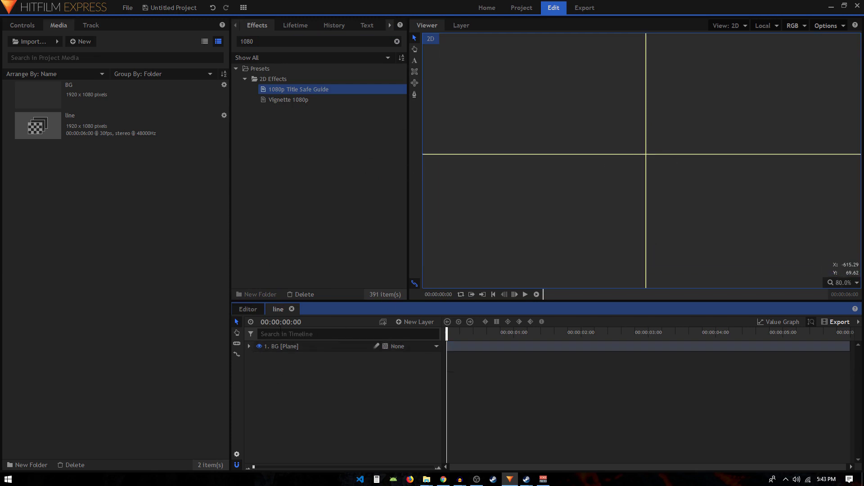
Add a pure blue plane named 'line' above BG, then hide it
click(407, 323)
click(410, 332)
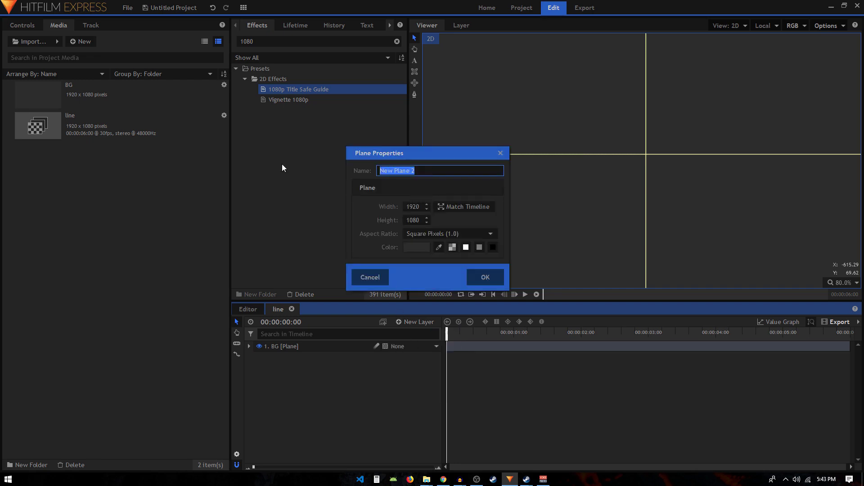
text(line)
click(412, 249)
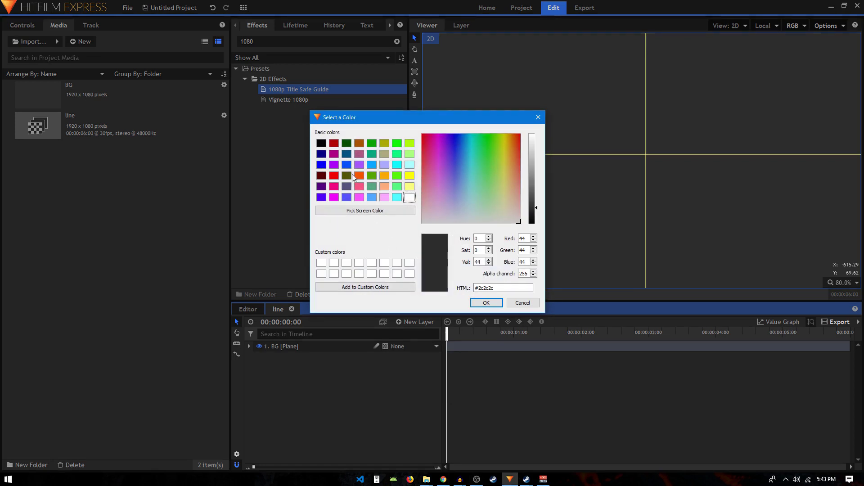
click(332, 166)
click(321, 165)
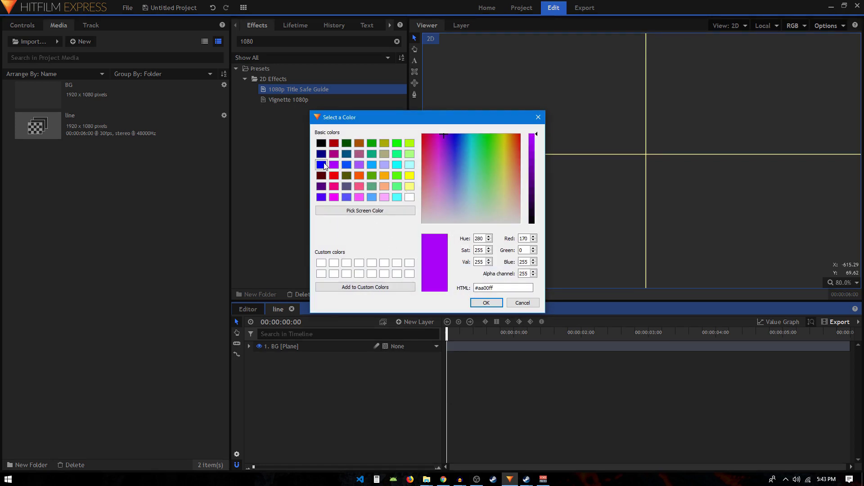
click(485, 303)
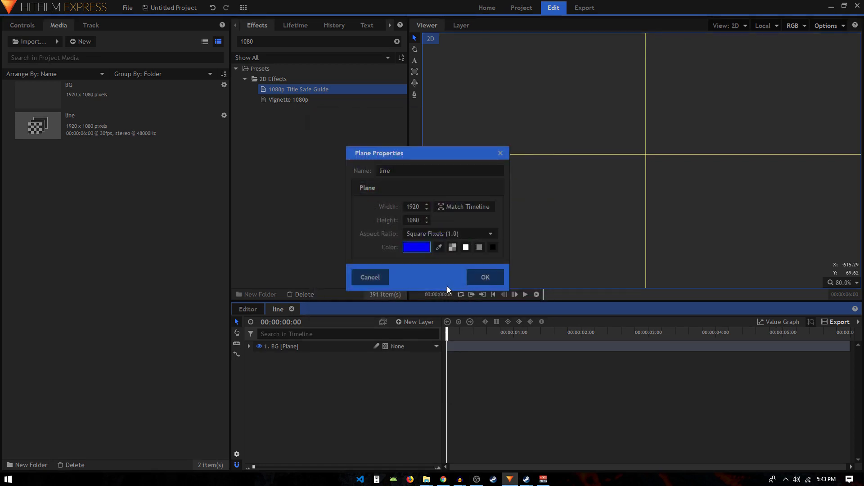
click(485, 279)
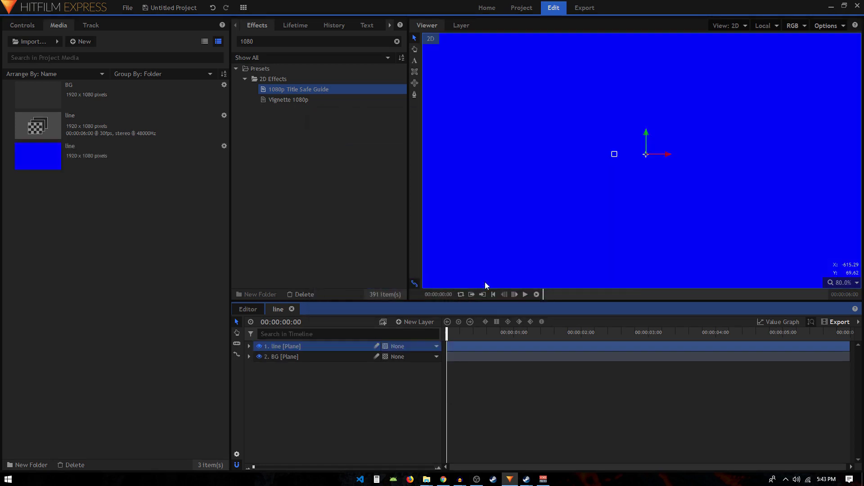
click(259, 348)
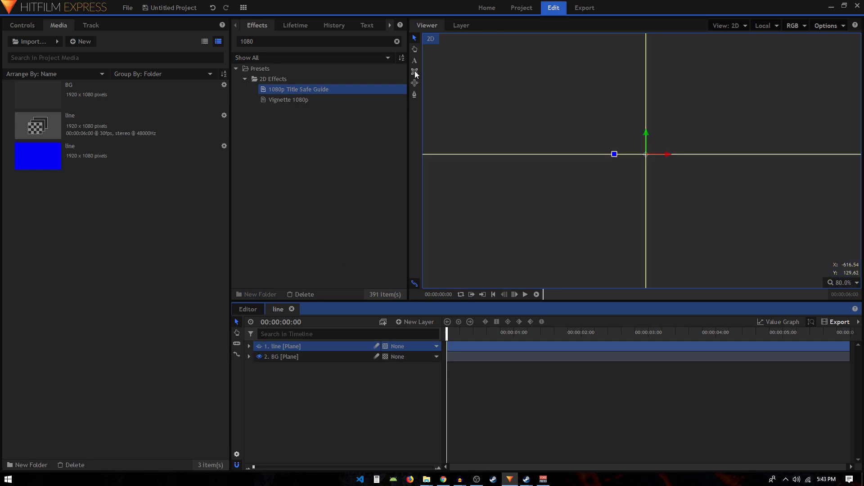
Draw a rectangle mask upward from the guides' intersection on the line layer
click(415, 72)
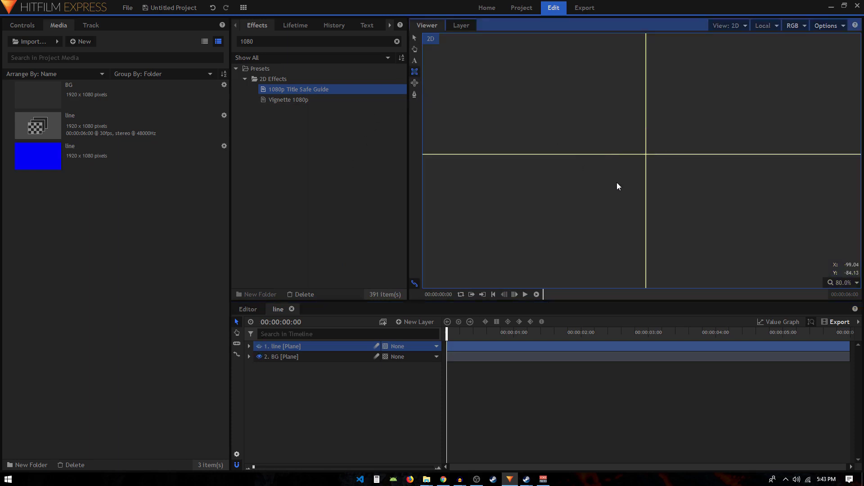
scroll(650, 154, up, 5)
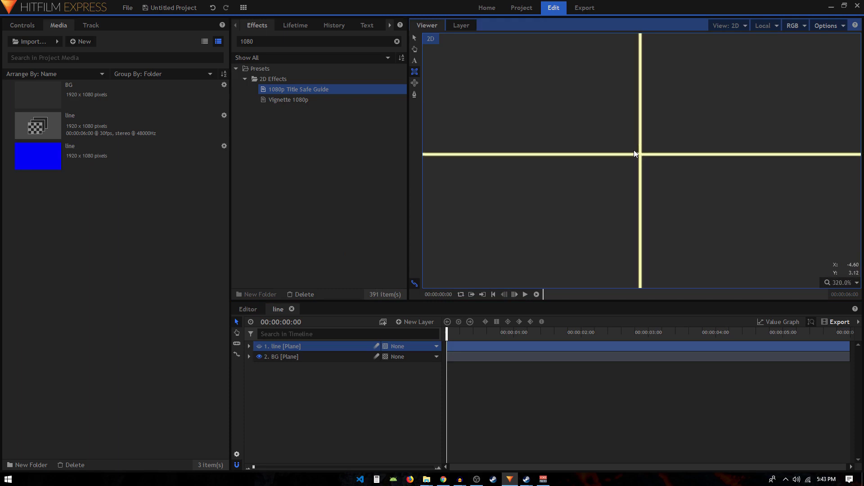
scroll(642, 158, up, 1)
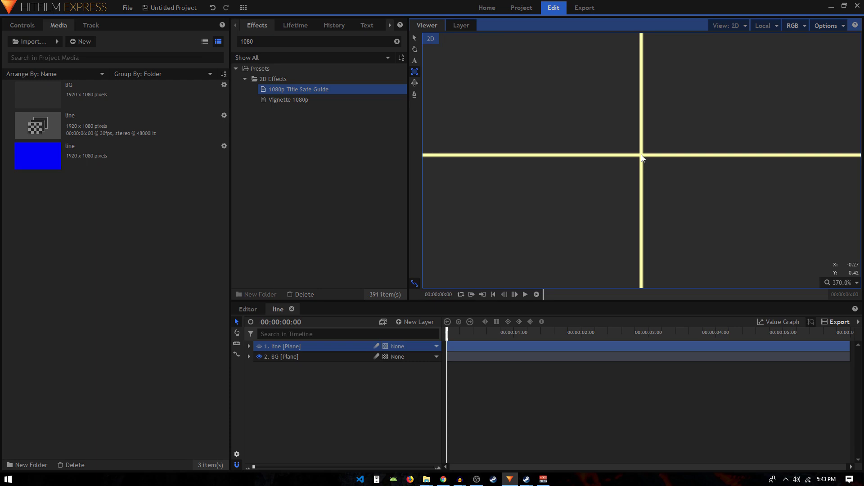
mouse_move(642, 158)
mouse_down()
mouse_move(645, 7)
mouse_move(637, 1)
mouse_up()
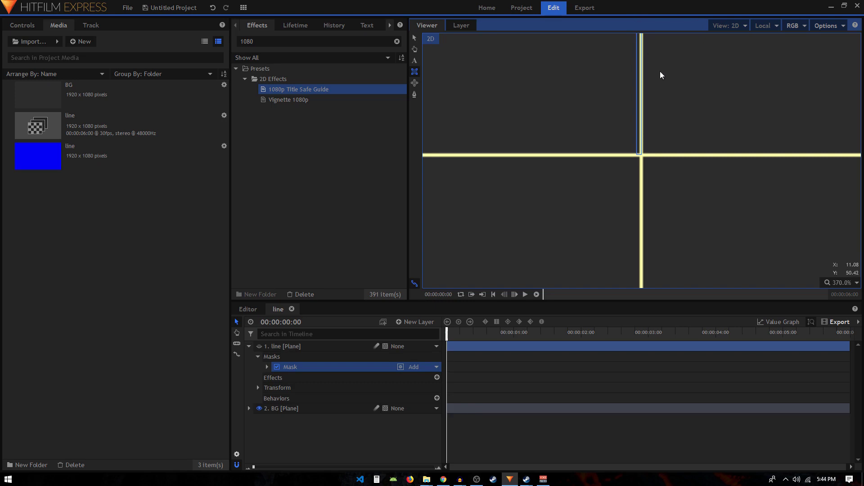
drag(661, 73, 649, 160)
scroll(650, 161, down, 1)
scroll(649, 161, down, 1)
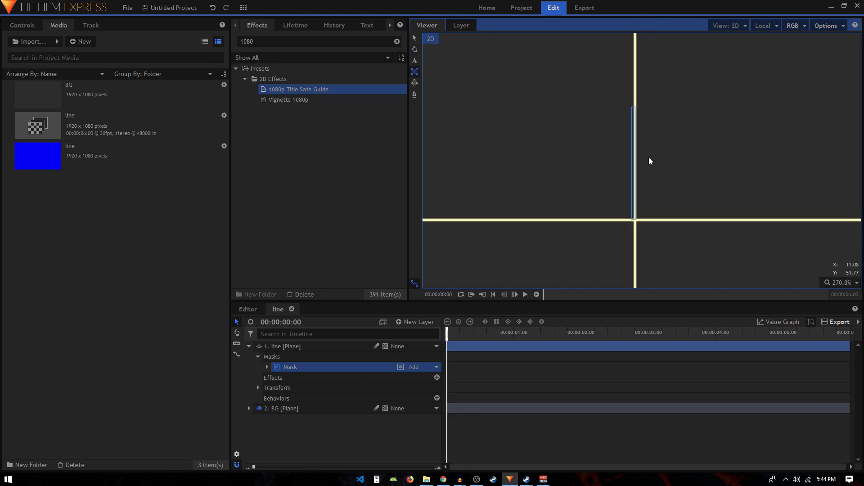
scroll(643, 152, up, 1)
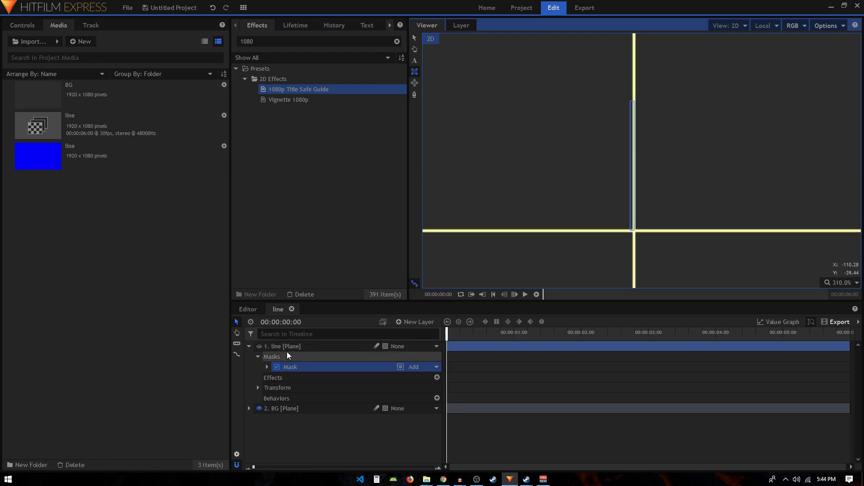
Move the line mask's origin onto the guide crossing at the bar's base
click(260, 346)
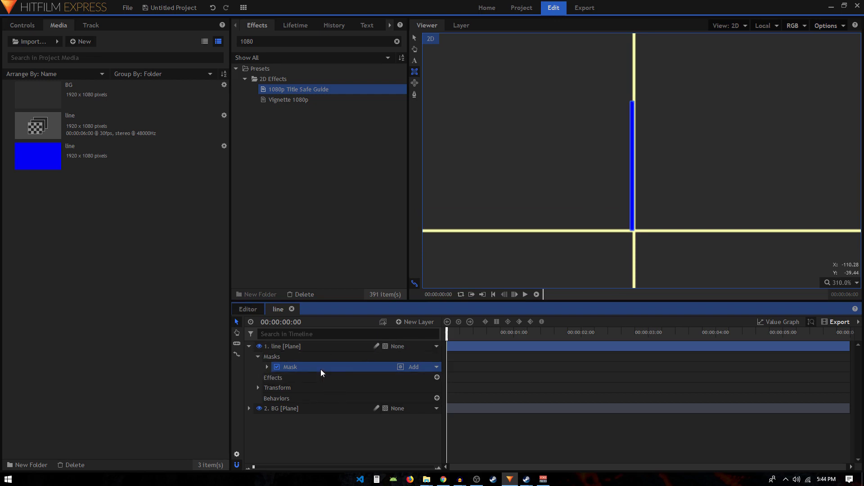
click(415, 40)
scroll(634, 227, up, 2)
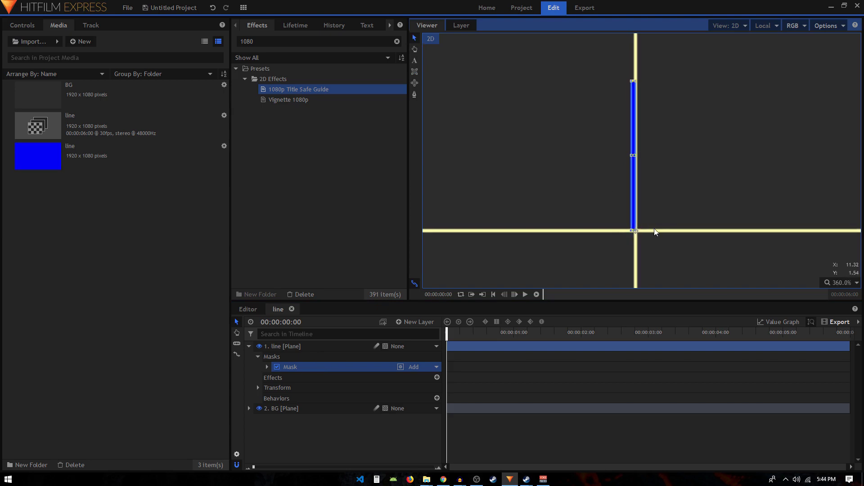
scroll(631, 230, up, 3)
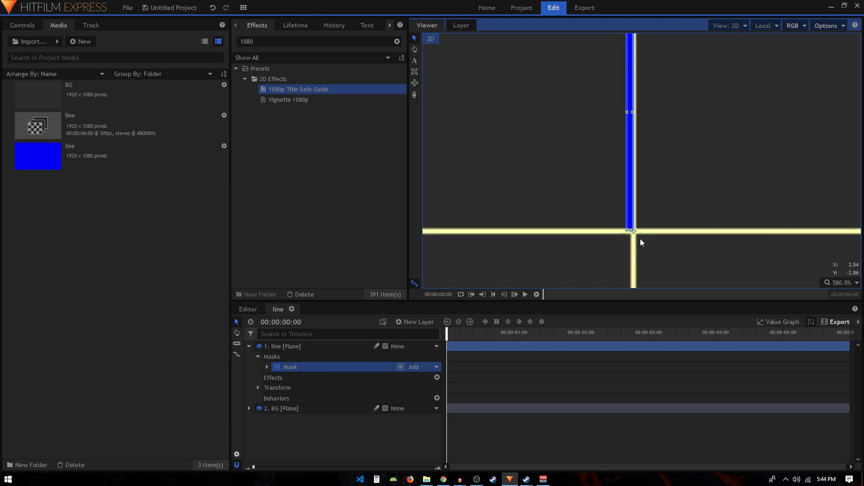
scroll(636, 233, up, 1)
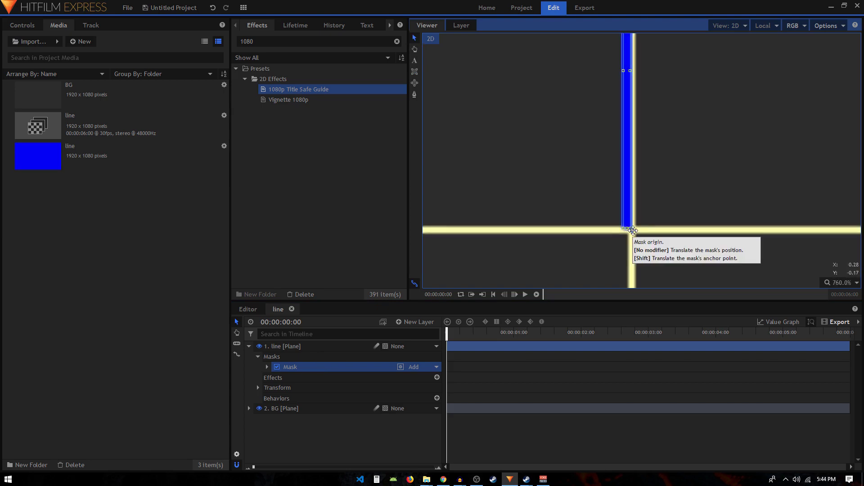
drag(631, 230, 630, 228)
click(637, 231)
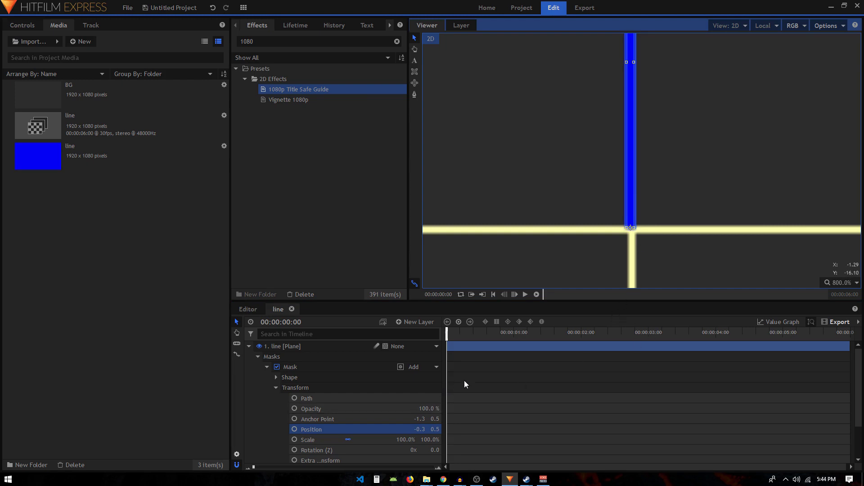
Zoom the viewer to 200% and enable animation for mask Position, Anchor Point and Scale
click(841, 283)
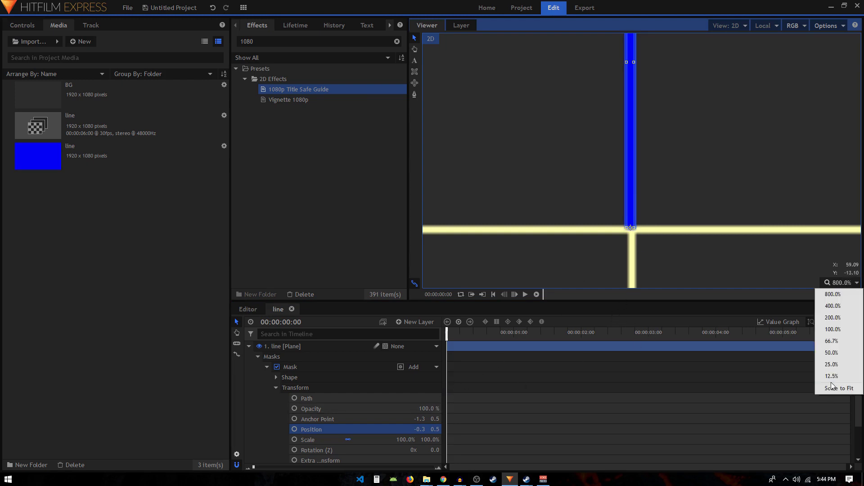
click(832, 318)
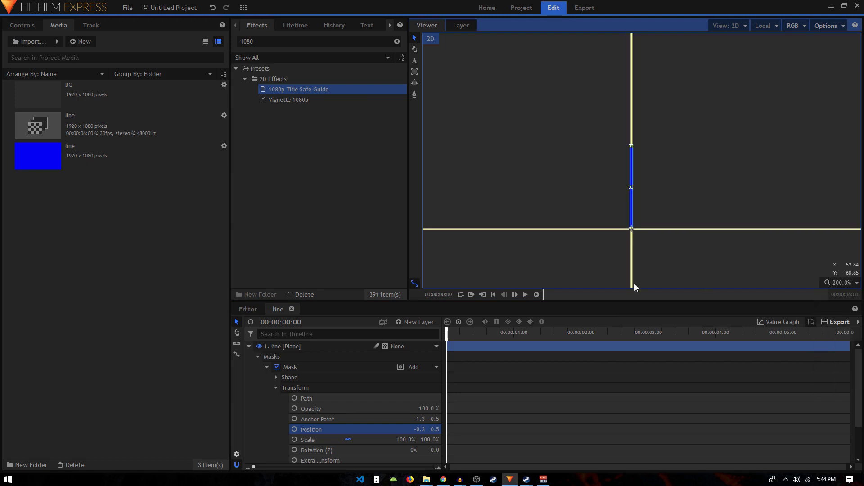
click(295, 419)
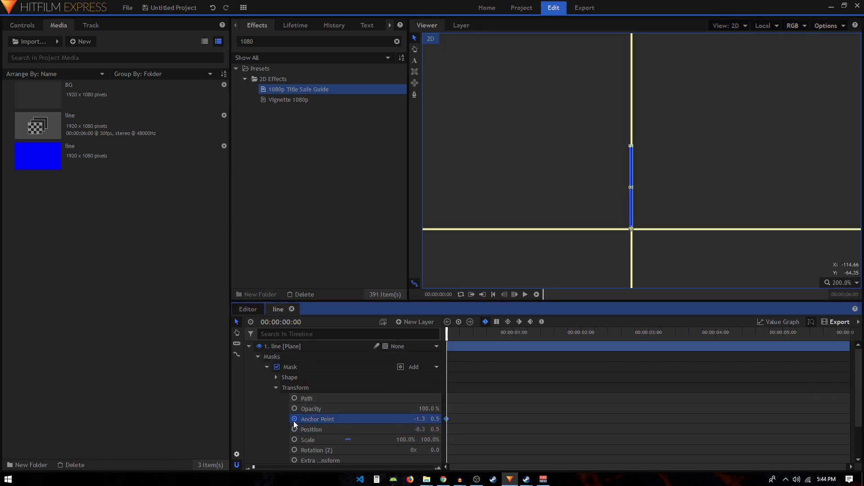
click(295, 430)
click(295, 439)
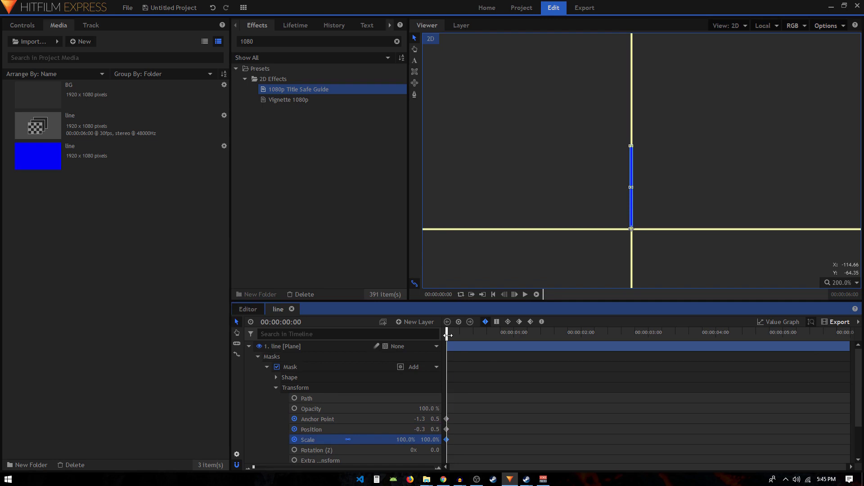
Add mask Scale, Position and Anchor Point keyframes at 00:00:00:20
key(space)
key(space)
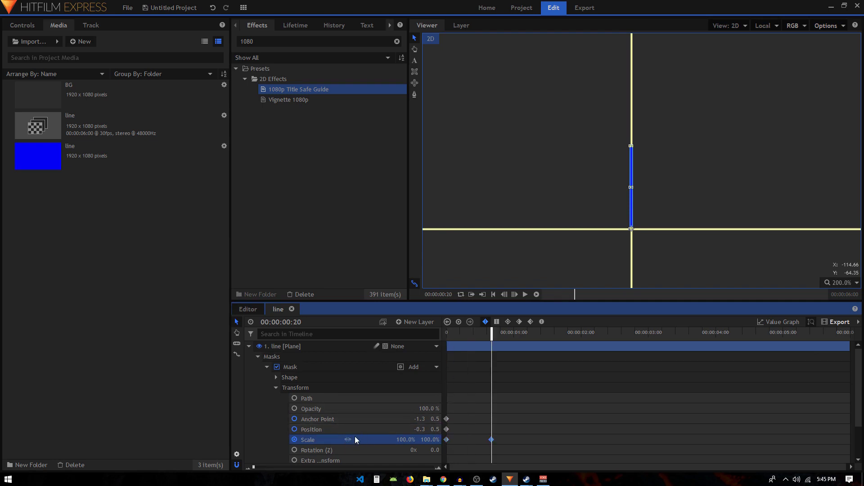
click(428, 439)
text(0)
key(Return)
click(376, 430)
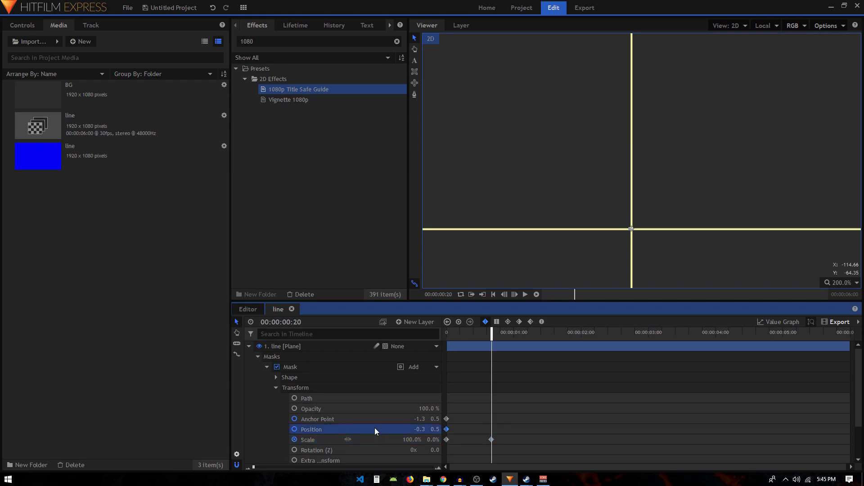
click(398, 420)
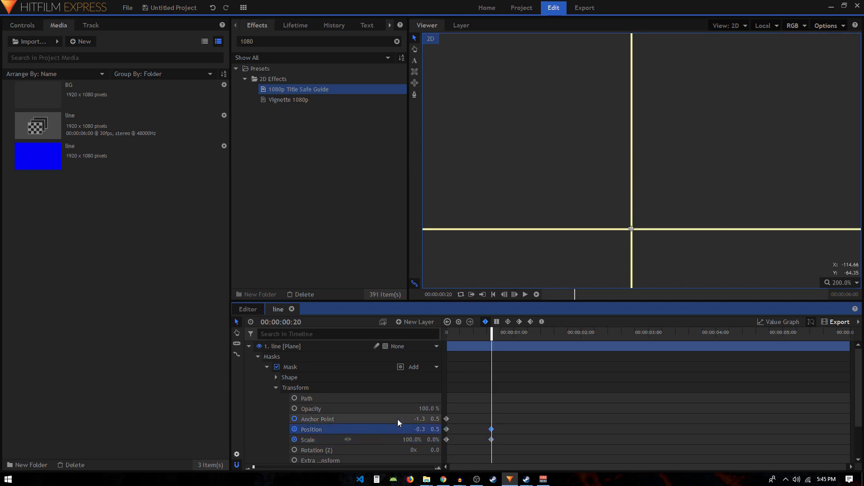
click(398, 419)
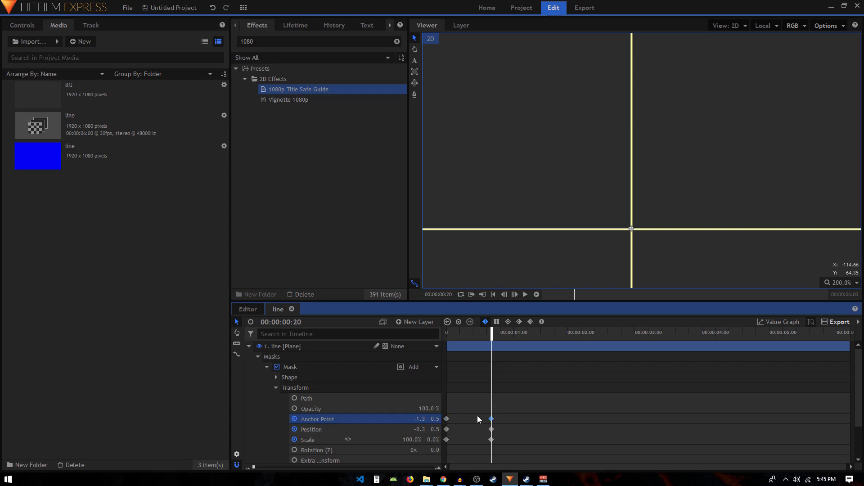
key(shift+Right)
key(shift+Right)
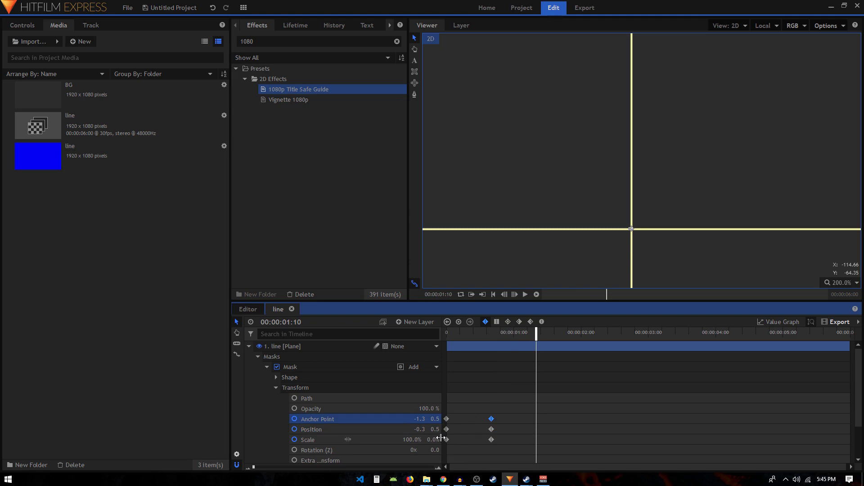
click(447, 322)
click(447, 322)
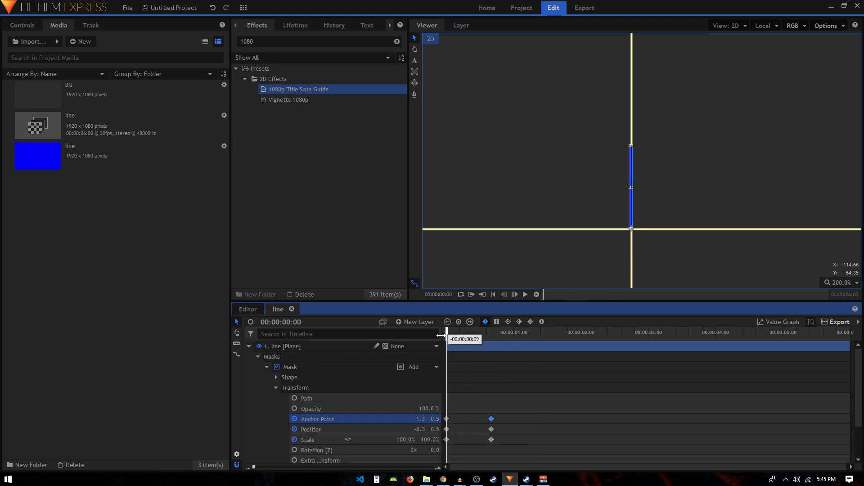
Set vertical Scale to 0% at the start and 100% at 00:00:00:20, then play it back
click(315, 440)
double_click(432, 440)
text(0)
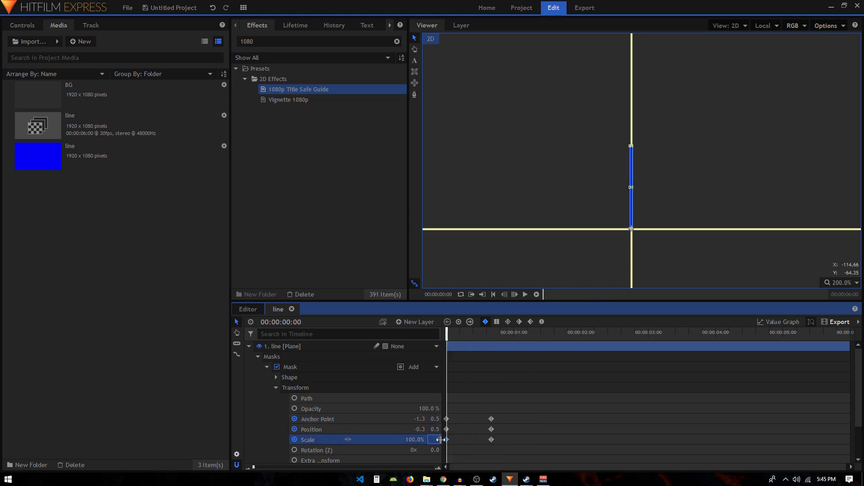
key(Return)
click(491, 440)
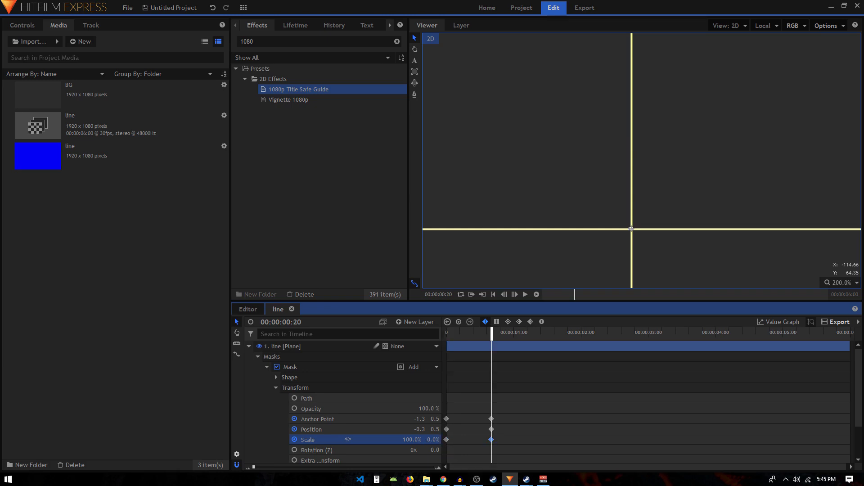
double_click(435, 439)
text(100)
key(Return)
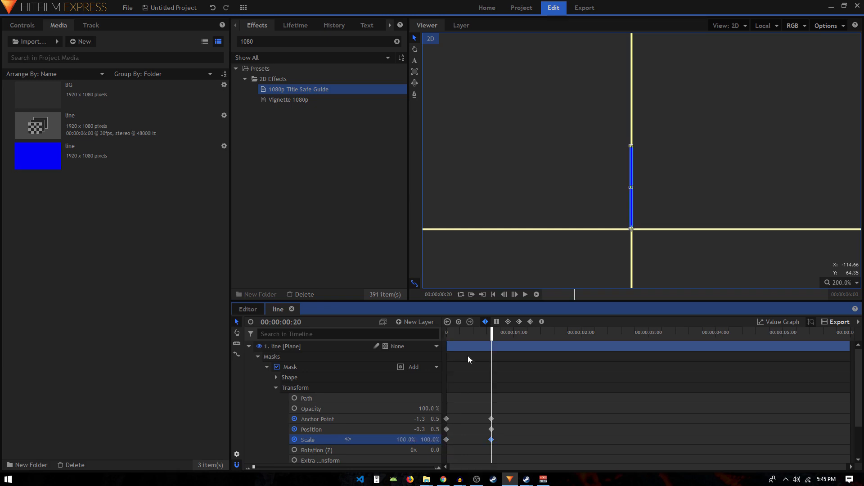
drag(450, 333, 492, 348)
key(space)
key(space)
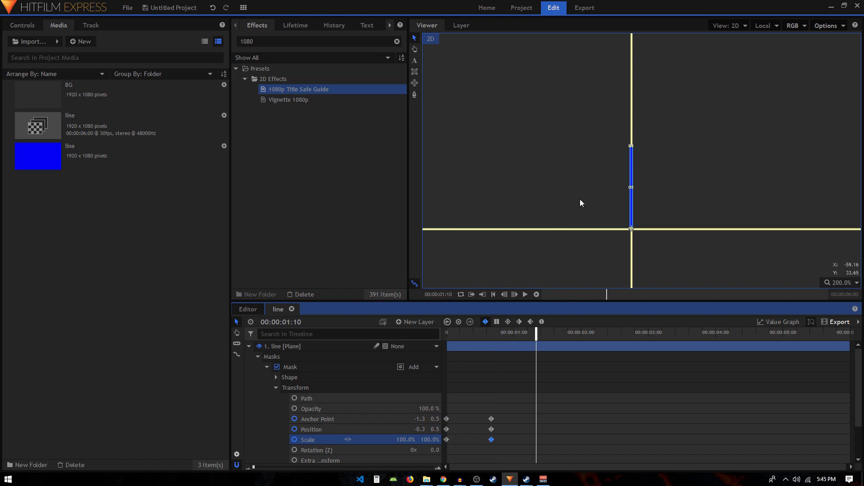
Move the mask origin to the line's top end and set vertical Scale 50% at 00:00:01:10
scroll(581, 203, up, 6)
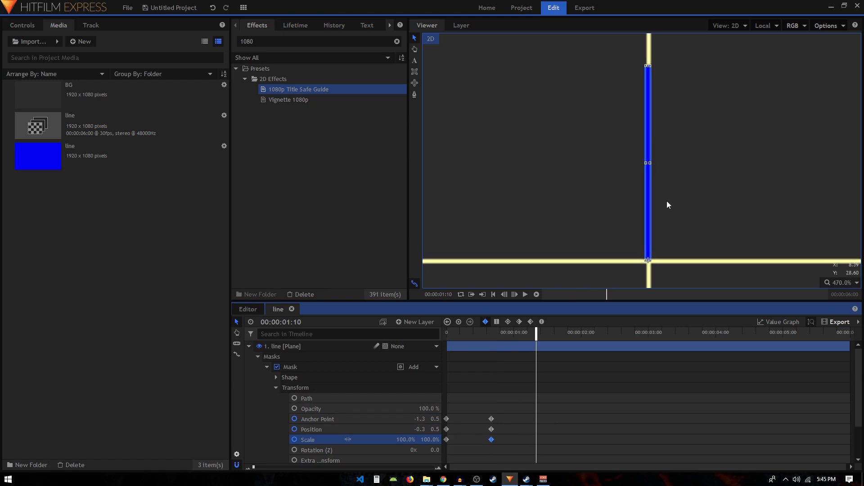
scroll(670, 158, up, 2)
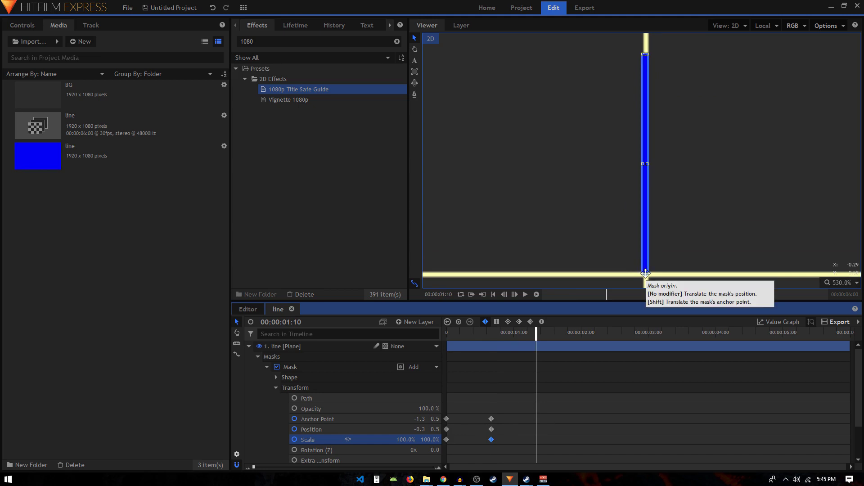
drag(644, 271, 645, 55)
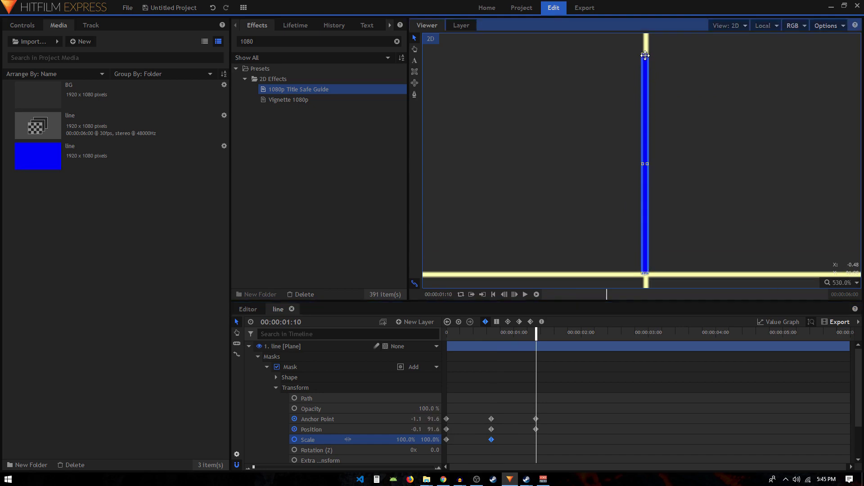
scroll(645, 67, up, 3)
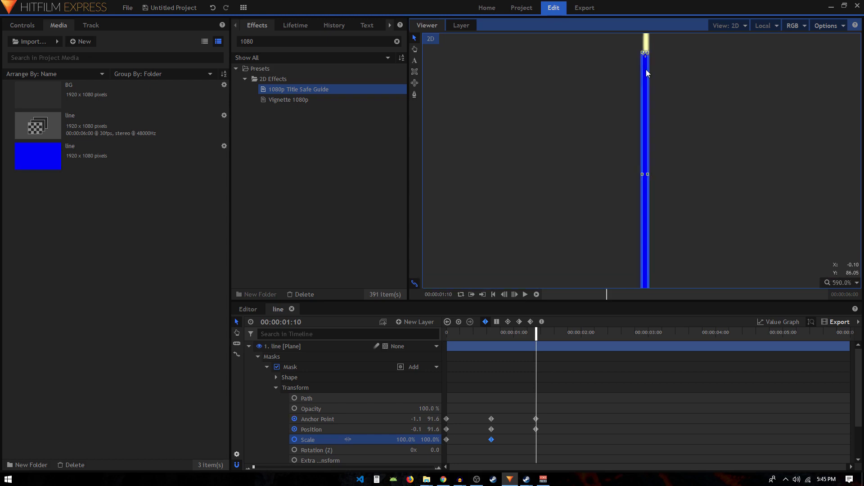
scroll(639, 103, down, 2)
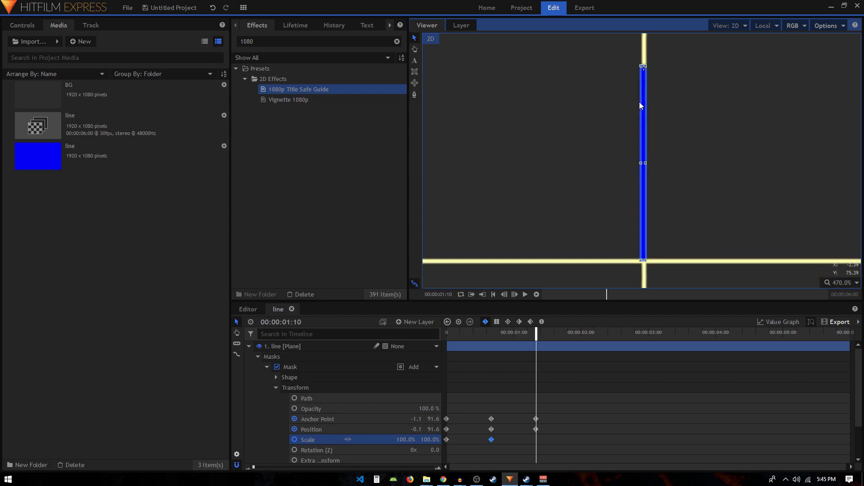
click(434, 440)
text(50)
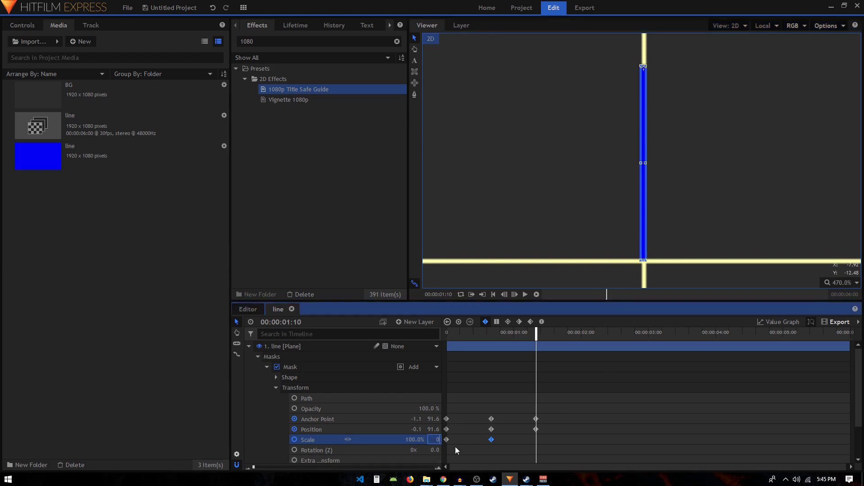
key(Return)
click(469, 332)
drag(469, 332, 528, 341)
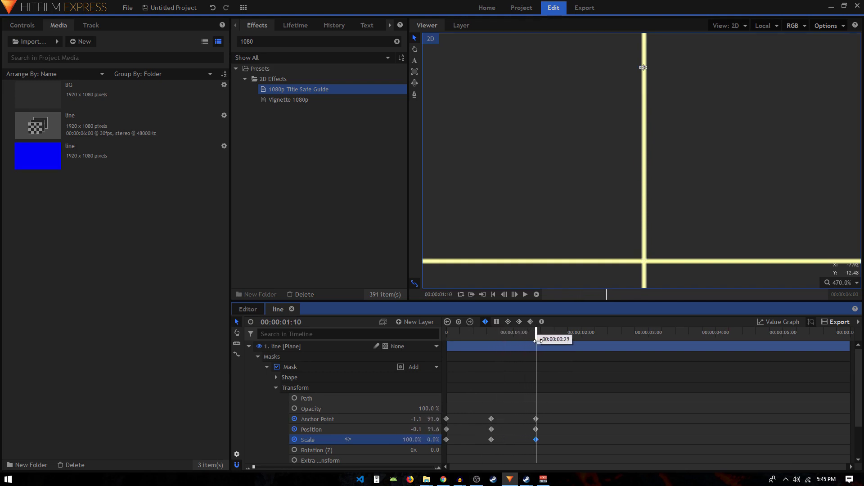
drag(537, 341, 516, 344)
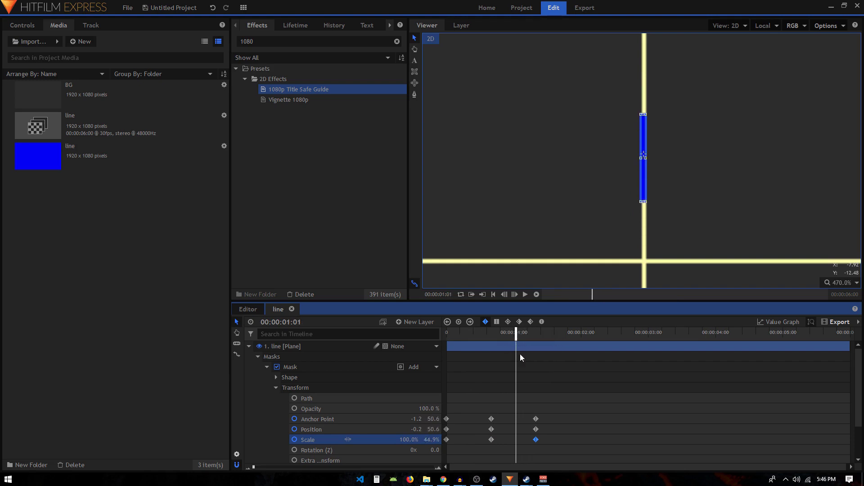
Convert the mask's Anchor Point keyframes to Constant and collapse the mask properties
drag(556, 406, 487, 423)
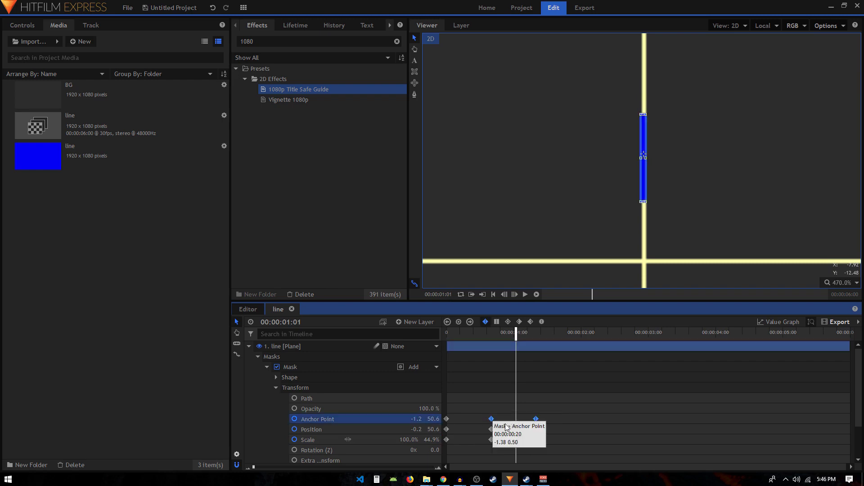
click(497, 322)
drag(467, 344, 526, 348)
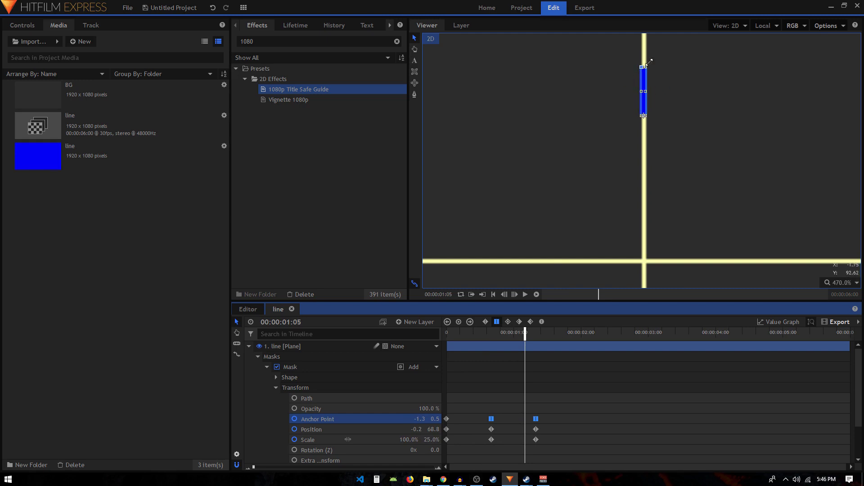
scroll(645, 63, up, 2)
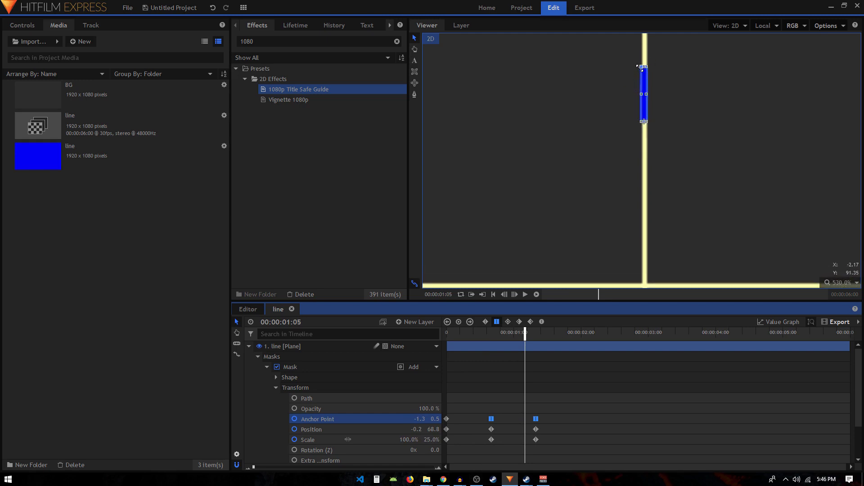
scroll(623, 135, down, 3)
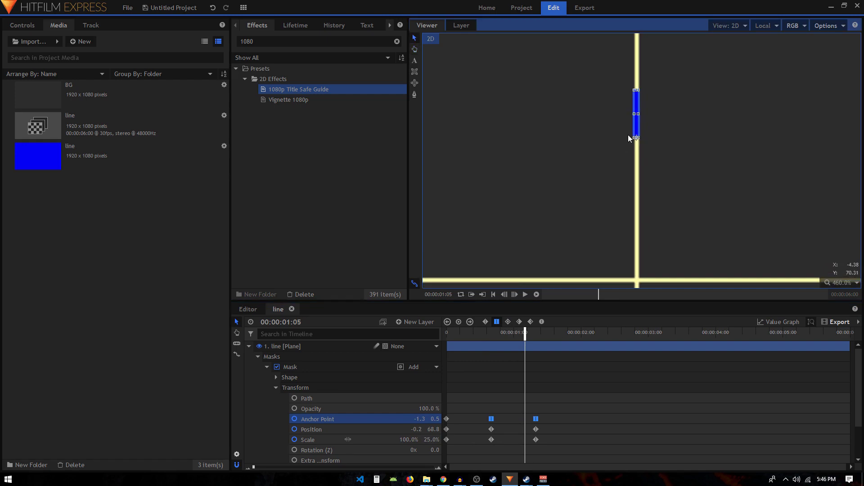
scroll(624, 136, down, 2)
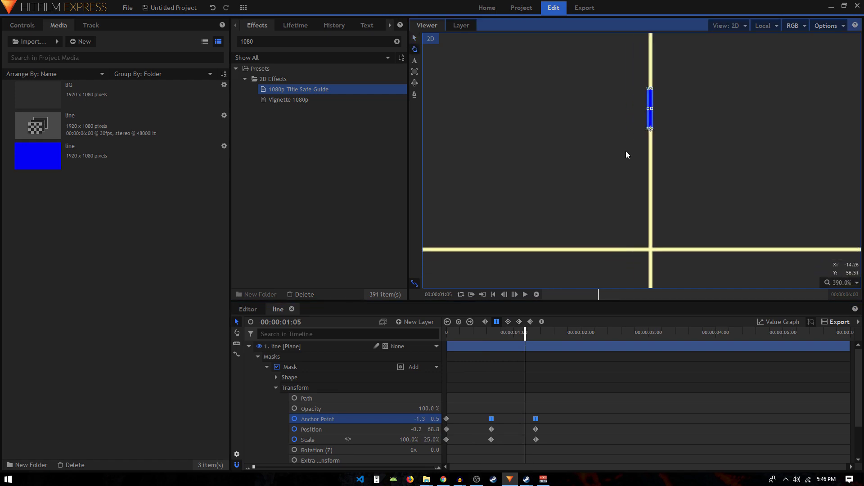
click(266, 367)
drag(524, 334, 449, 335)
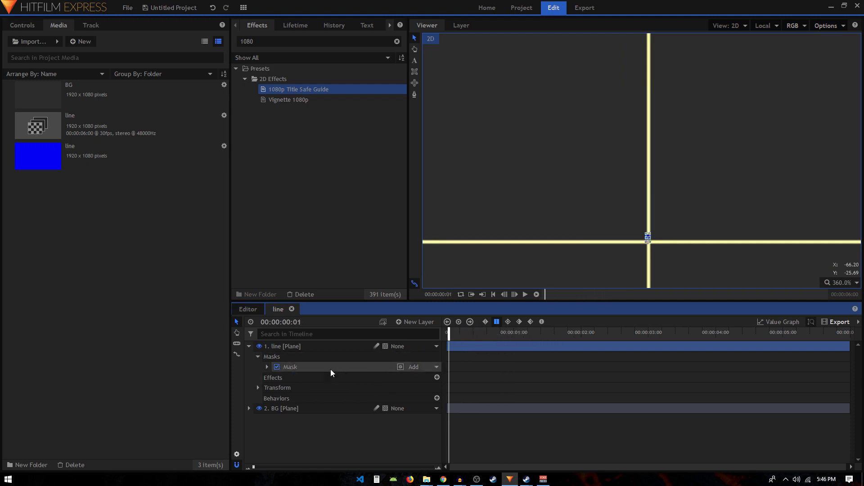
Duplicate the line layer and set the line[2] copy's rotation to 180°
click(248, 346)
click(290, 350)
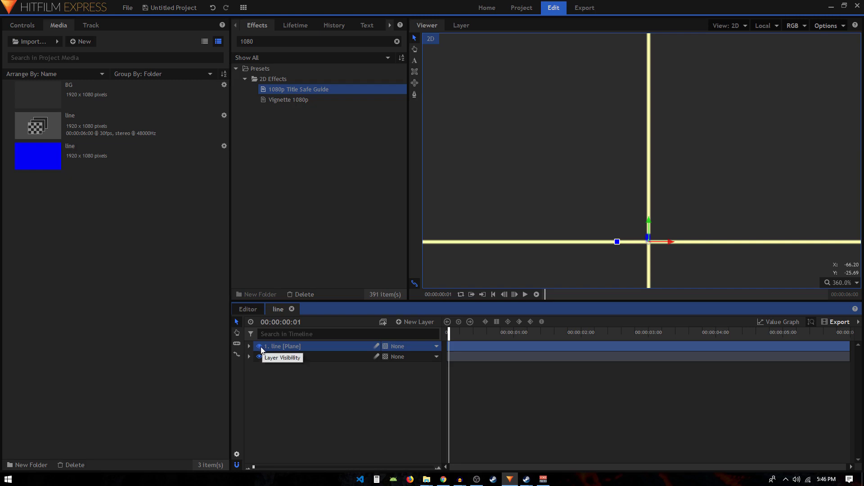
key(ctrl+d)
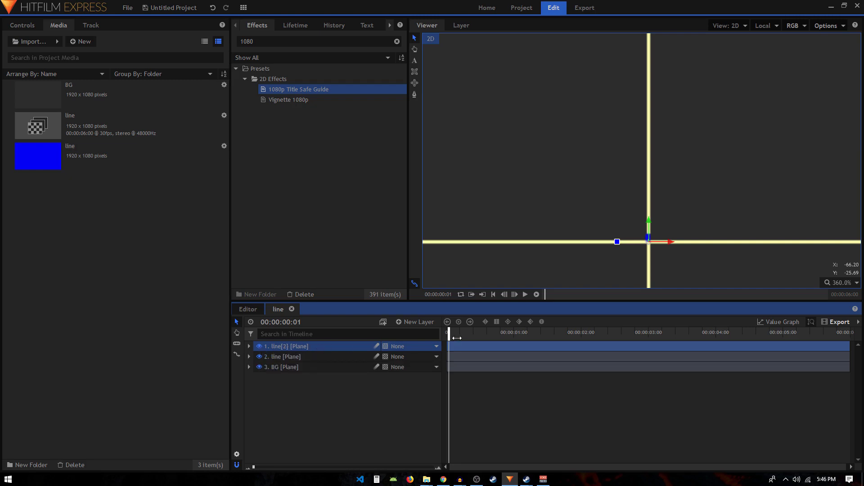
click(249, 346)
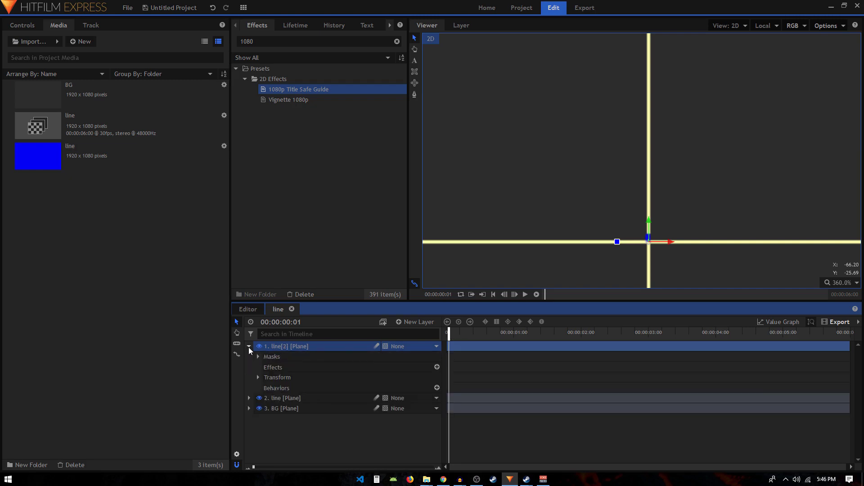
click(257, 378)
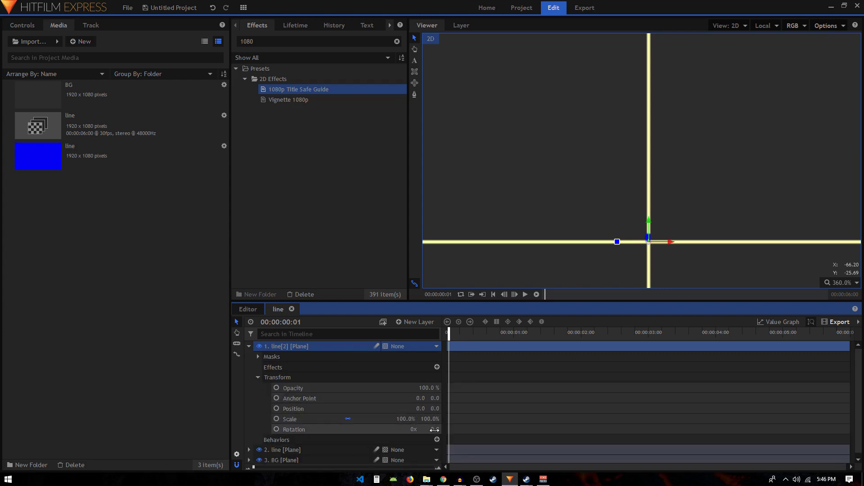
drag(435, 429, 489, 430)
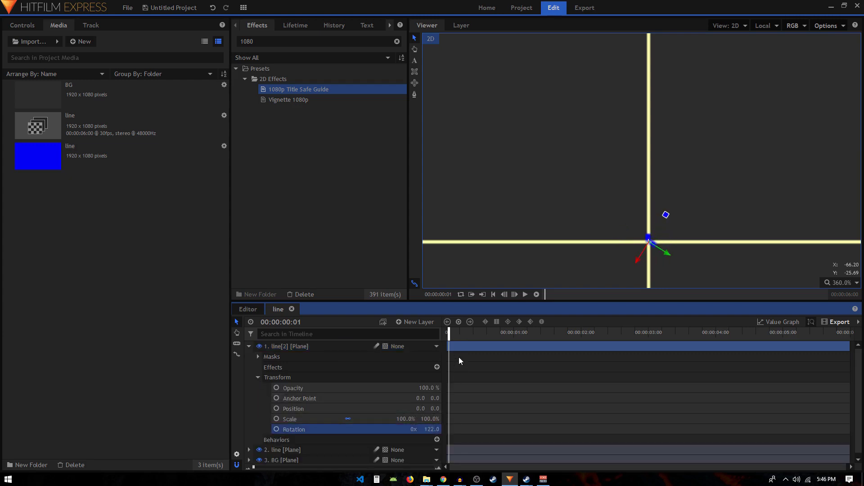
drag(458, 357, 480, 335)
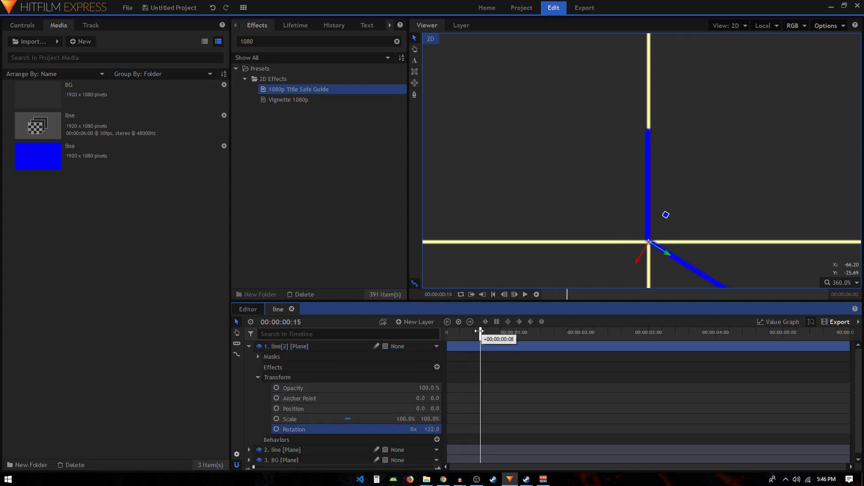
click(431, 431)
text(180)
key(Return)
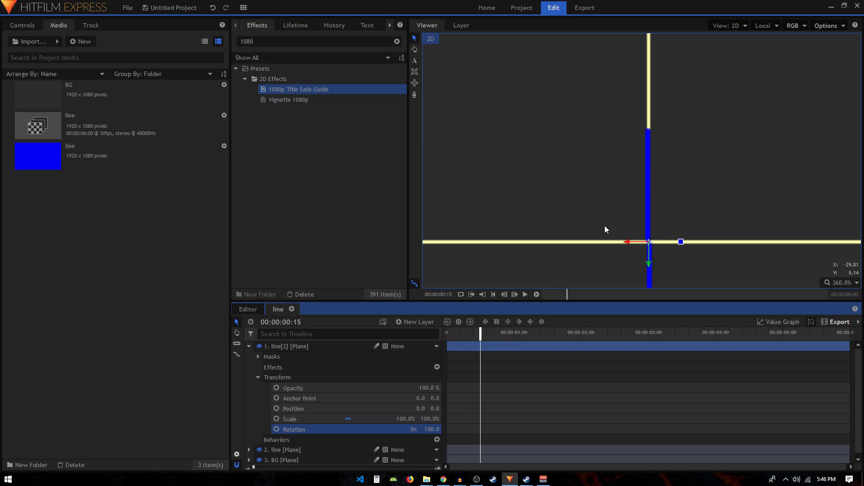
Set line[2] Position X to -1.0 at frame 21
scroll(609, 221, up, 3)
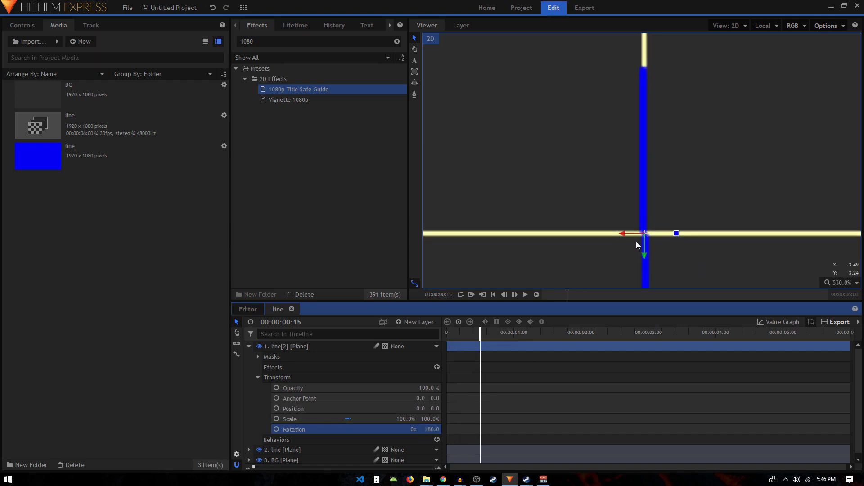
scroll(636, 241, up, 2)
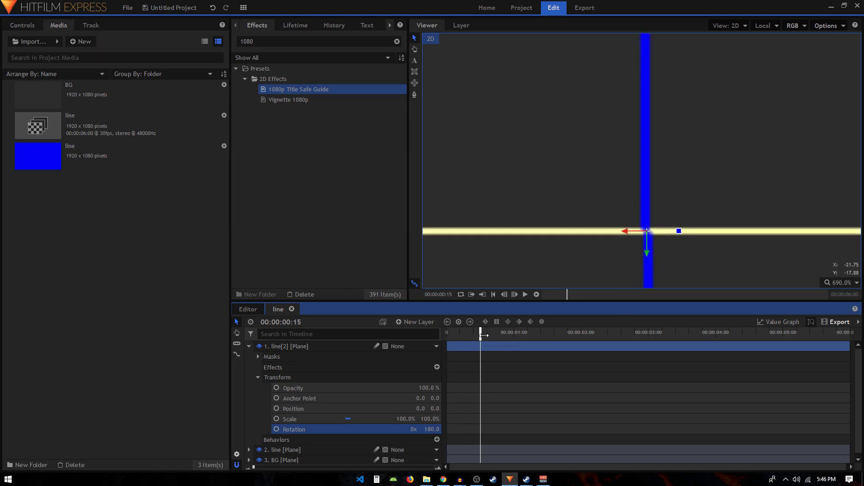
mouse_move(482, 335)
mouse_down()
mouse_move(504, 336)
mouse_move(496, 337)
mouse_up()
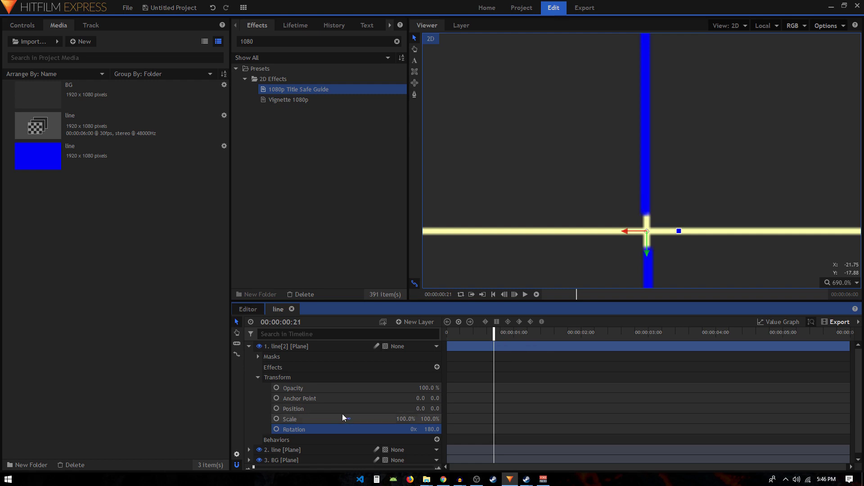
click(416, 408)
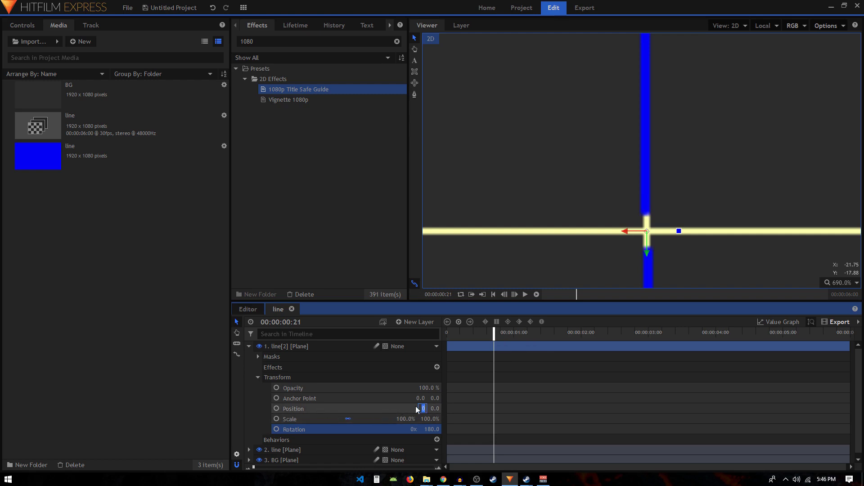
key(Return)
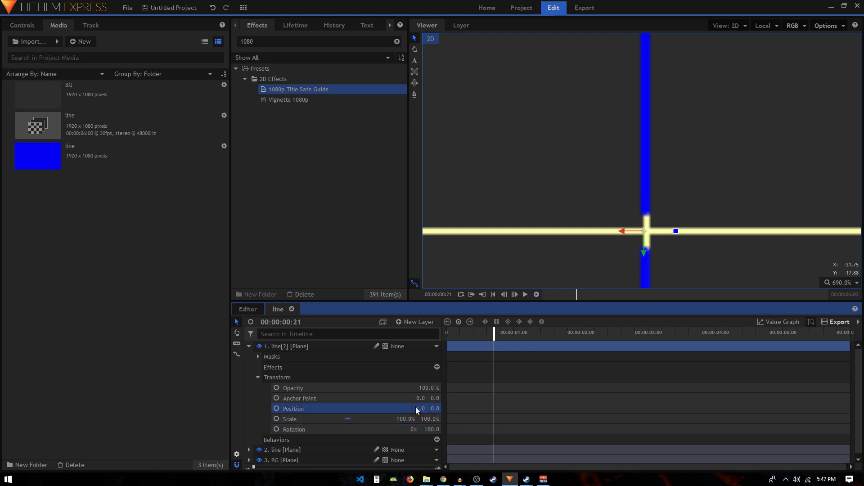
Collapse line[2] and select both line and line[2] layers
click(249, 346)
click(652, 184)
scroll(650, 188, down, 2)
scroll(650, 190, down, 6)
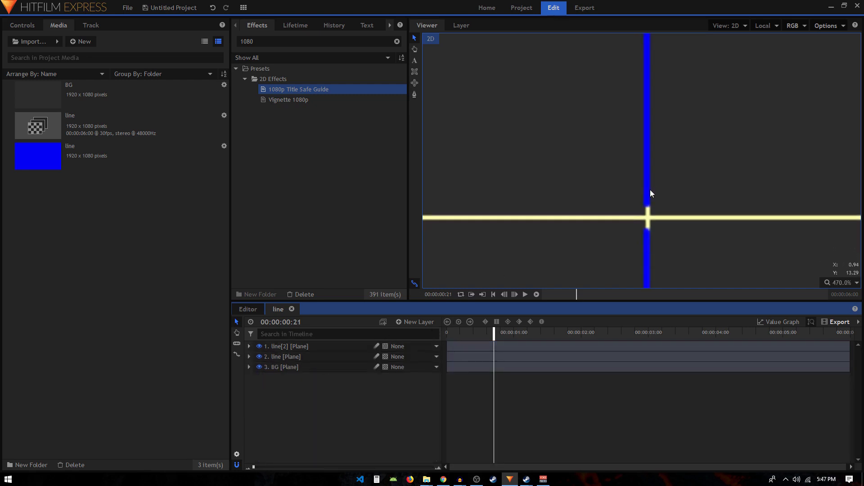
scroll(650, 190, down, 1)
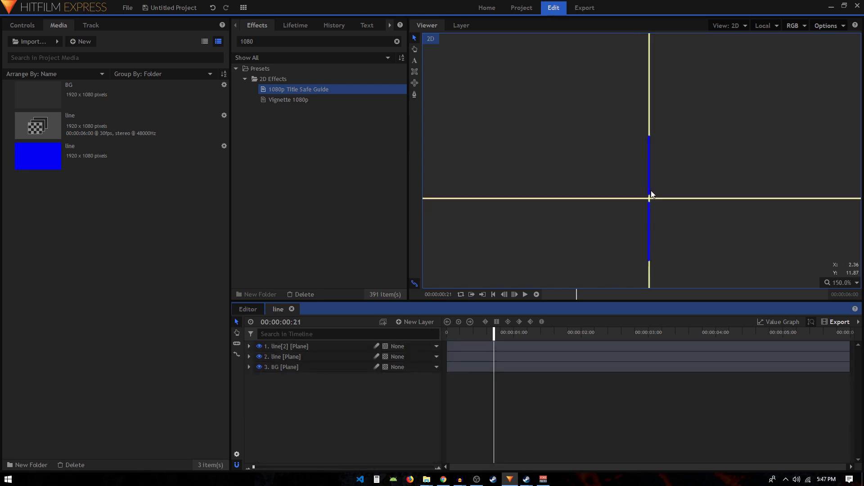
click(298, 346)
ctrl+click(304, 358)
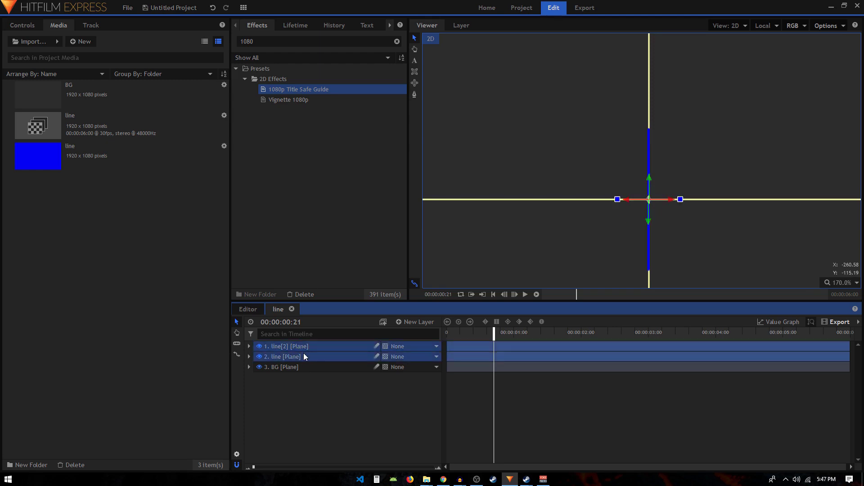
Nest both line layers into a new composite shot named 'lines'
right_click(295, 353)
click(354, 251)
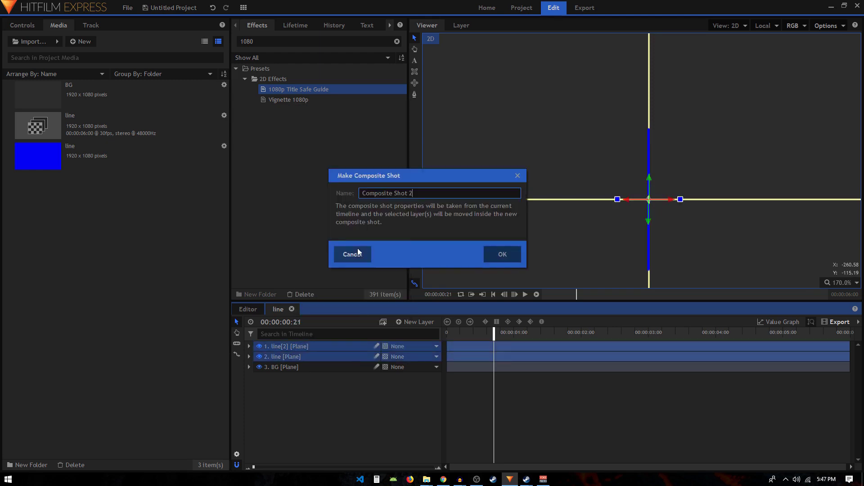
text(lines)
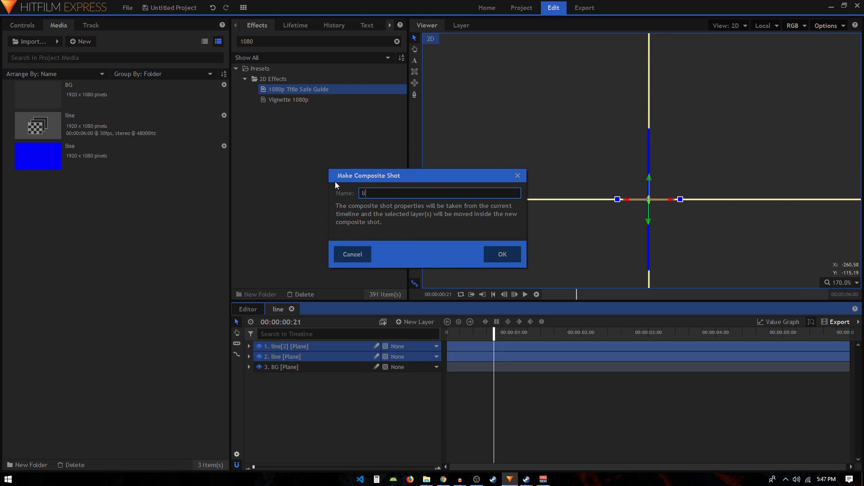
click(501, 253)
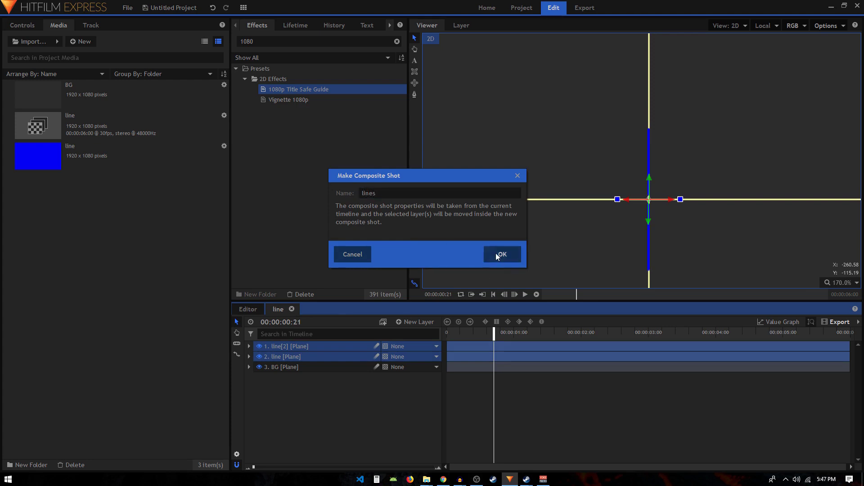
Duplicate the lines layer in the line timeline as lines[2] and expand its transform
click(276, 309)
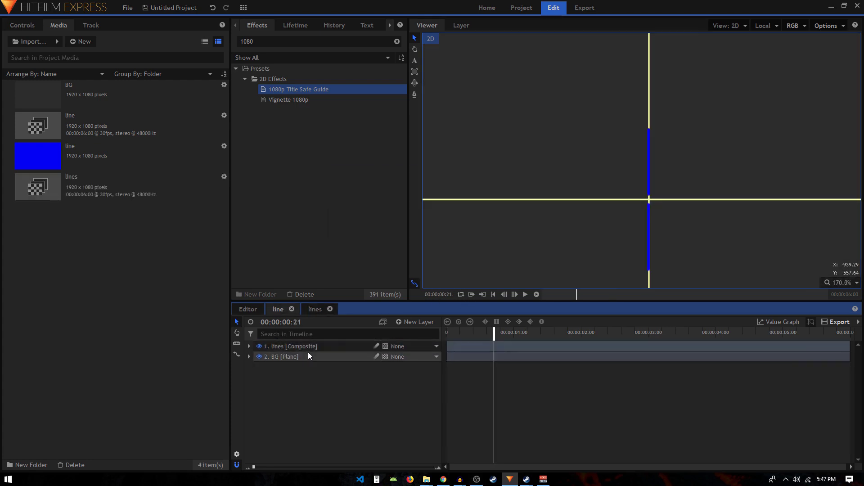
click(307, 350)
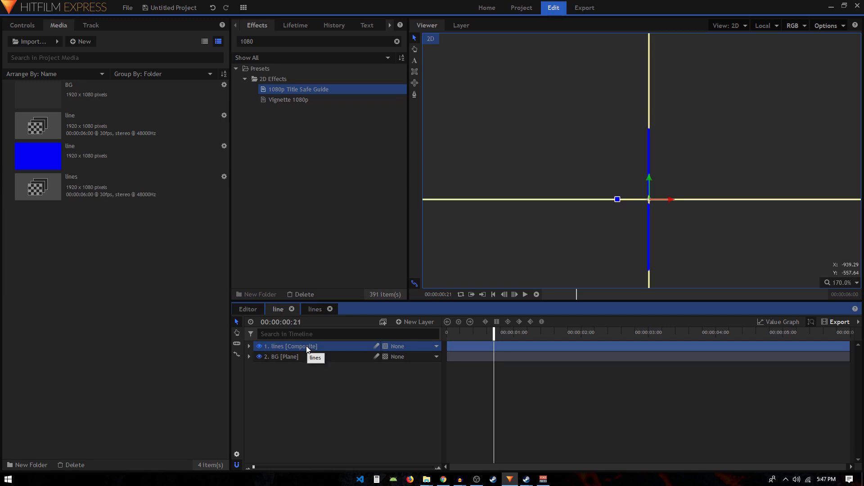
key(ctrl+d)
click(249, 347)
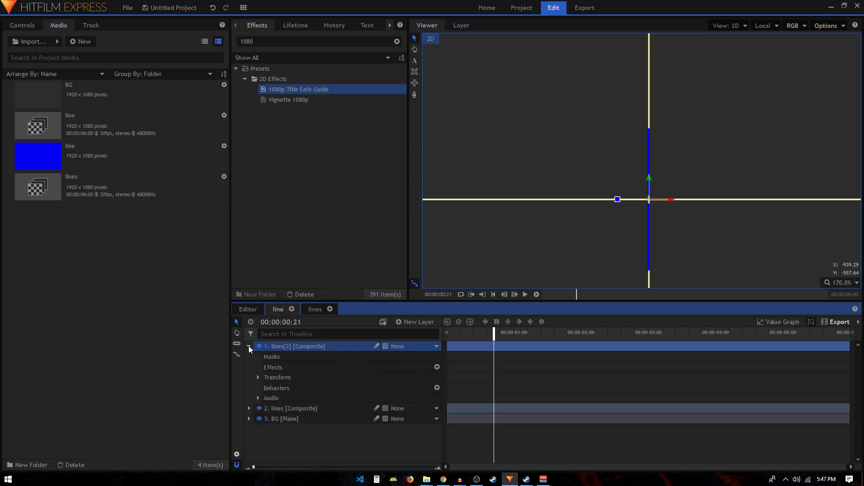
click(258, 377)
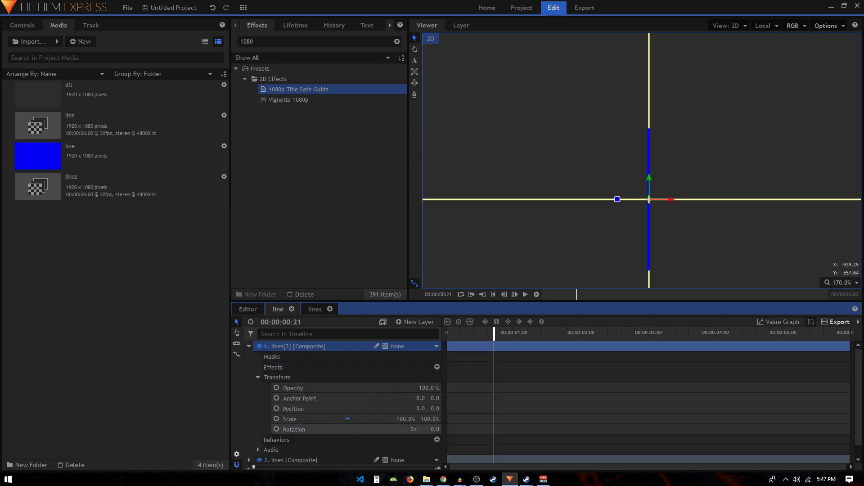
Rotate lines[2] to 90° and delay its start by about 29 frames
drag(434, 429, 470, 429)
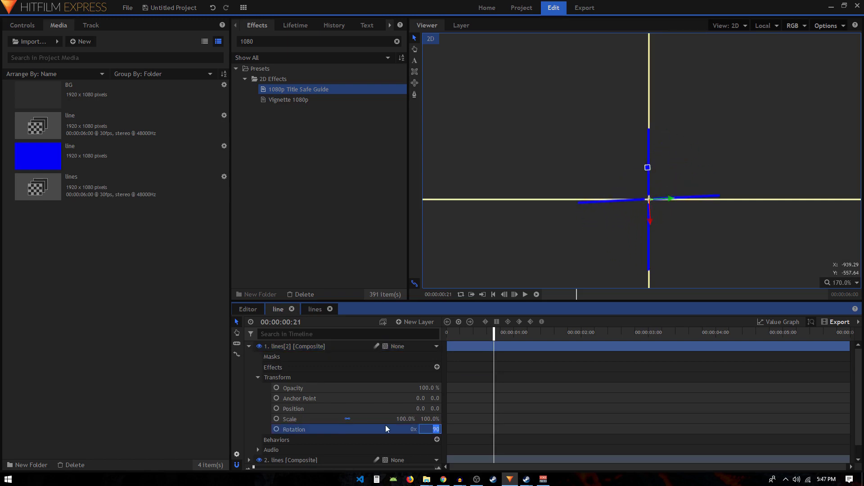
key(Return)
click(249, 346)
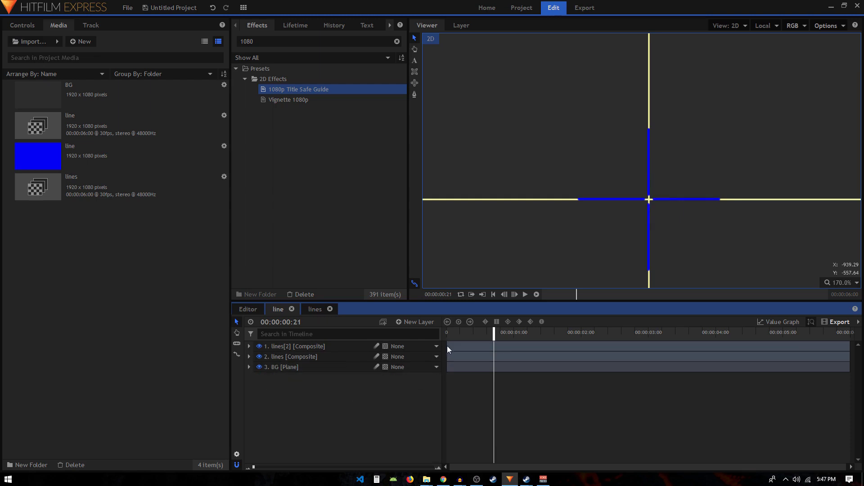
drag(447, 349, 526, 343)
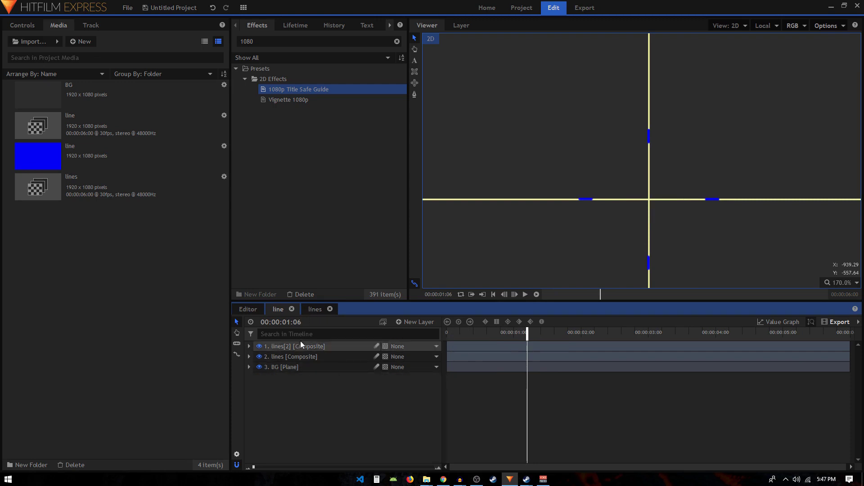
Hide the line[2] layer inside the lines composite
click(315, 309)
click(312, 349)
click(314, 356)
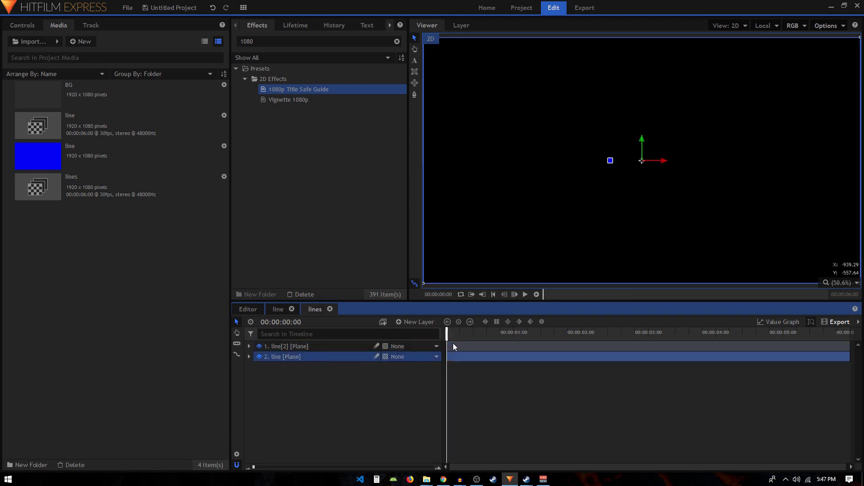
drag(450, 332, 507, 332)
scroll(607, 162, up, 5)
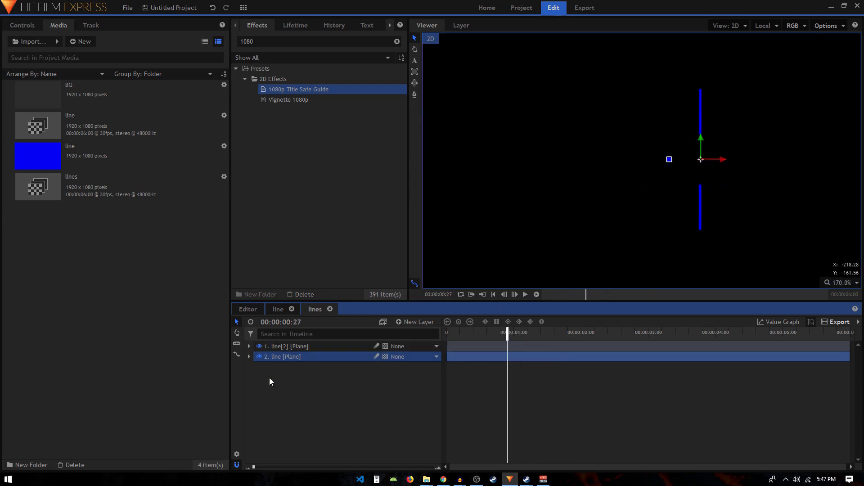
click(259, 347)
Apply a Reflection effect to the line plane with its centre Y set to -5
key(ctrl+f)
text(ref)
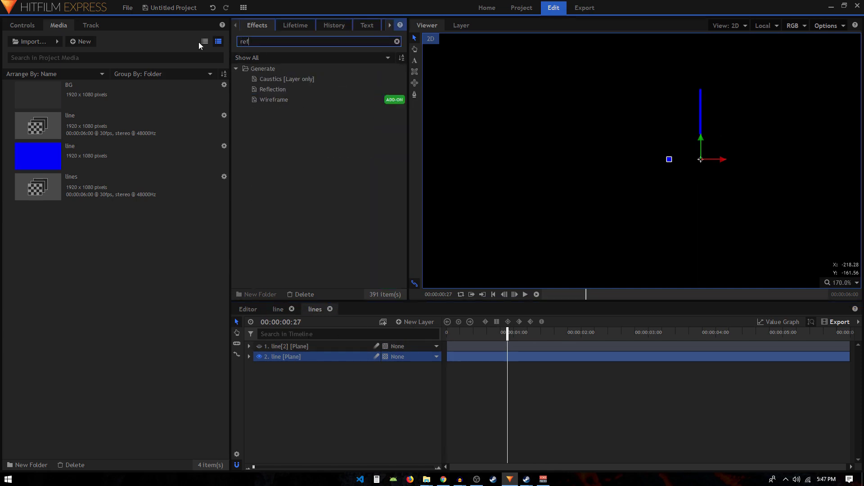
text(l)
drag(270, 81, 289, 317)
drag(290, 363, 292, 358)
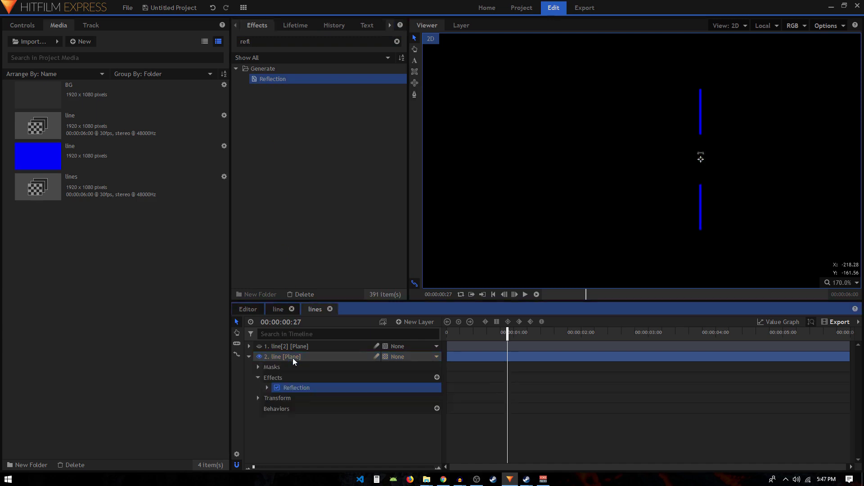
click(266, 387)
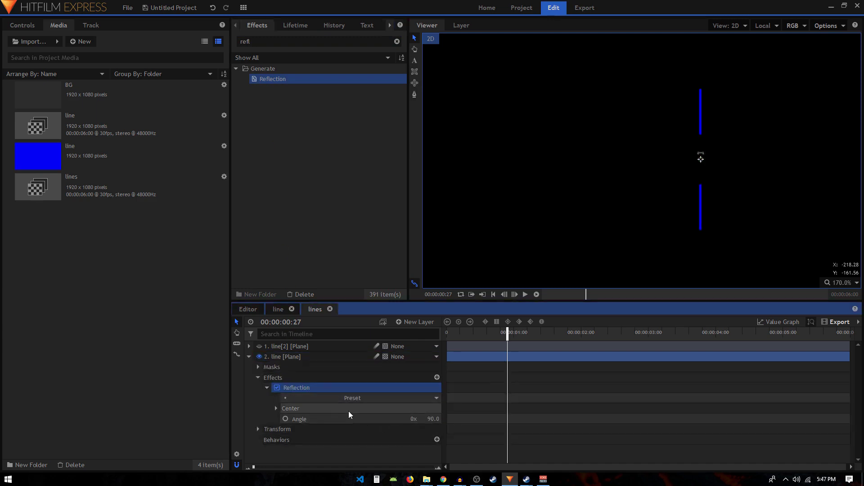
click(276, 409)
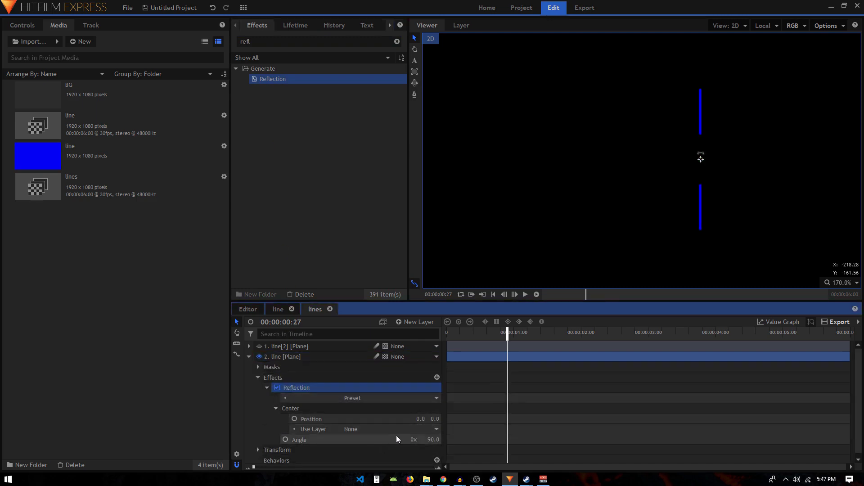
drag(701, 159, 701, 163)
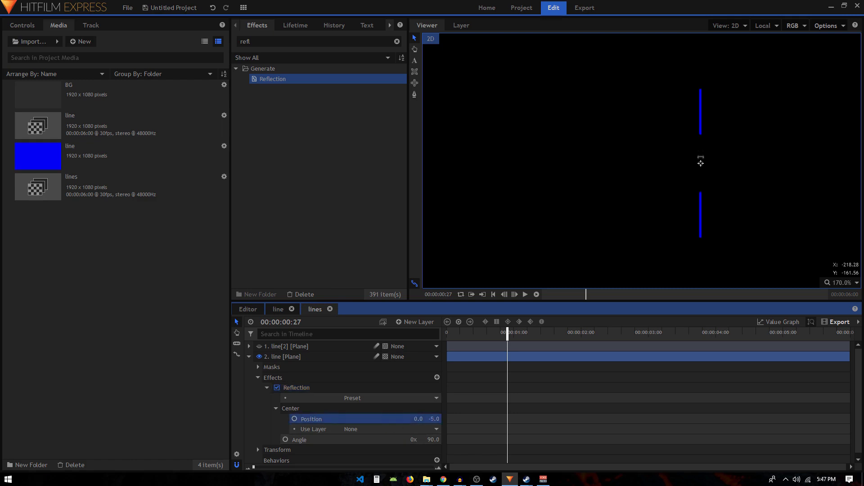
Make line[2] start later in time and preview the lines around frame 16
drag(452, 346, 503, 347)
scroll(705, 157, up, 3)
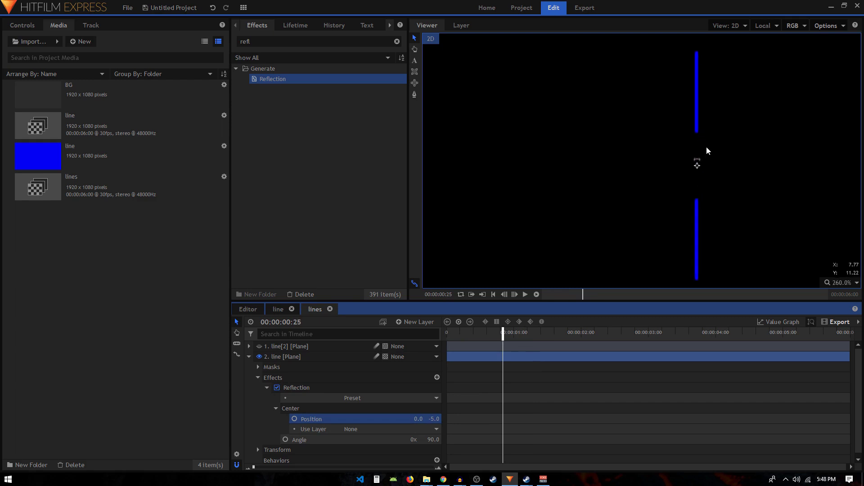
mouse_move(450, 332)
mouse_down()
mouse_move(507, 333)
mouse_move(466, 322)
mouse_move(518, 321)
mouse_move(449, 321)
mouse_move(522, 321)
mouse_move(446, 320)
mouse_up()
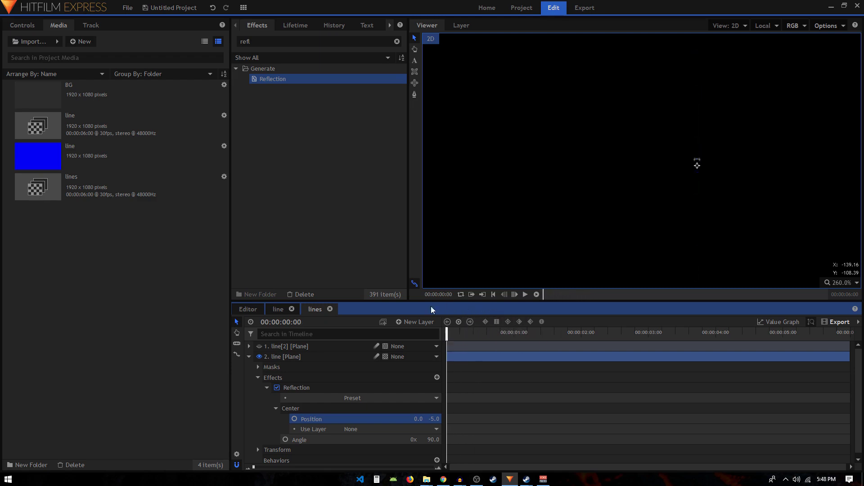
click(249, 357)
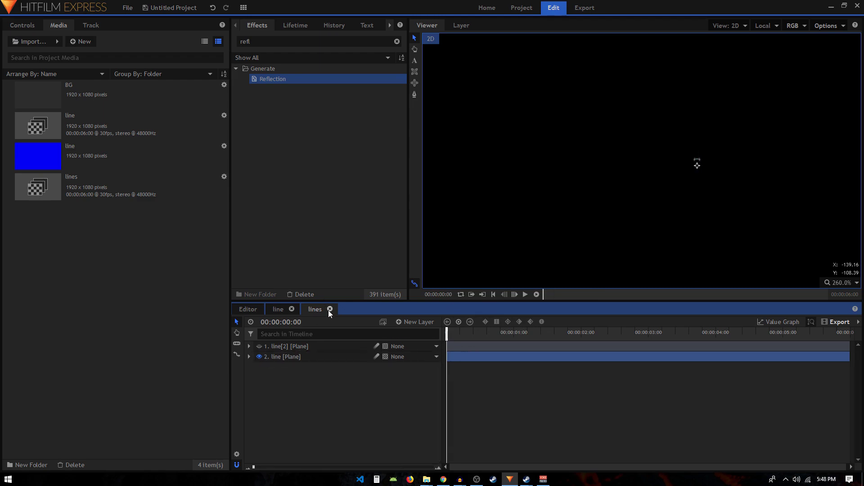
Make line[2] visible again and delete the line plane's Reflection effect
click(249, 356)
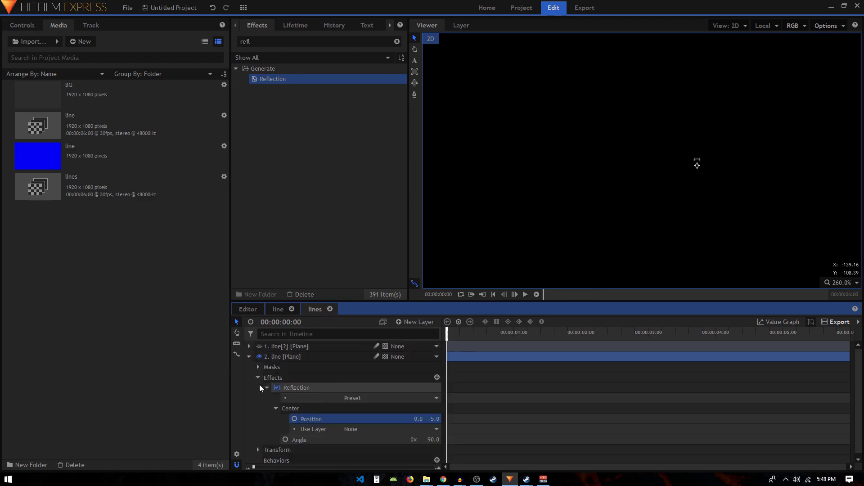
click(259, 346)
click(297, 390)
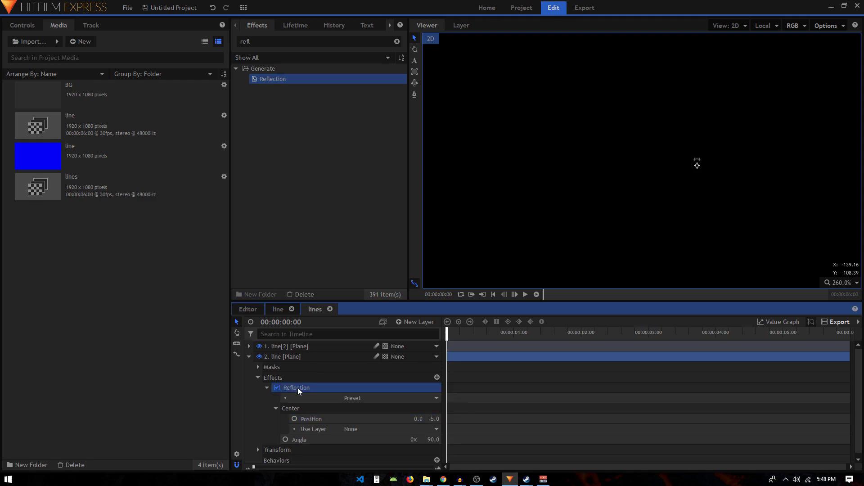
key(Delete)
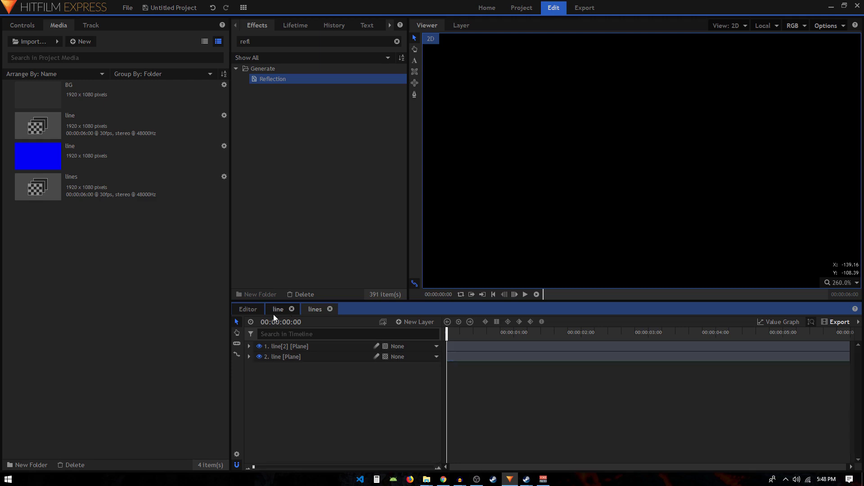
In the line composite at frame 6, try shifting the vertical blue bar upward
click(274, 315)
drag(448, 333, 461, 333)
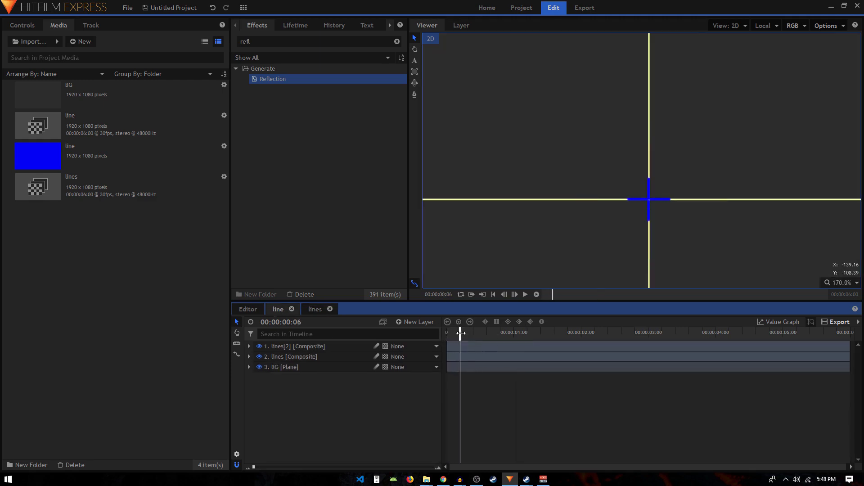
scroll(648, 193, up, 6)
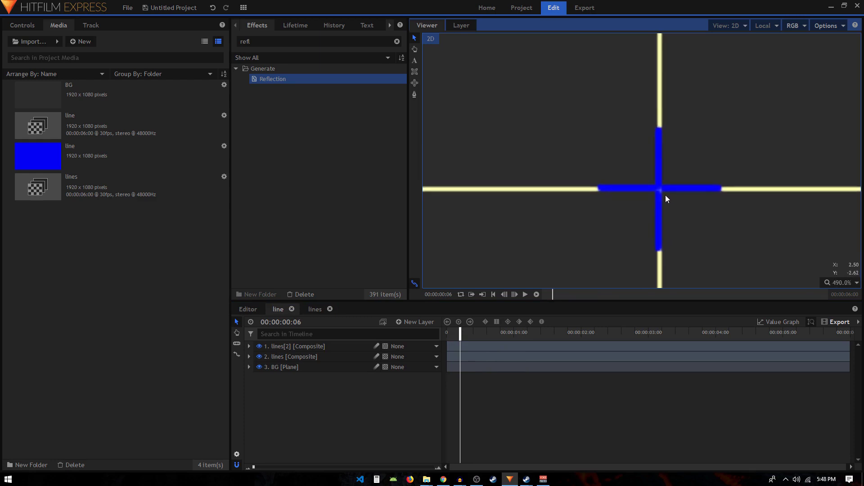
scroll(666, 195, up, 2)
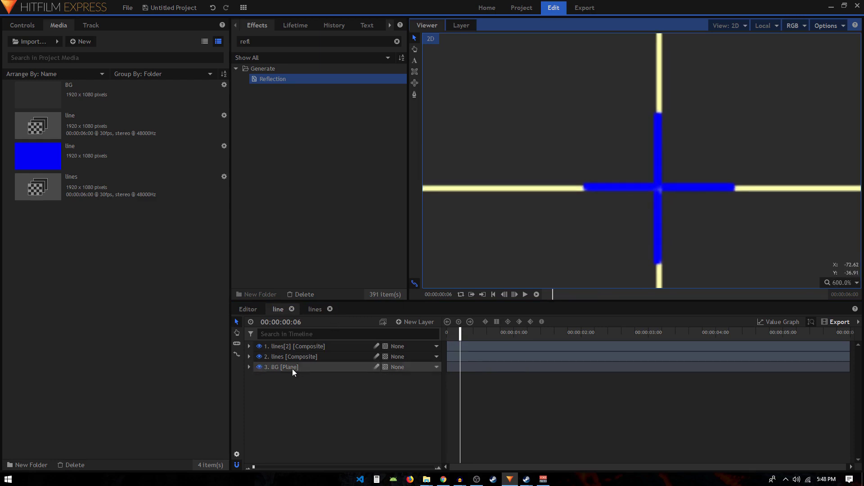
click(299, 358)
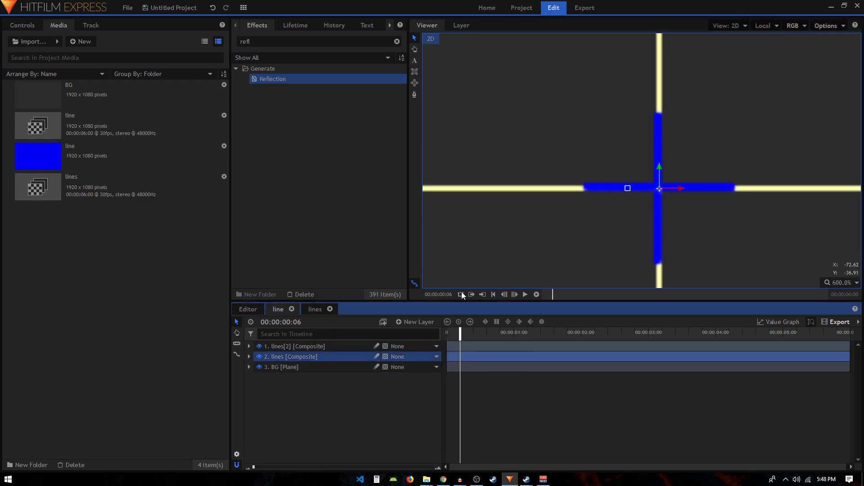
drag(660, 166, 657, 144)
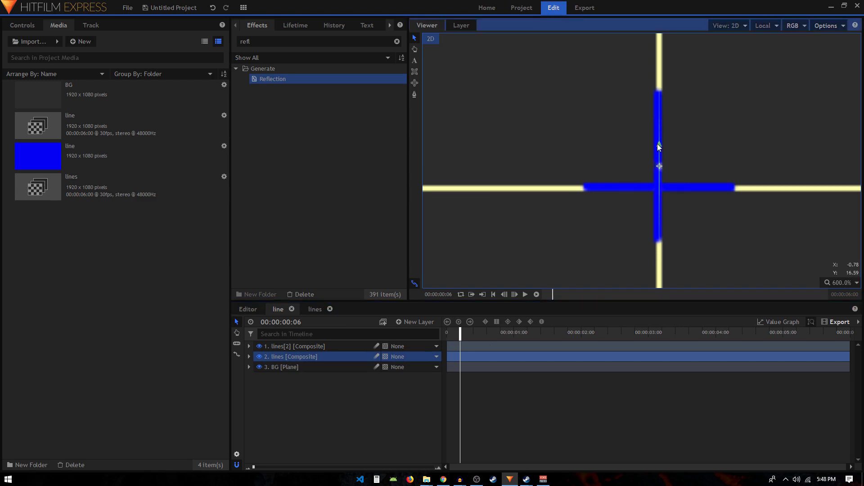
Nudge line[2] about 5 px down in the lines composite, previewing to frame 26
click(315, 309)
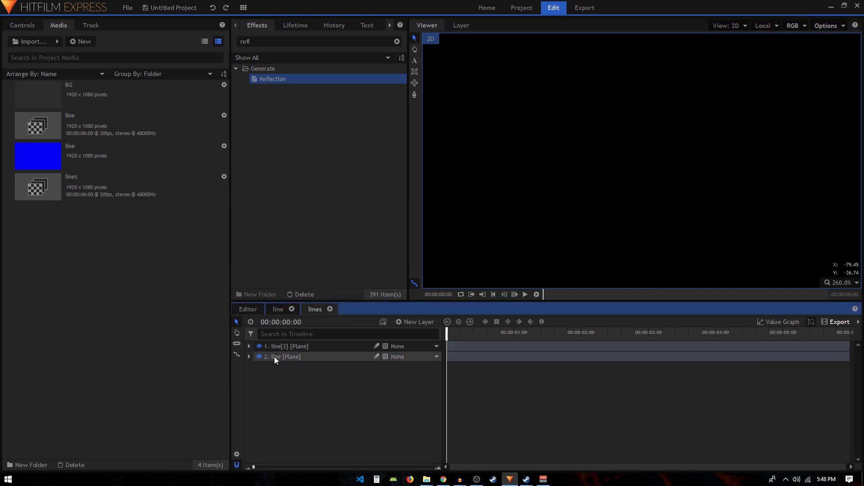
click(288, 356)
drag(458, 334, 483, 334)
click(309, 345)
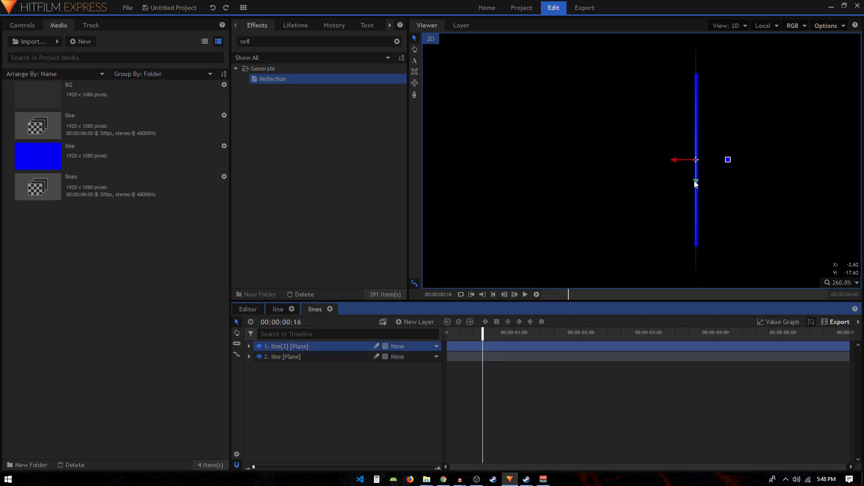
click(695, 183)
drag(694, 188, 628, 246)
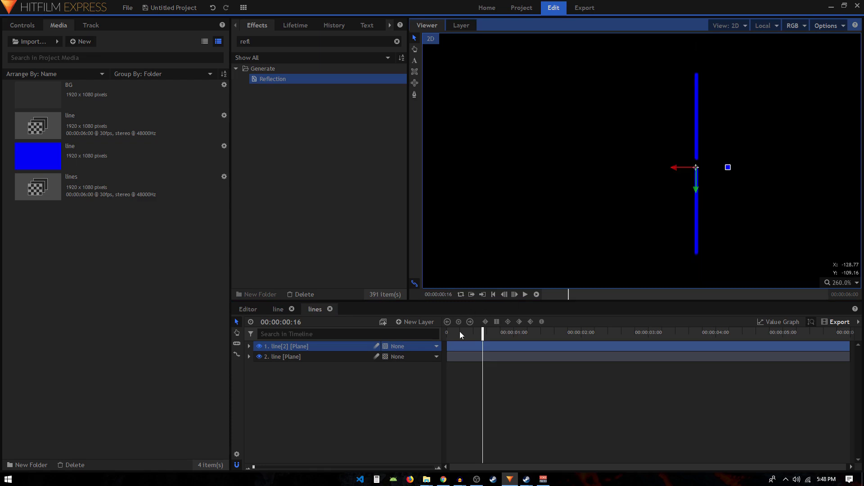
drag(460, 332, 505, 333)
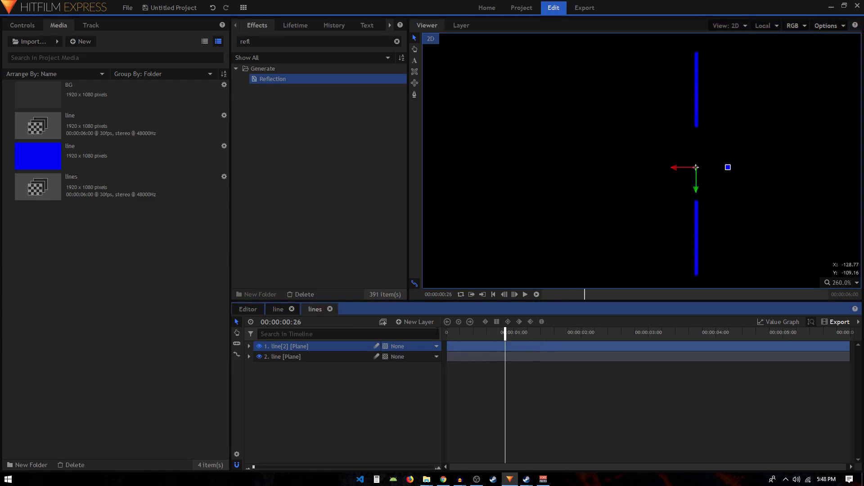
Shift the lines[2] horizontal blue bars slightly right and preview through 1:19
click(276, 312)
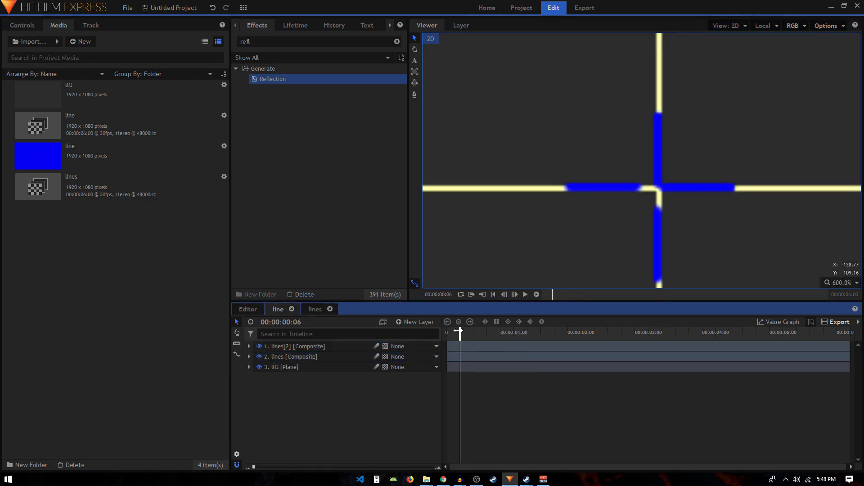
mouse_move(464, 337)
mouse_down()
mouse_move(447, 338)
mouse_move(466, 338)
mouse_up()
click(307, 346)
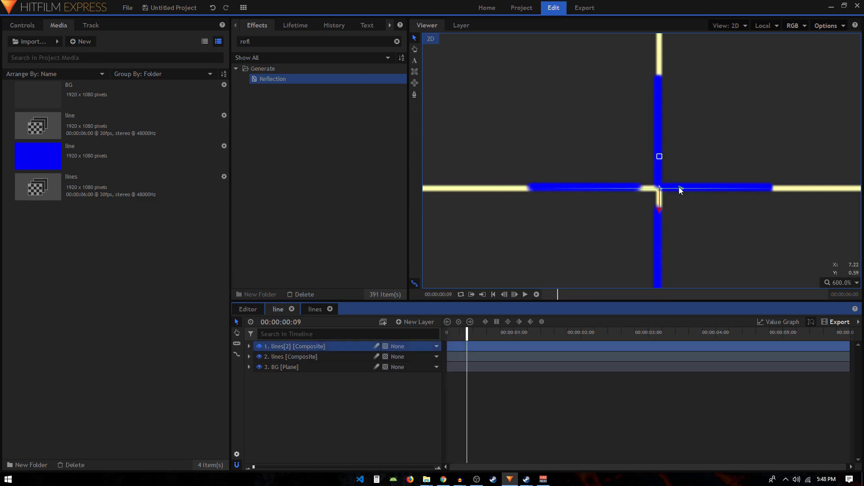
drag(680, 188, 658, 159)
click(293, 357)
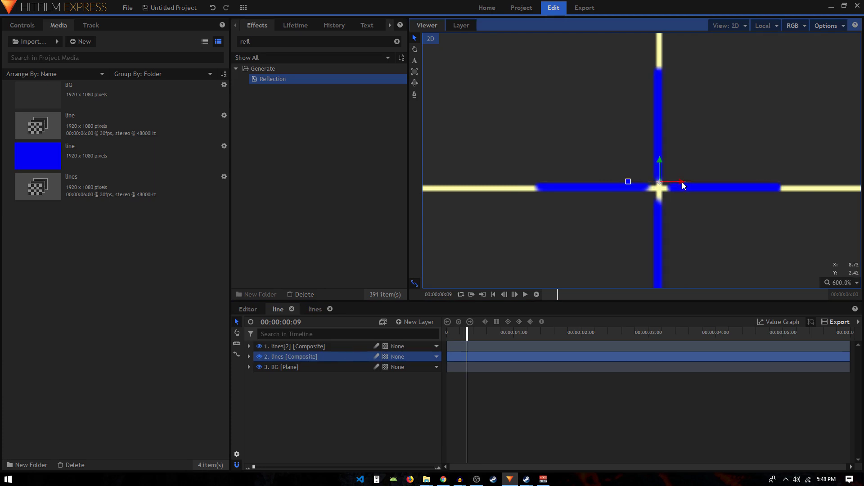
click(333, 346)
drag(690, 188, 691, 188)
drag(463, 331, 556, 332)
scroll(553, 179, down, 15)
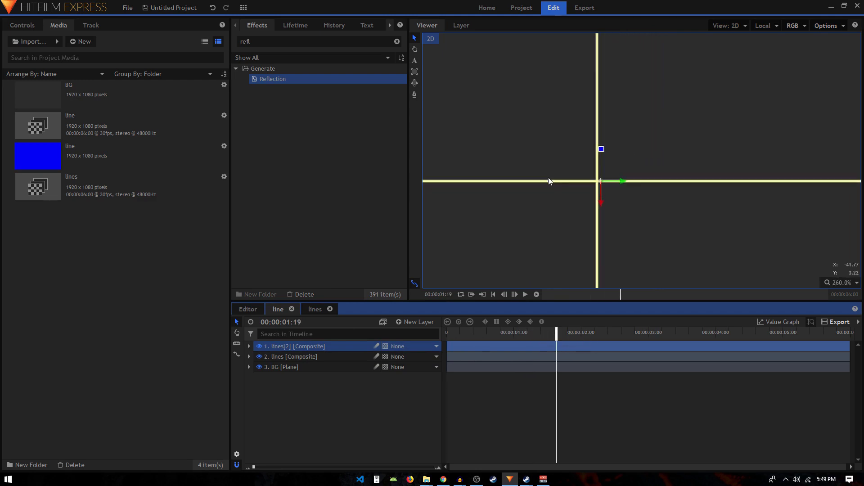
Delete the BG plane layer from the line composite
scroll(599, 182, up, 5)
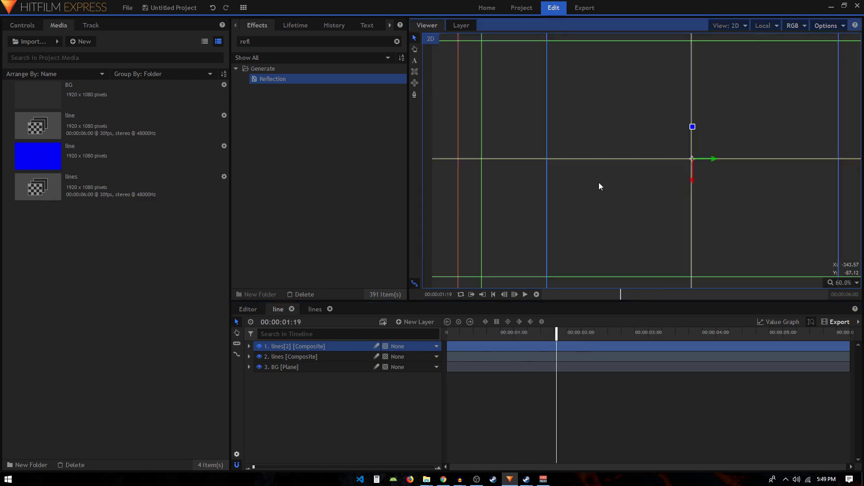
scroll(595, 184, down, 1)
click(297, 365)
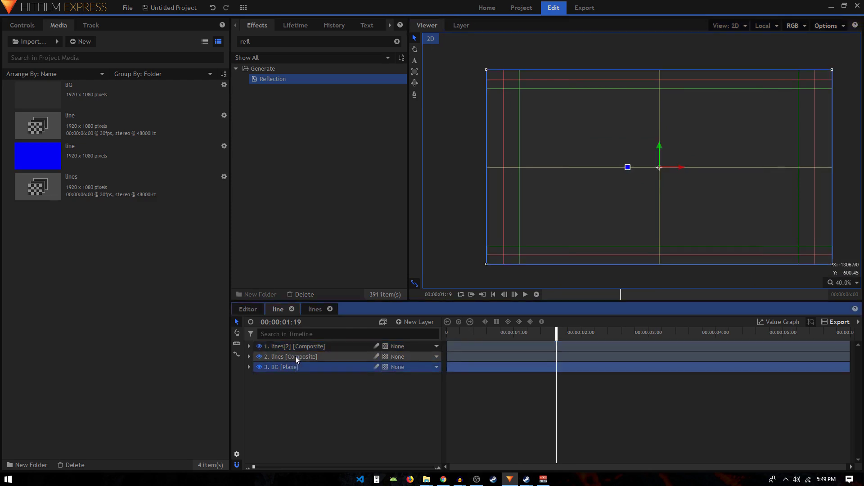
key(Delete)
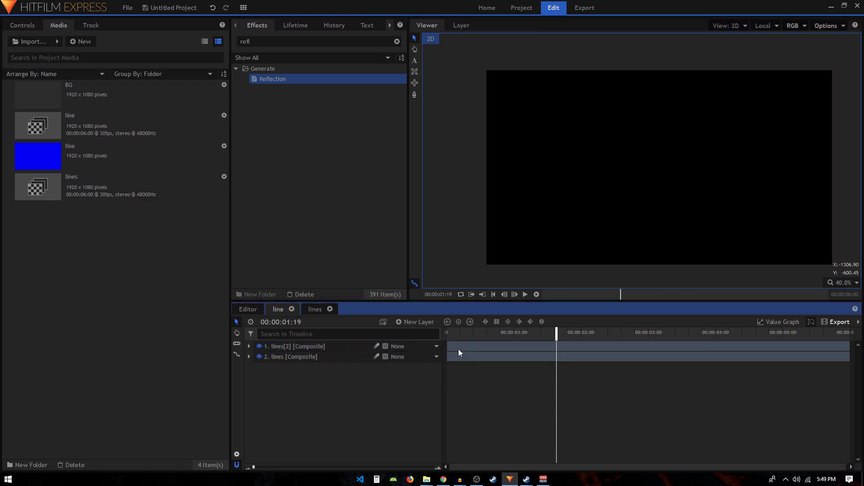
Park the playhead at frame 22 and deselect the remaining lines layers
scroll(581, 185, down, 1)
scroll(579, 185, up, 1)
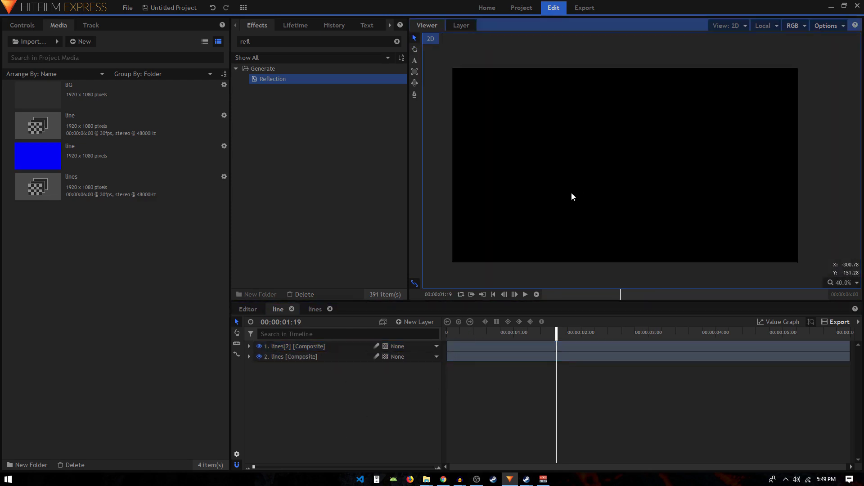
scroll(568, 212, down, 1)
scroll(558, 236, up, 1)
drag(471, 336, 497, 331)
scroll(611, 151, up, 1)
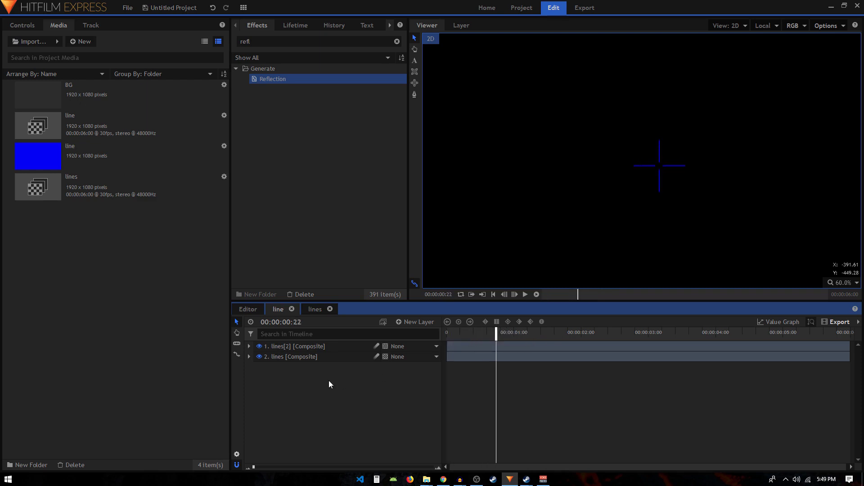
drag(274, 366, 316, 347)
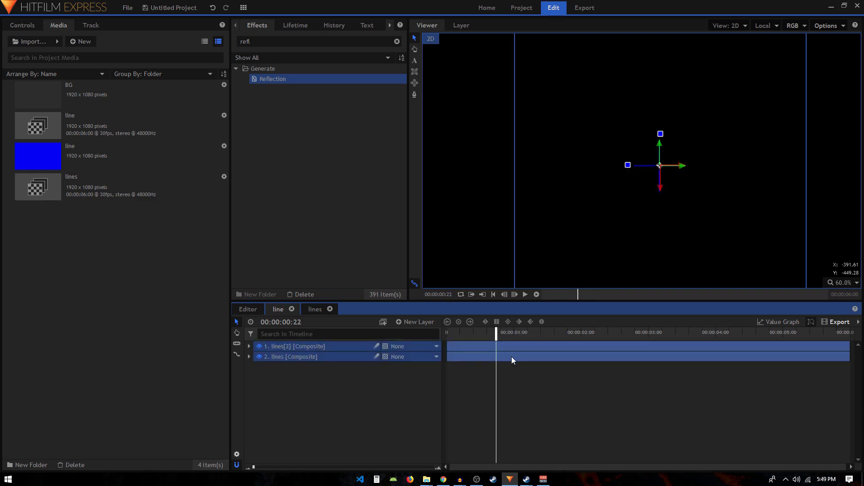
click(327, 386)
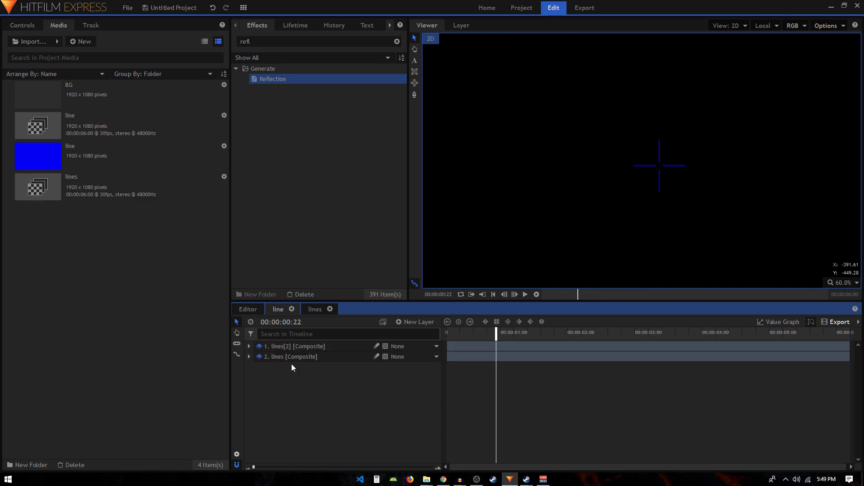
Create a new composite shot named 'shape'
click(291, 309)
click(90, 42)
click(97, 54)
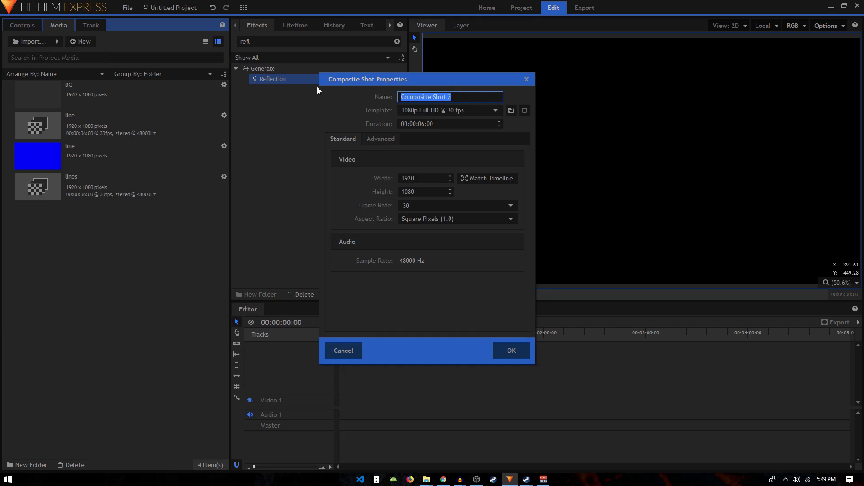
text(shape)
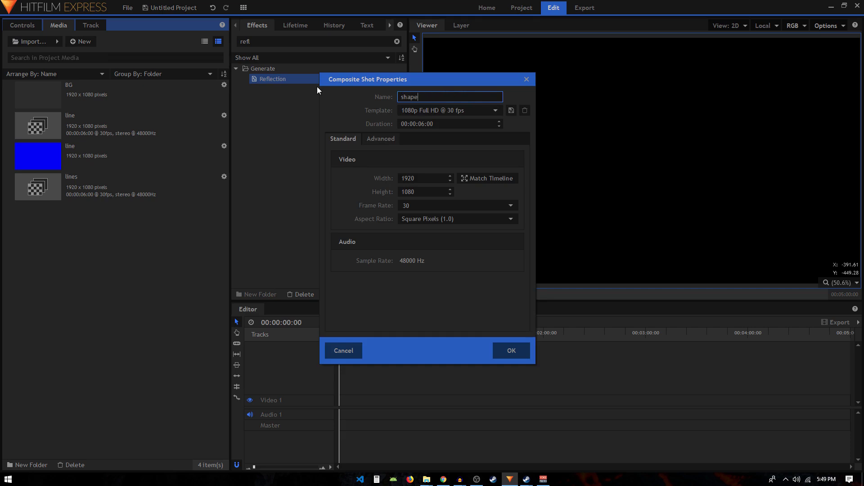
click(514, 354)
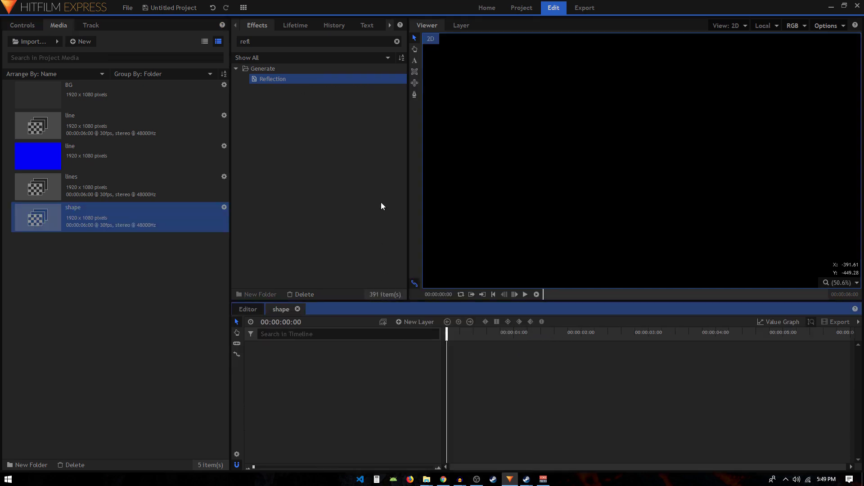
Add the blue line plane to the shape composite and rename the layer 'shape'
drag(85, 160, 291, 344)
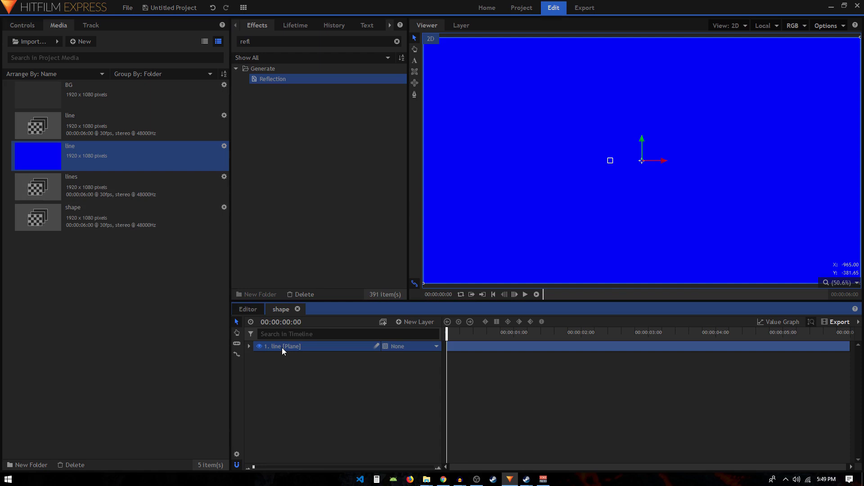
double_click(281, 347)
text(shape)
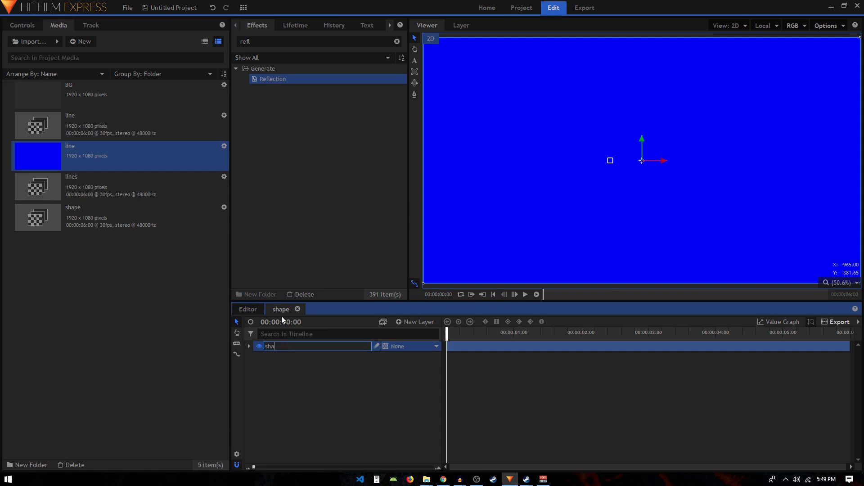
key(Return)
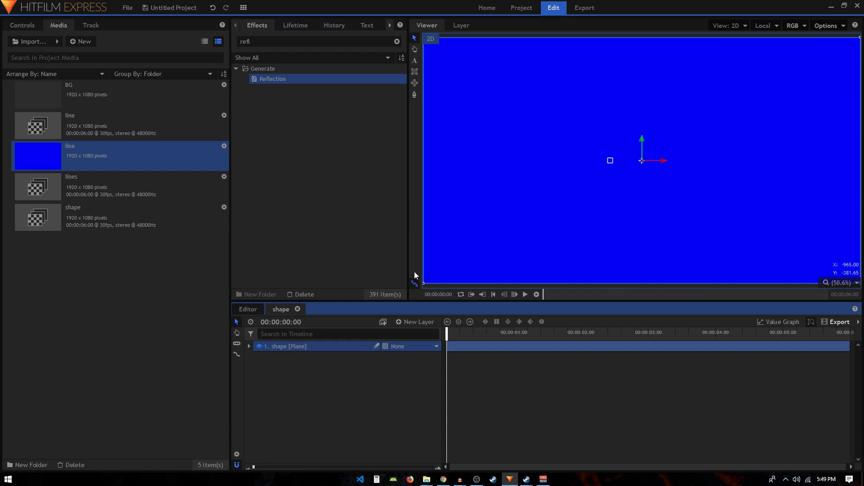
Draw a rectangle mask trimming the plane to a square left of centre, then duplicate it
click(415, 73)
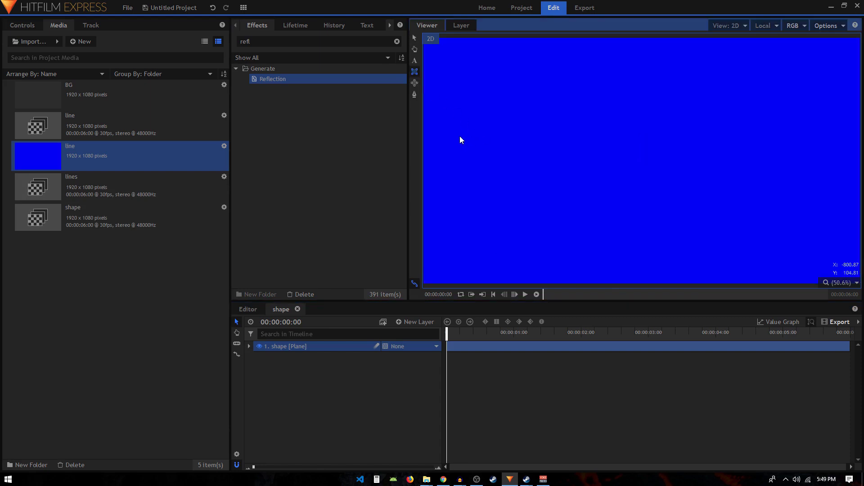
drag(460, 136, 512, 193)
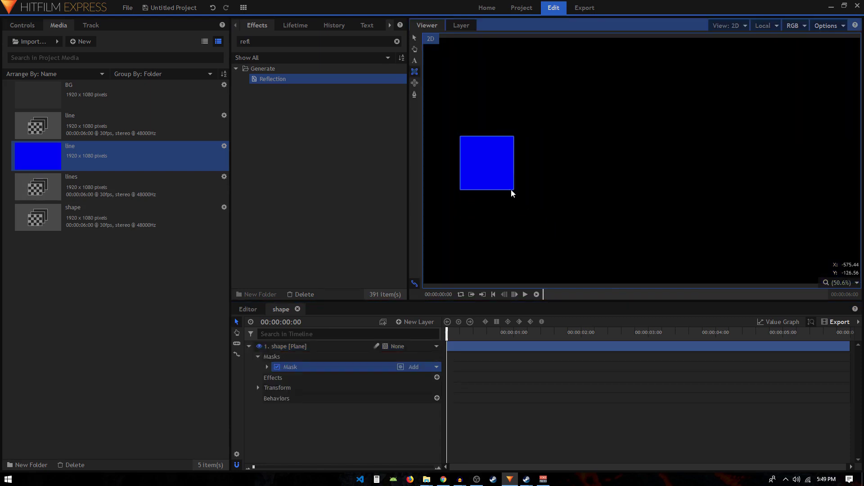
click(310, 371)
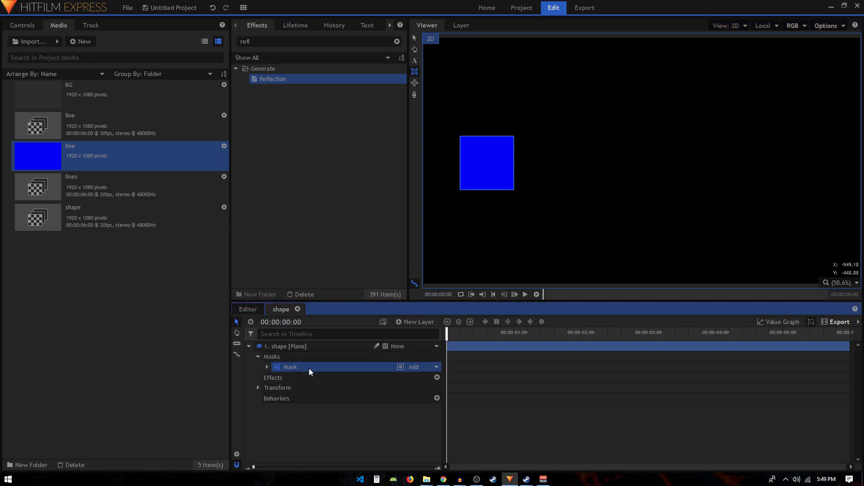
key(ctrl+d)
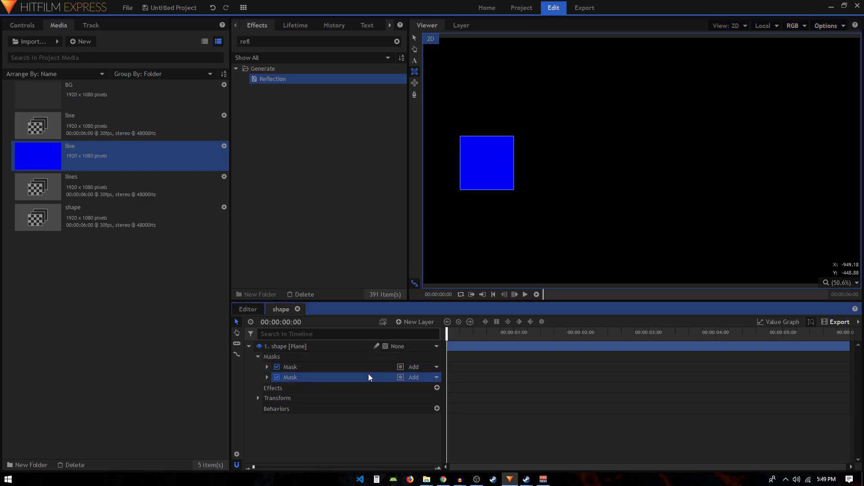
Set the second mask's blend mode to Subtract and reveal its Shape settings
click(428, 377)
click(431, 439)
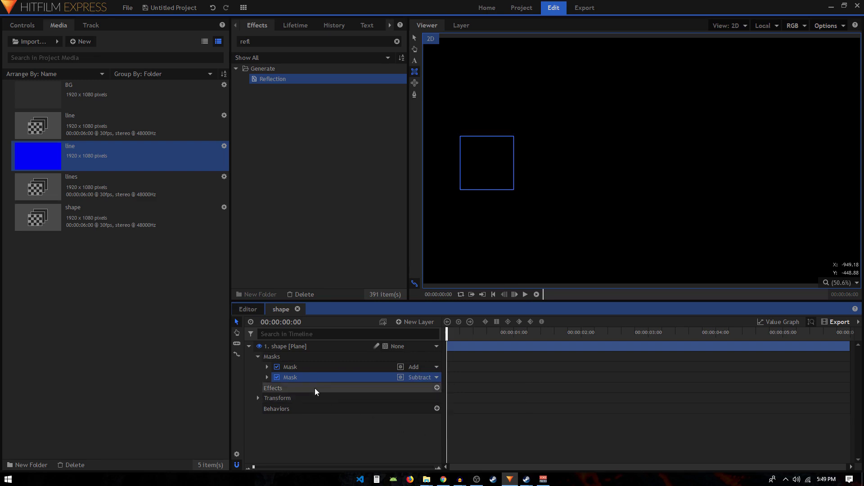
click(267, 377)
click(276, 387)
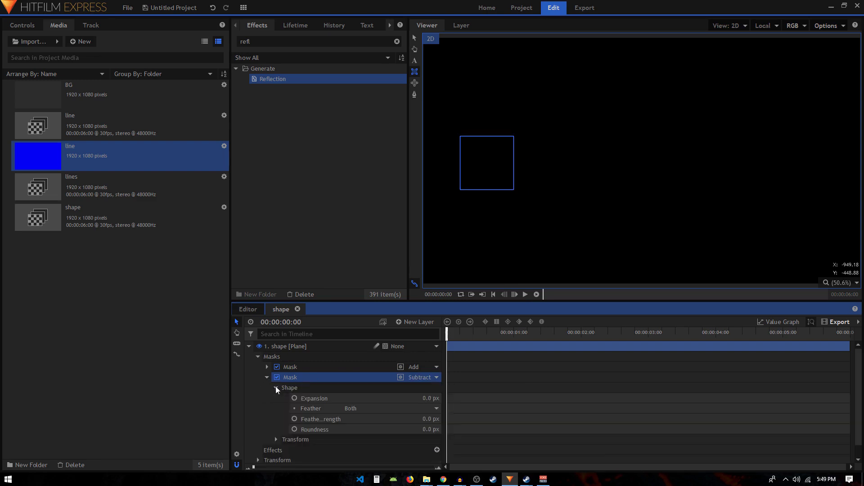
click(354, 398)
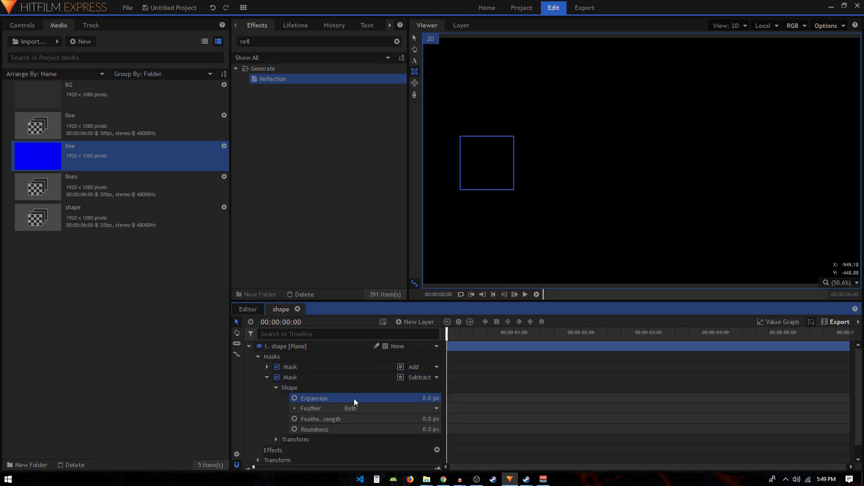
Keyframe the mask's Expansion at -117 px on frame 0 and 0 px on frame 20
click(294, 398)
drag(405, 401, 373, 400)
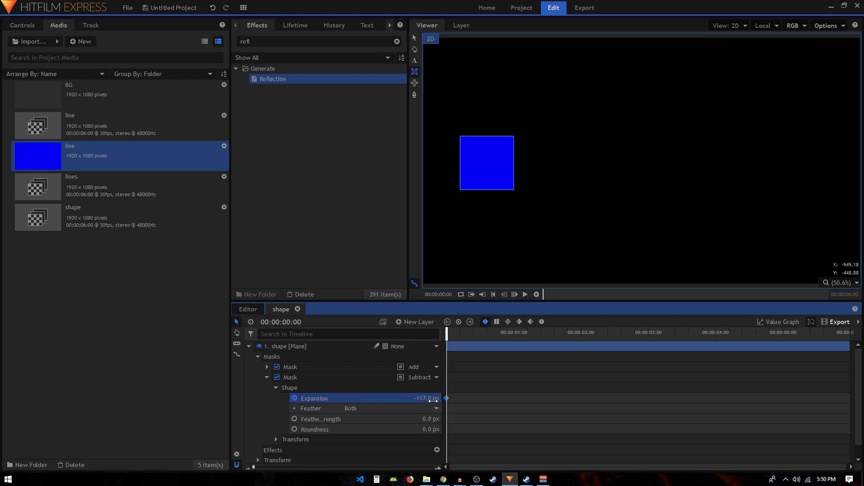
key(shift+Right)
key(shift+Right)
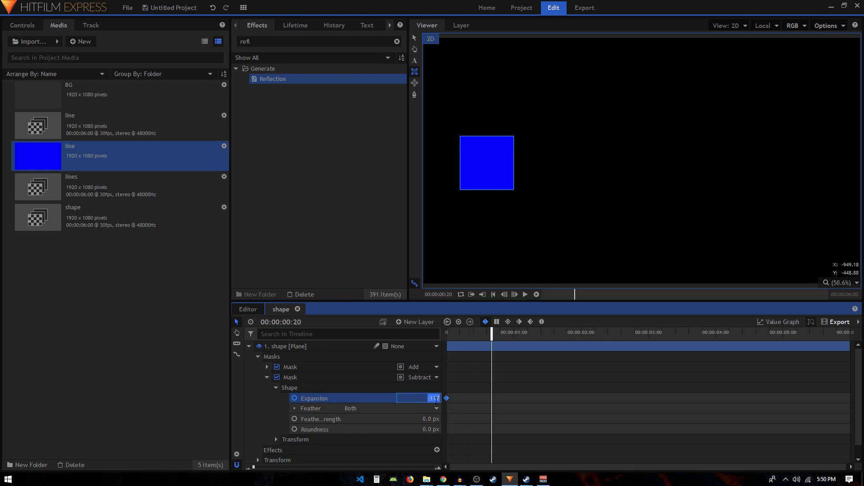
key(Return)
drag(491, 333, 484, 359)
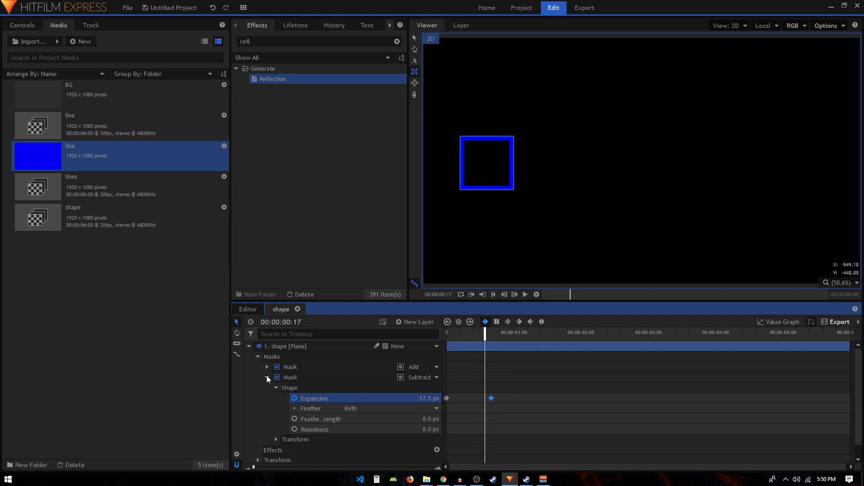
click(267, 377)
click(258, 357)
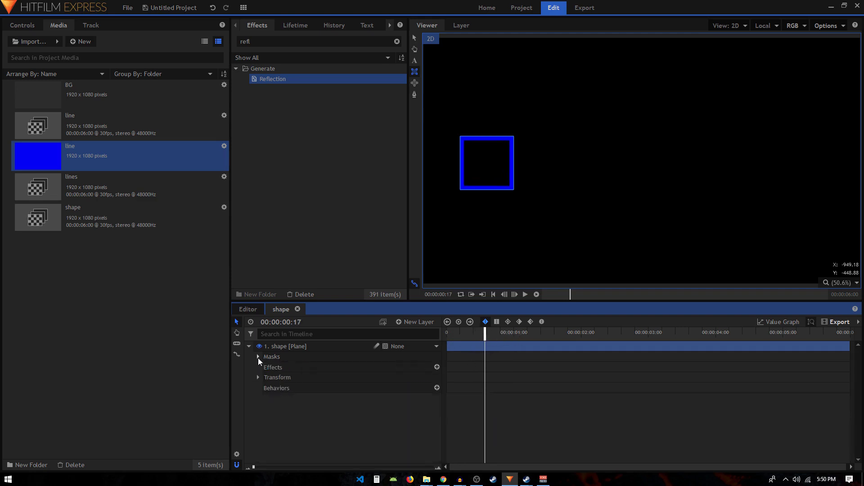
Keyframe the square's Position so it slides right to X 195 by frame 13
click(258, 377)
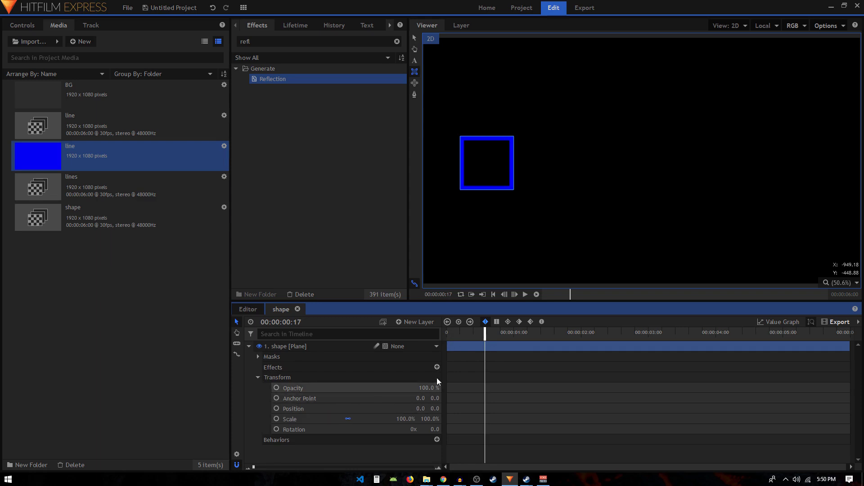
click(441, 337)
click(276, 408)
click(476, 333)
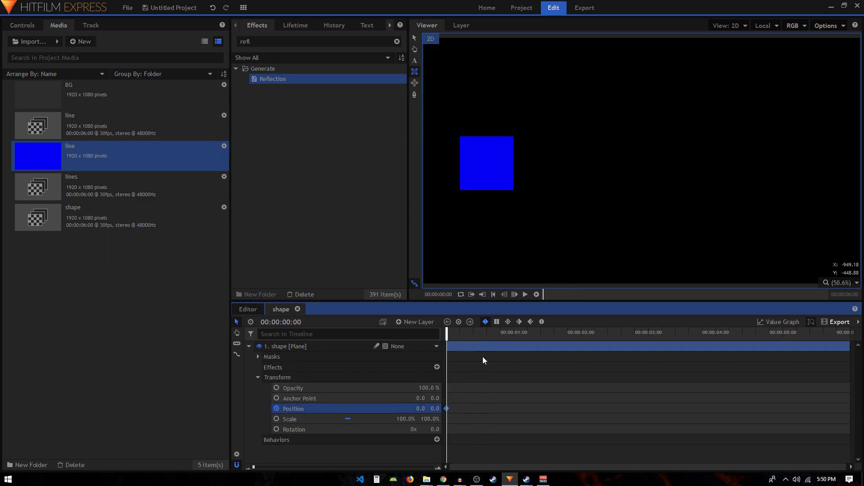
drag(420, 409, 444, 408)
Keyframe Scale and Rotation, enlarging the square to 124% and rotating it 22°
click(447, 334)
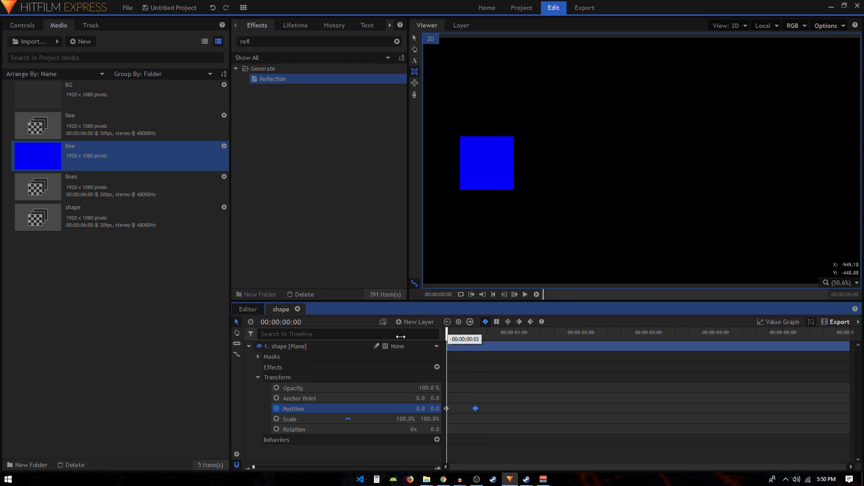
click(277, 419)
click(274, 430)
click(474, 334)
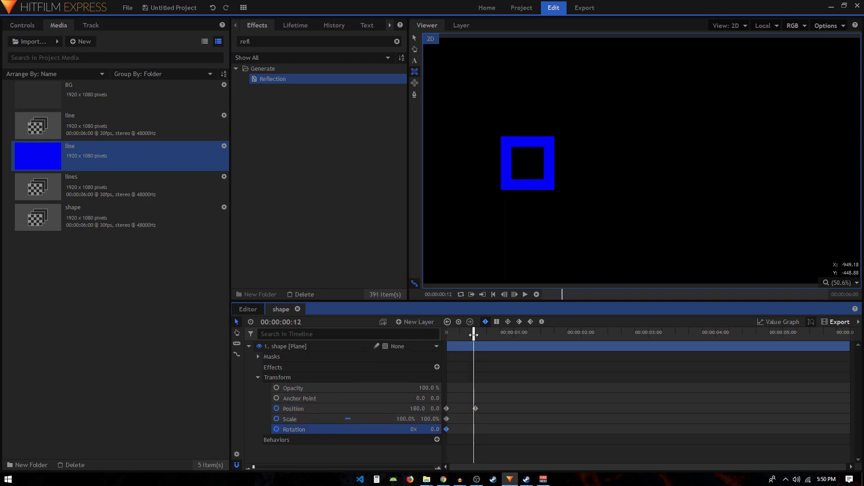
drag(475, 336, 476, 335)
mouse_move(426, 419)
mouse_down()
mouse_move(438, 419)
mouse_move(426, 429)
mouse_move(437, 429)
mouse_up()
drag(448, 346, 487, 346)
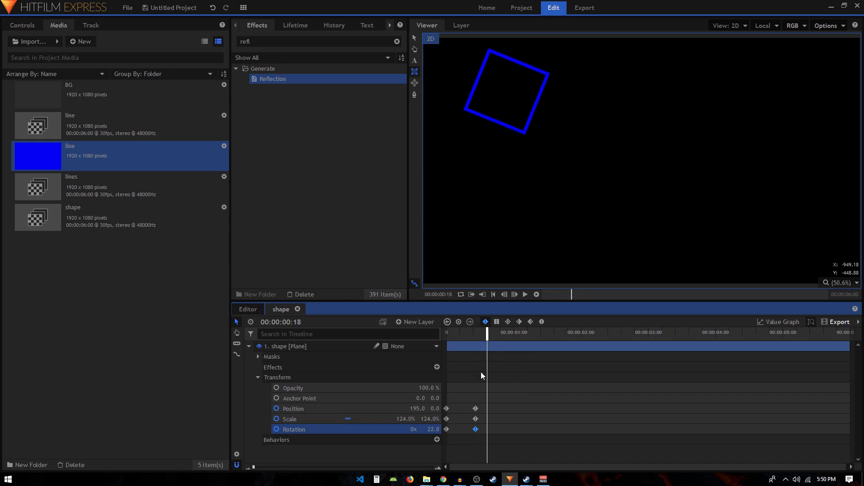
Move the three frame-13 keyframes to frame 25 and add an Opacity keyframe
drag(490, 396, 468, 423)
click(476, 406)
drag(490, 396, 503, 410)
drag(458, 345, 492, 343)
click(277, 388)
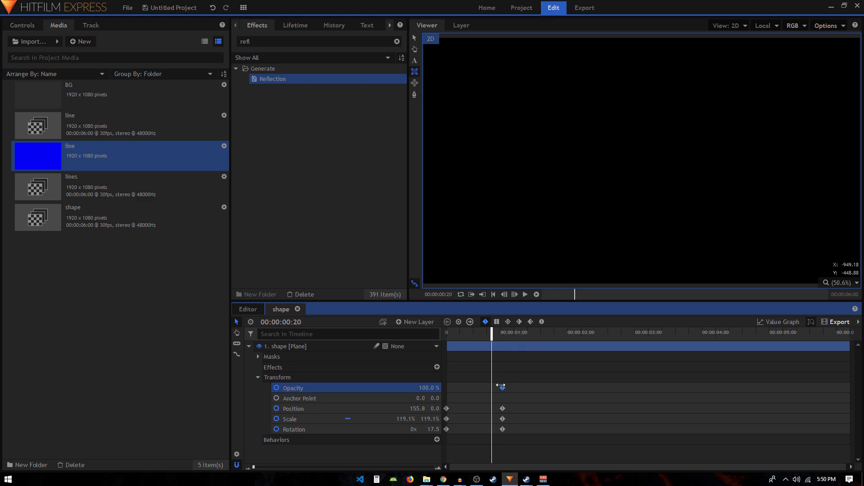
Fade opacity from 100% at frame 15 to 0% at frame 20; delete the motion keyframes
drag(501, 386, 491, 387)
drag(491, 340, 485, 335)
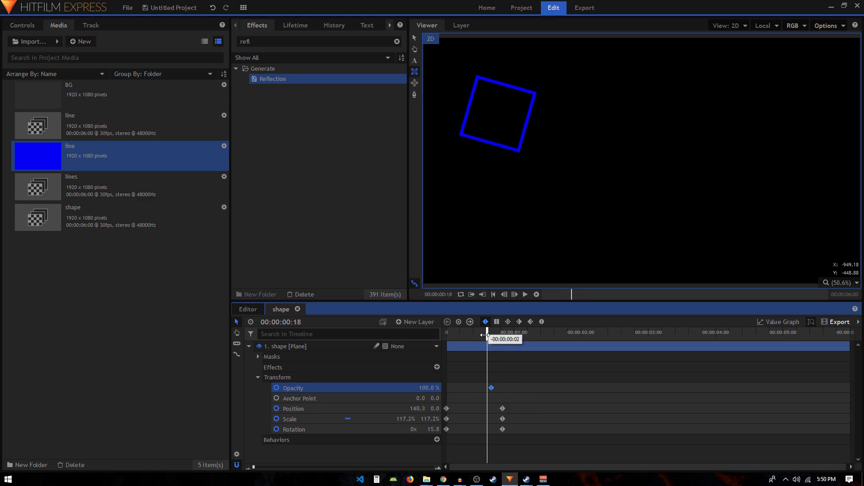
drag(429, 388, 464, 388)
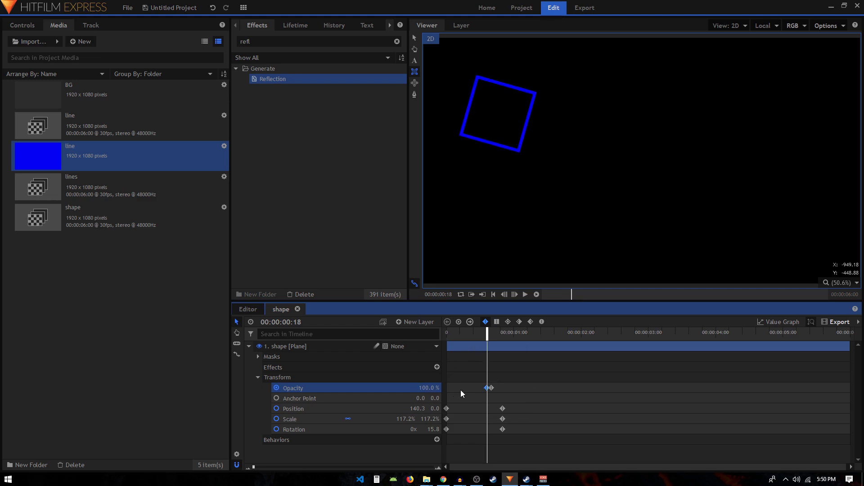
click(491, 388)
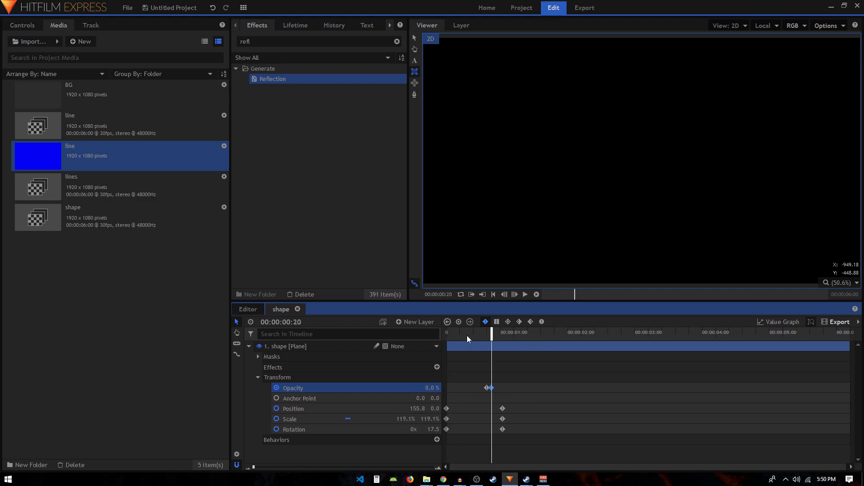
mouse_move(468, 339)
mouse_down()
mouse_move(498, 335)
mouse_move(471, 340)
mouse_up()
click(482, 387)
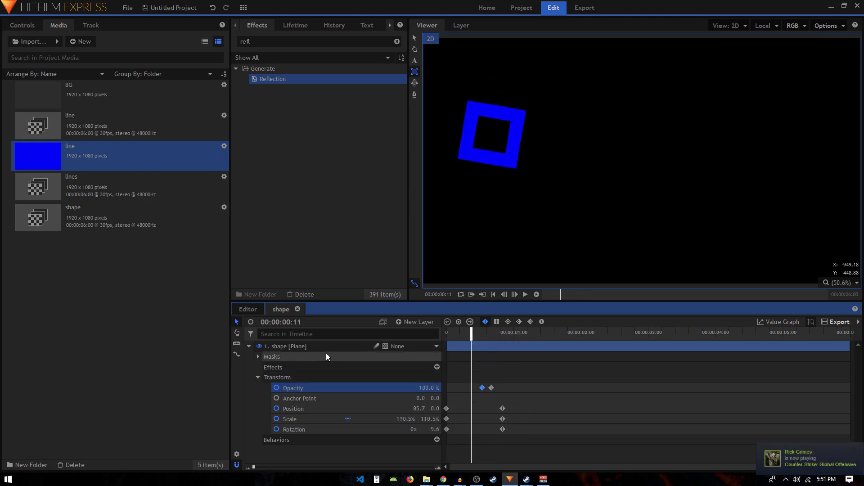
drag(517, 437, 444, 398)
key(Delete)
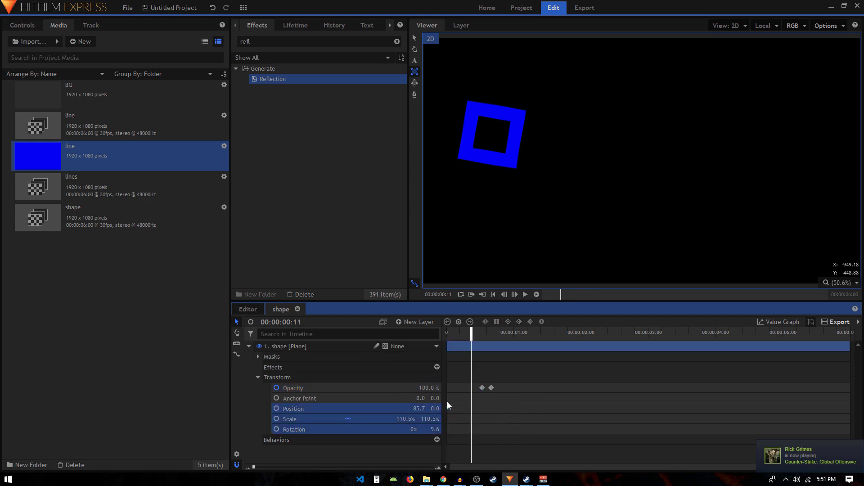
Reset the shape layer's Position, Scale and Rotation and shift the layer later in time
right_click(375, 411)
click(385, 449)
right_click(369, 413)
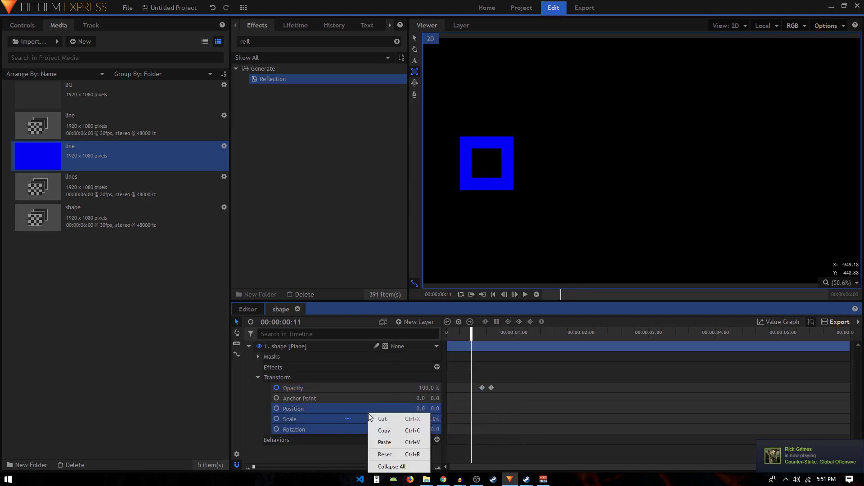
click(257, 376)
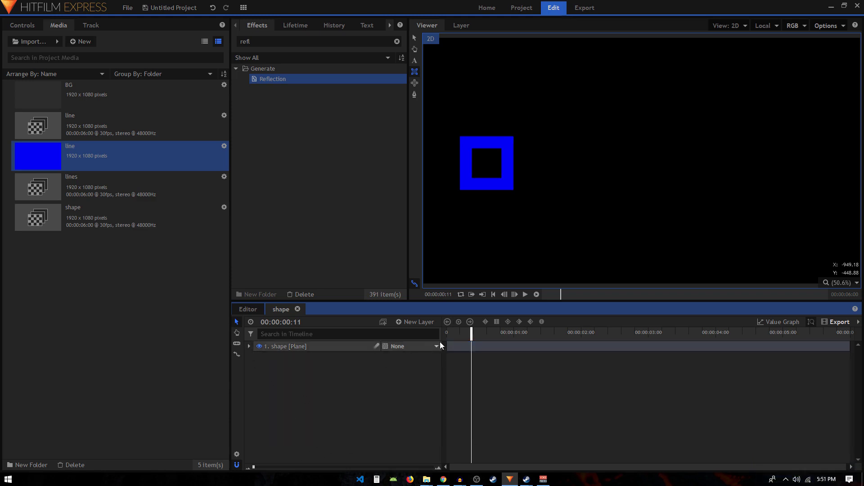
drag(463, 345, 498, 338)
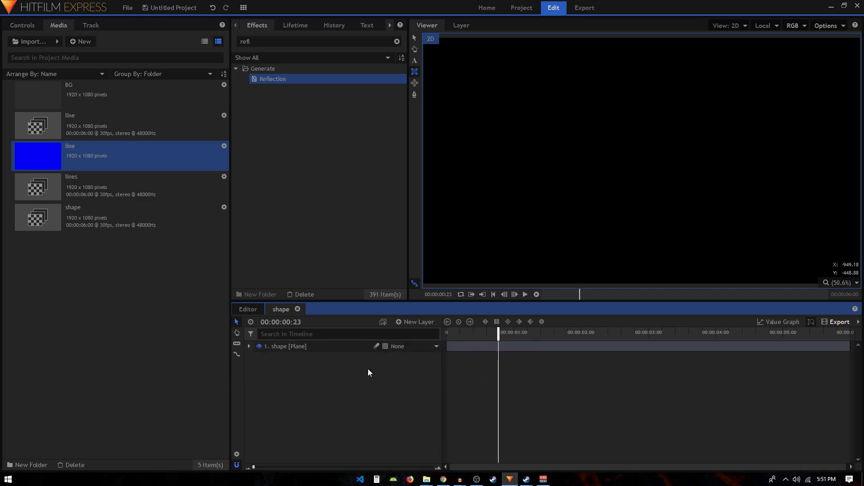
Duplicate the shape layer as shape[2] and delete its Subtract mask
click(282, 347)
key(ctrl+d)
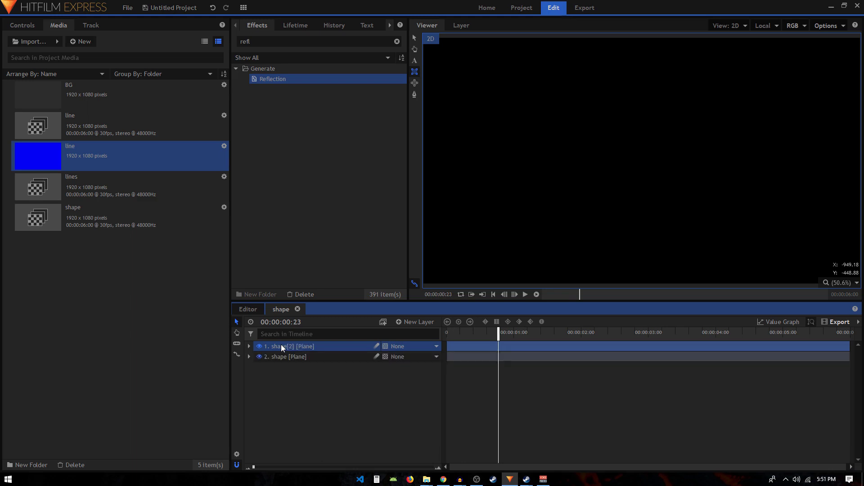
click(249, 346)
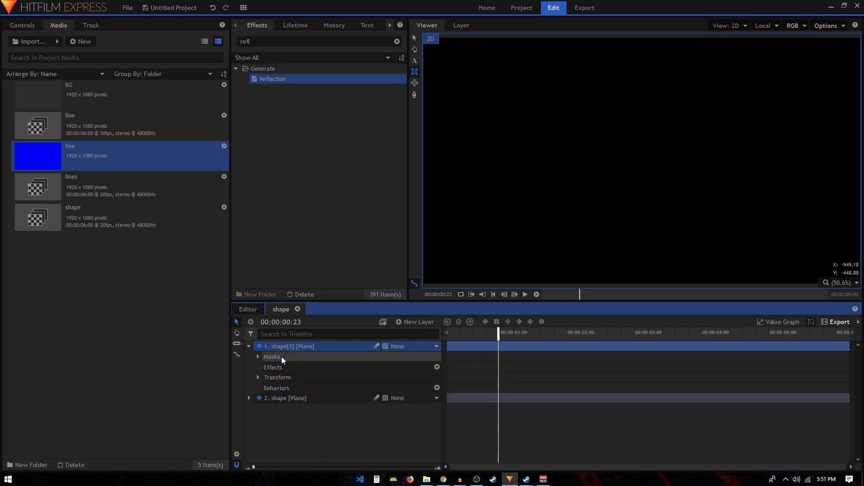
click(258, 356)
click(290, 378)
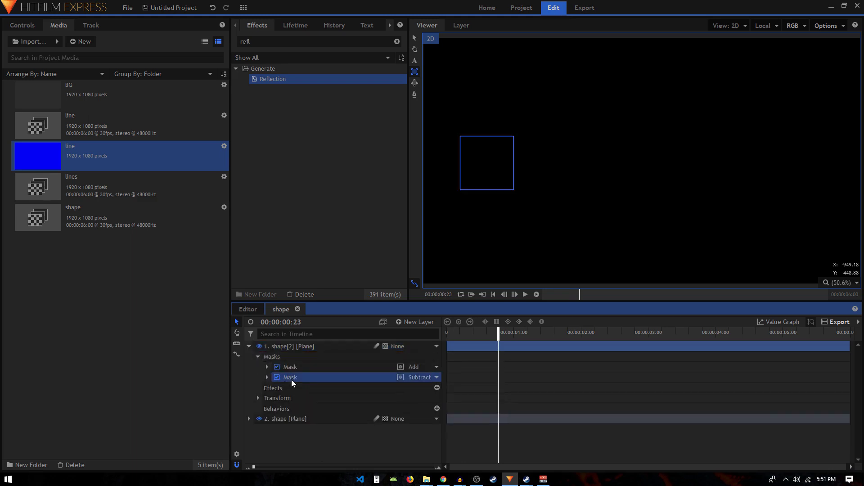
key(Delete)
click(306, 367)
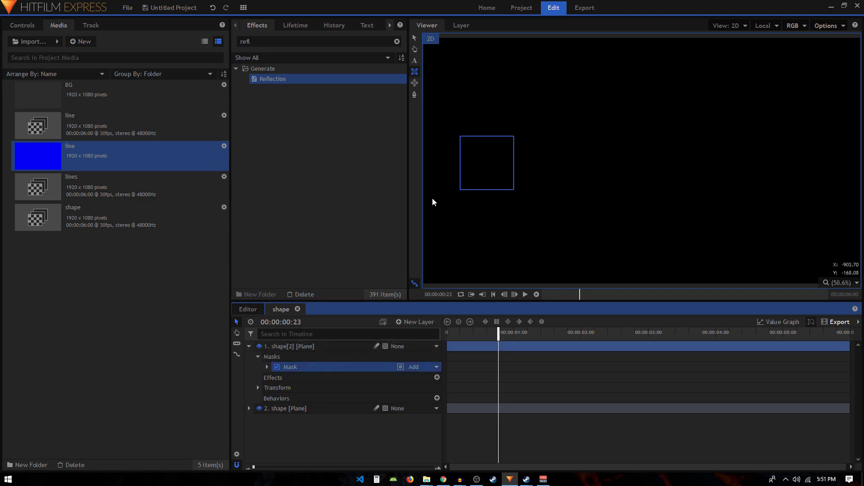
Reshape the shape[2] mask into a triangle by joining its top corners at top centre
click(414, 96)
scroll(483, 137, up, 5)
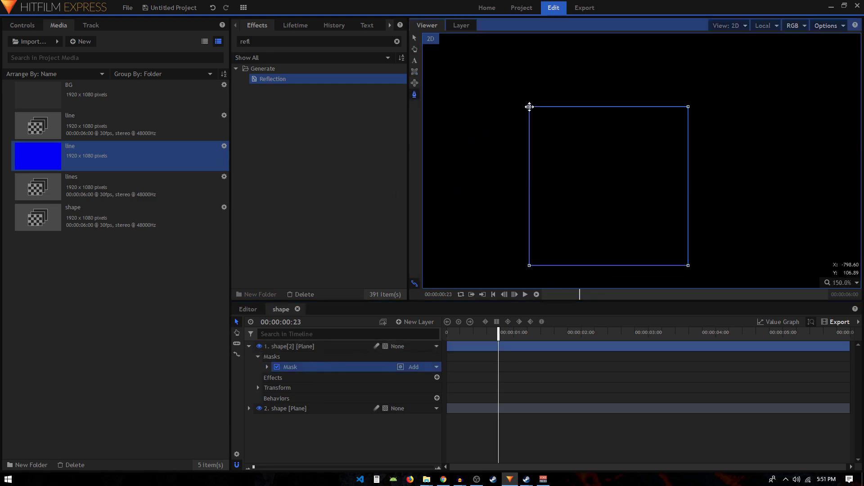
drag(530, 107, 609, 106)
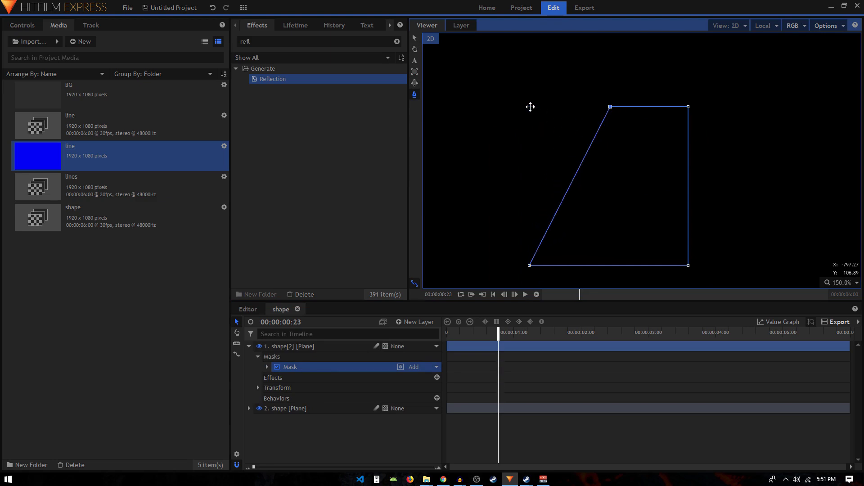
drag(687, 107, 610, 107)
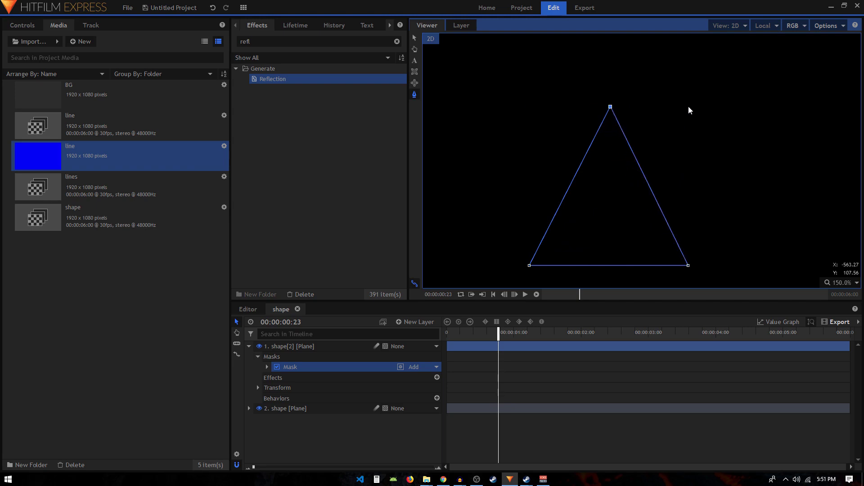
Inspect the triangle mask's Feather and Expansion settings
click(304, 366)
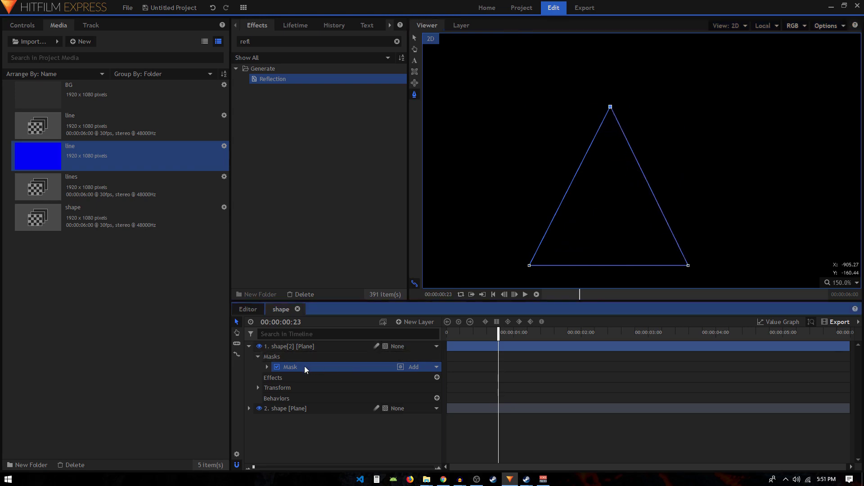
click(267, 369)
click(276, 378)
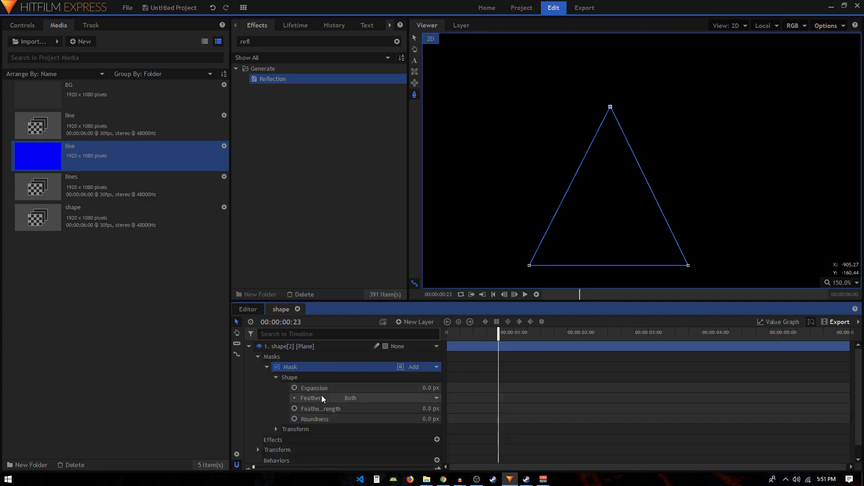
click(324, 395)
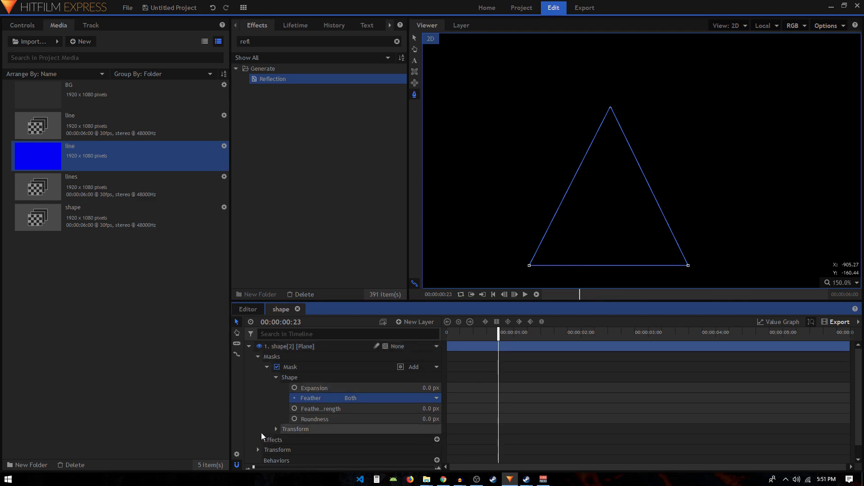
scroll(261, 433, down, 1)
scroll(261, 433, up, 1)
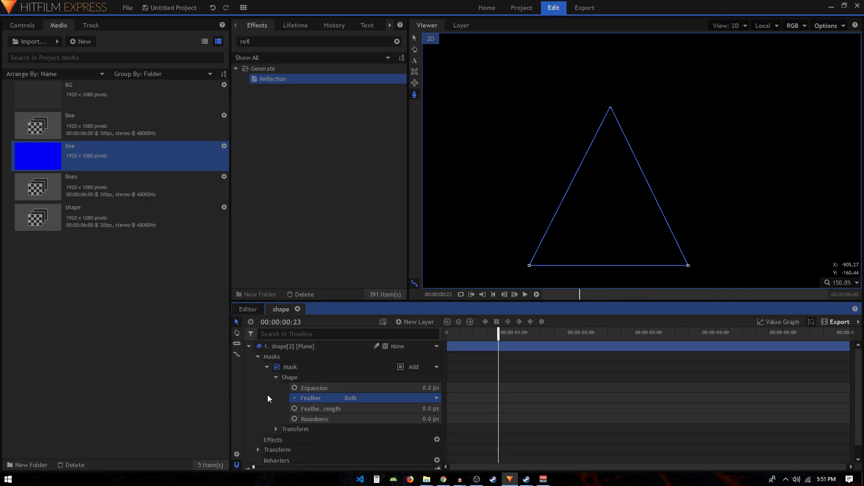
click(320, 389)
click(268, 367)
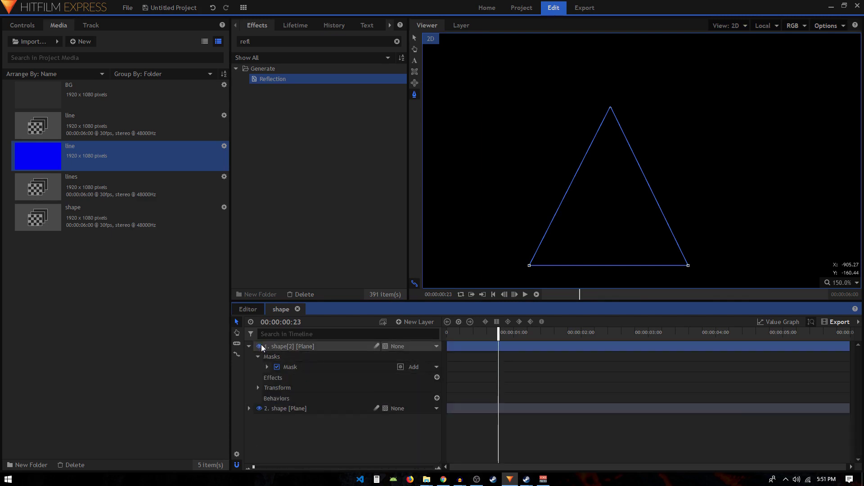
Make the triangle layer start later, near the 1:08 mark
click(414, 37)
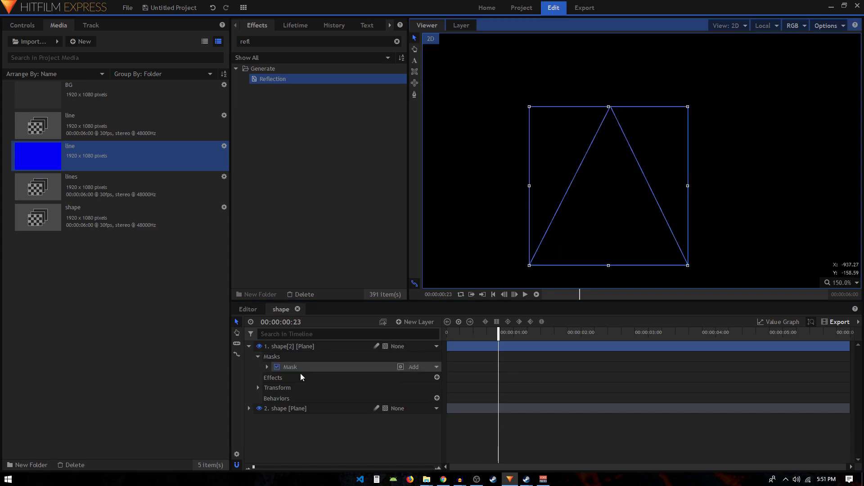
click(265, 413)
drag(454, 348, 538, 346)
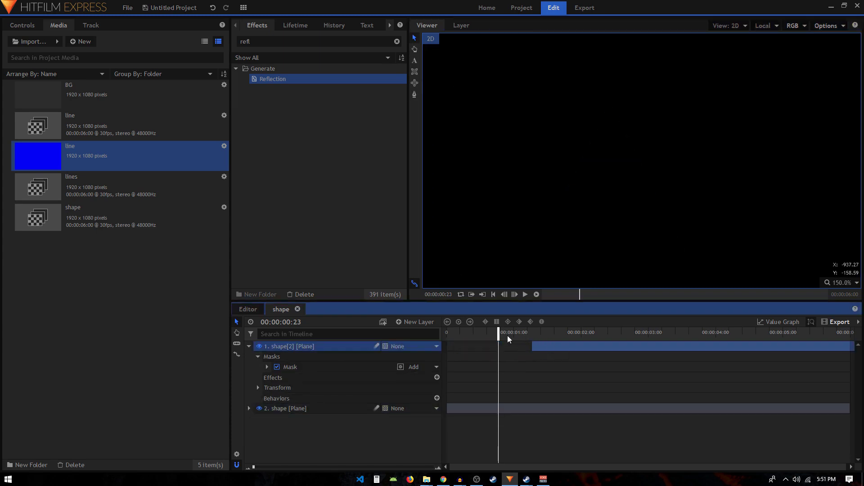
Start the triangle layer near 1:08 and add a duplicate Subtract mask to hollow it
drag(489, 336, 539, 337)
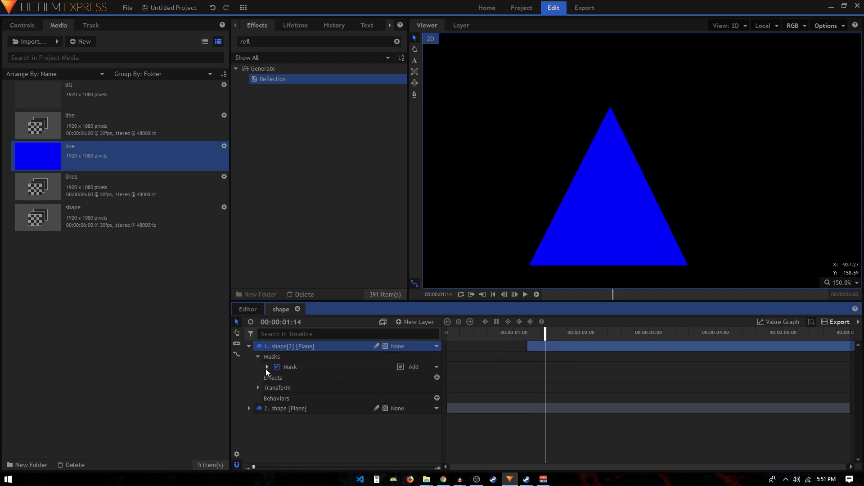
click(266, 368)
click(315, 366)
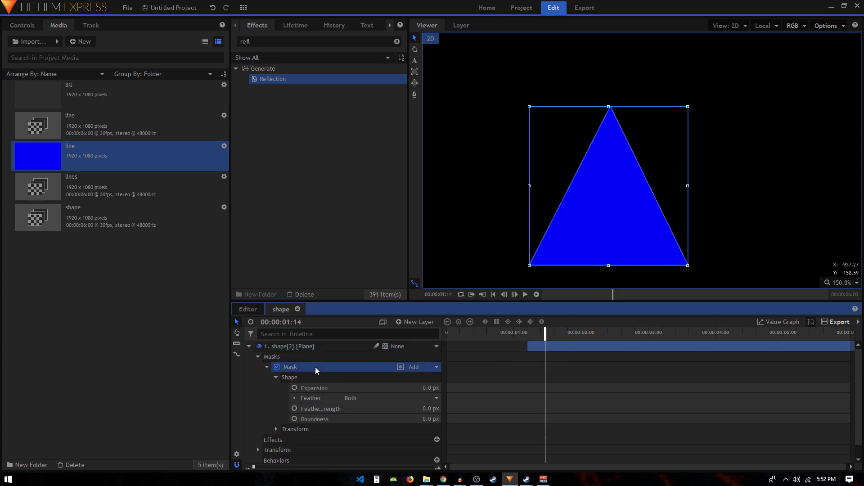
click(267, 367)
key(ctrl+d)
click(413, 378)
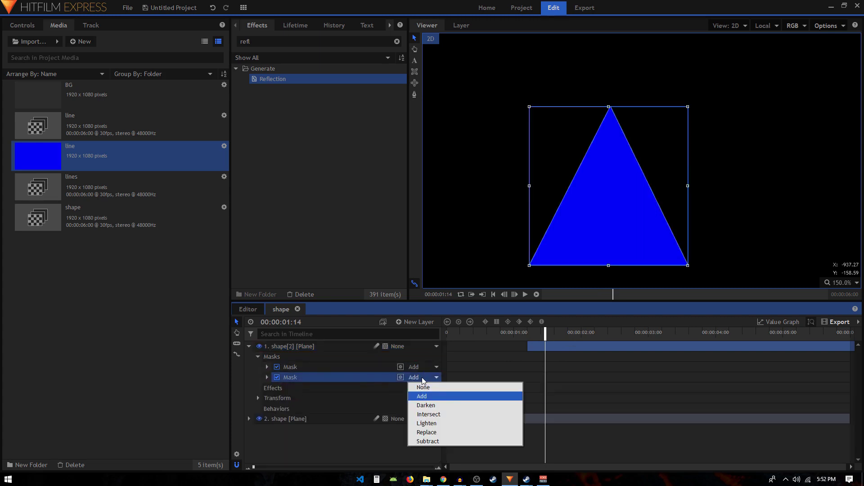
click(433, 442)
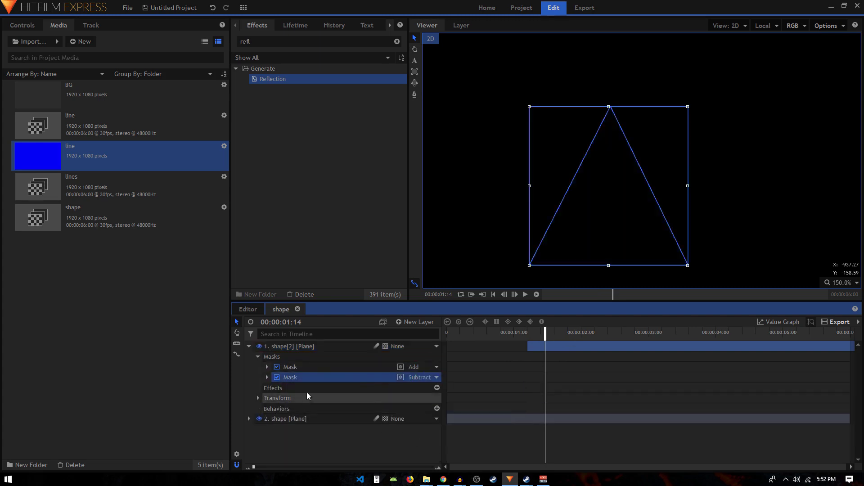
Animate the subtract mask's Expansion from a negative value to 0 px so the triangle becomes an outline
click(267, 377)
click(276, 387)
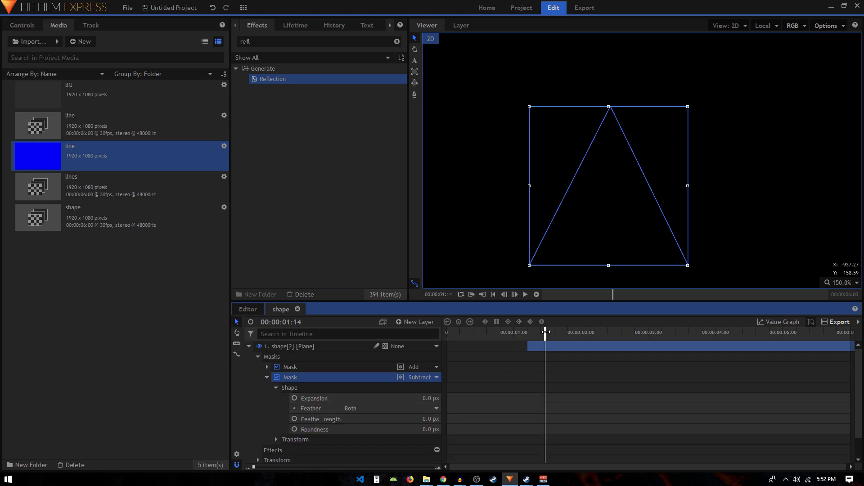
drag(546, 333, 527, 335)
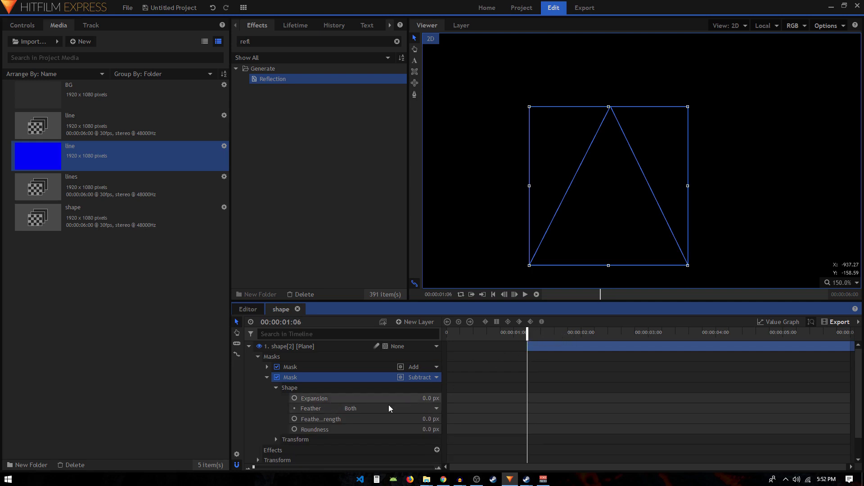
drag(430, 398, 403, 398)
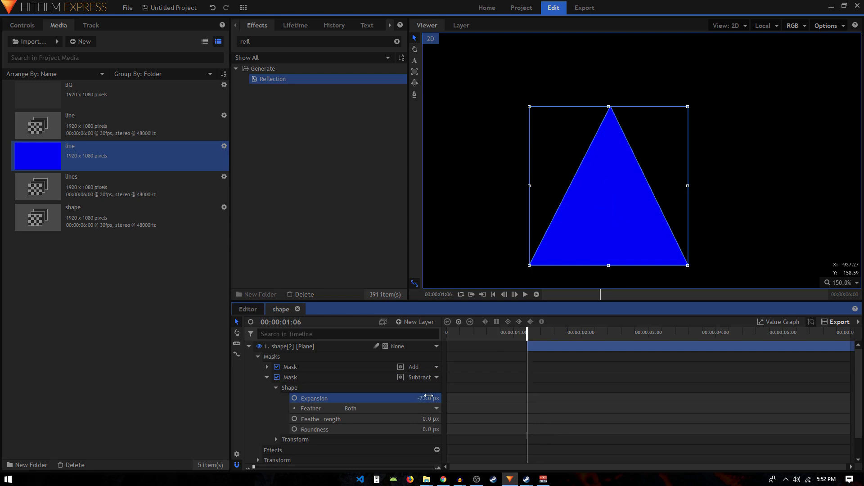
key(space)
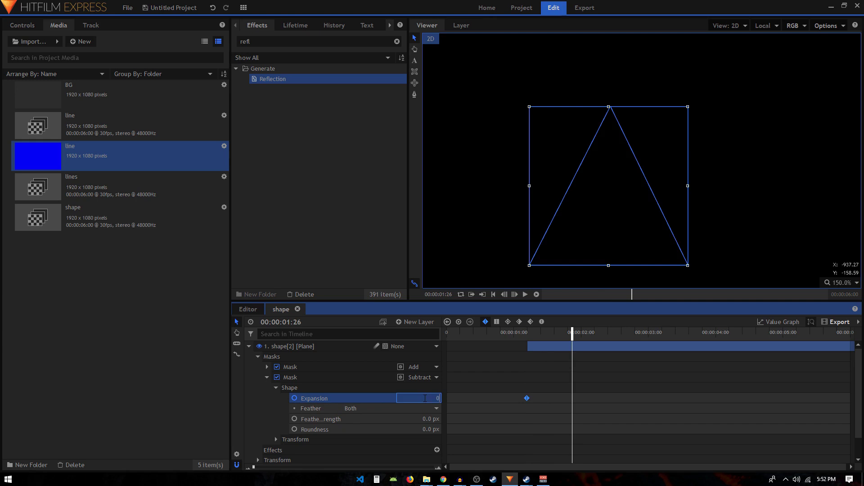
click(249, 346)
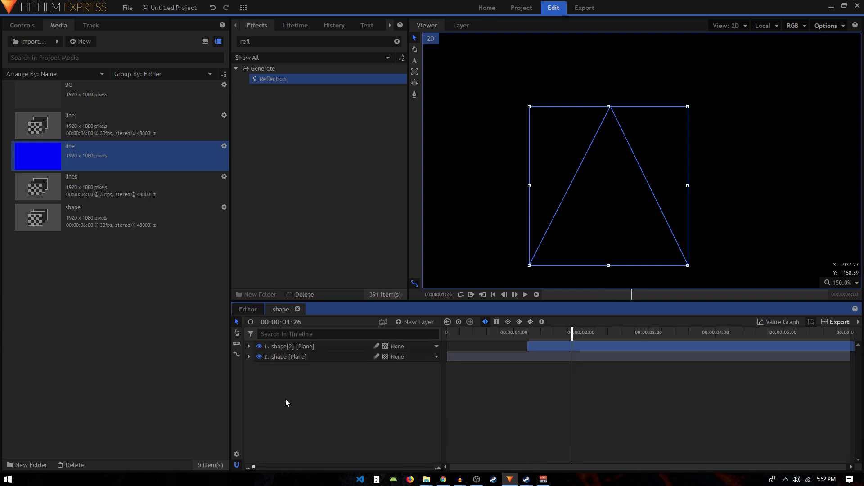
Select the shape[2] triangle layer and preview the animation around frame 20
drag(472, 333, 555, 333)
scroll(471, 73, down, 3)
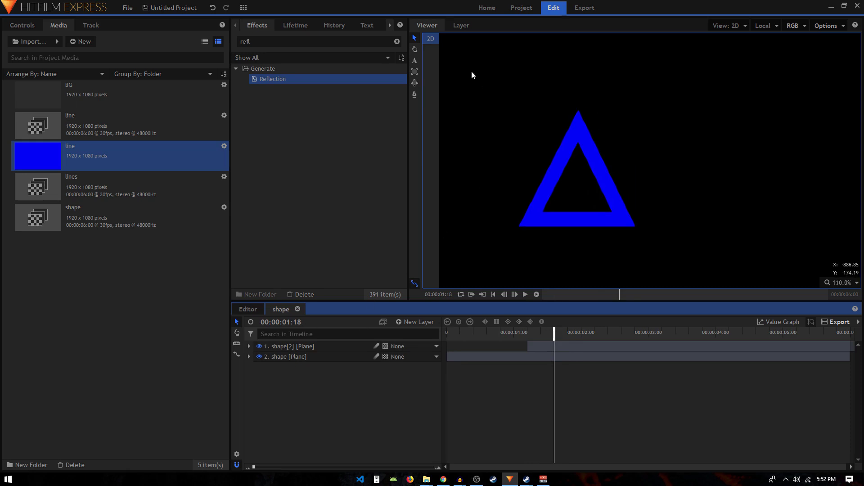
click(320, 347)
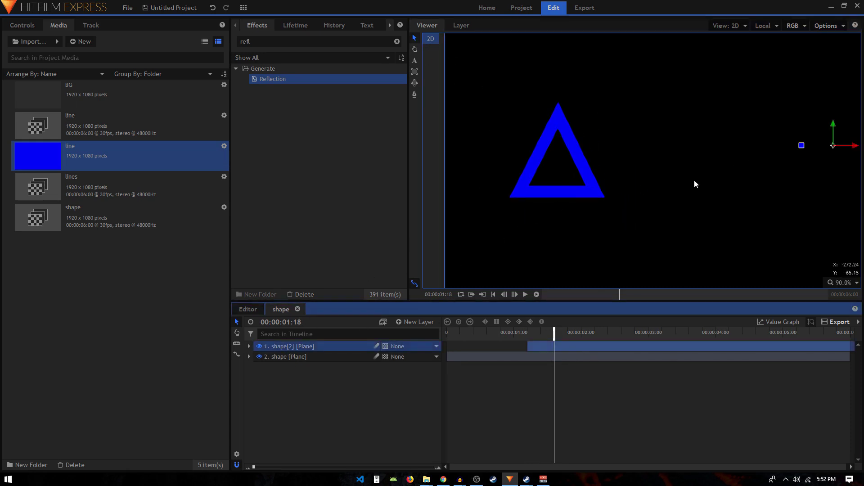
scroll(614, 193, down, 2)
drag(774, 163, 814, 161)
click(322, 358)
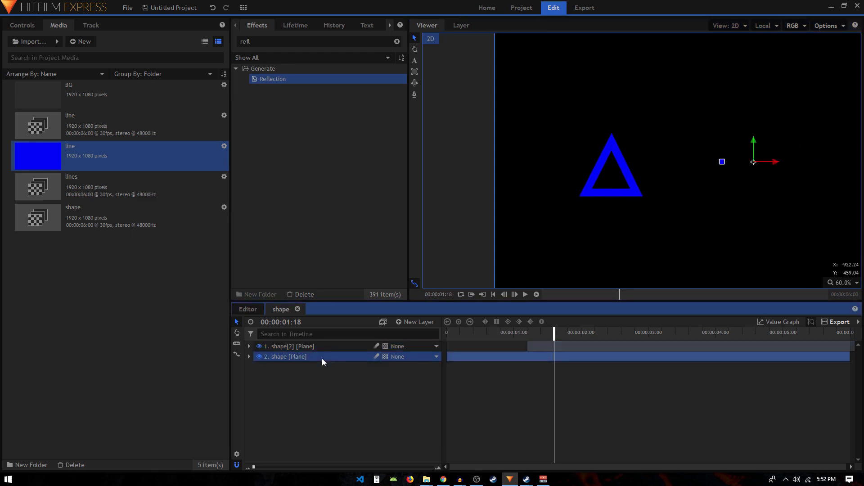
drag(775, 167, 800, 159)
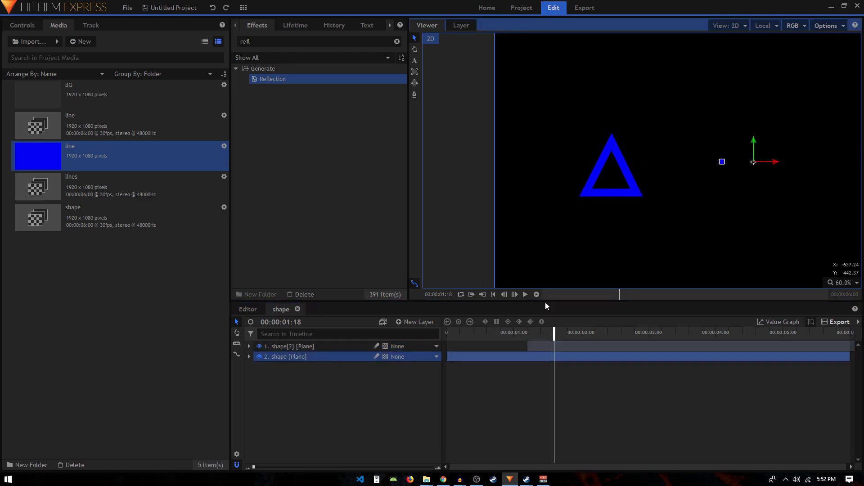
drag(449, 332, 475, 335)
Move the triangle right to X 341.09 so it clears the square, and preview frames 13–23
click(545, 346)
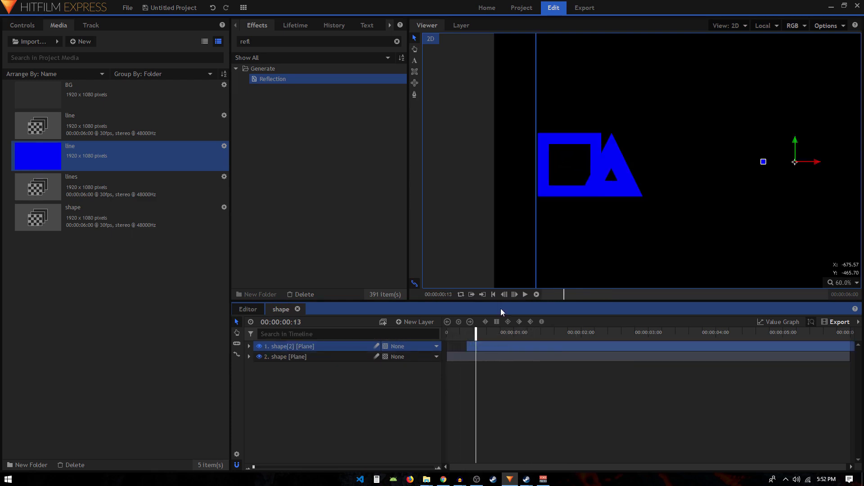
drag(804, 162, 851, 167)
drag(452, 335, 518, 340)
click(291, 374)
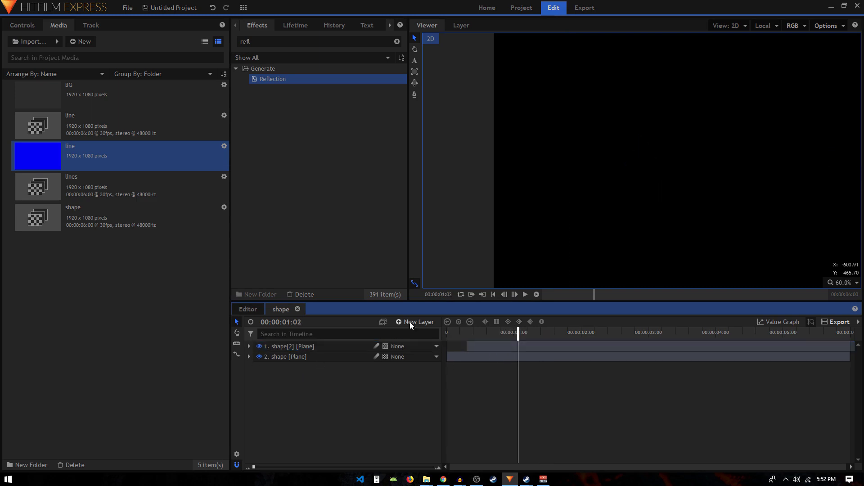
Add the blue line plane as a new top layer and draw a circular ellipse mask on it
click(413, 322)
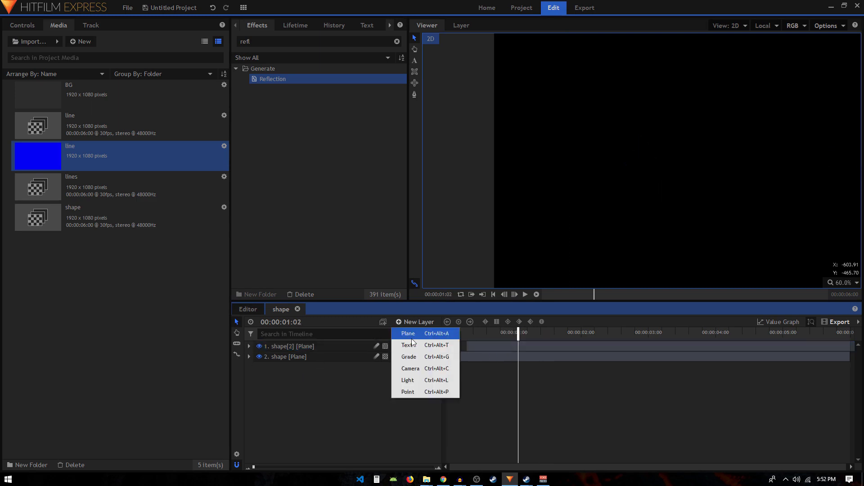
drag(106, 157, 277, 345)
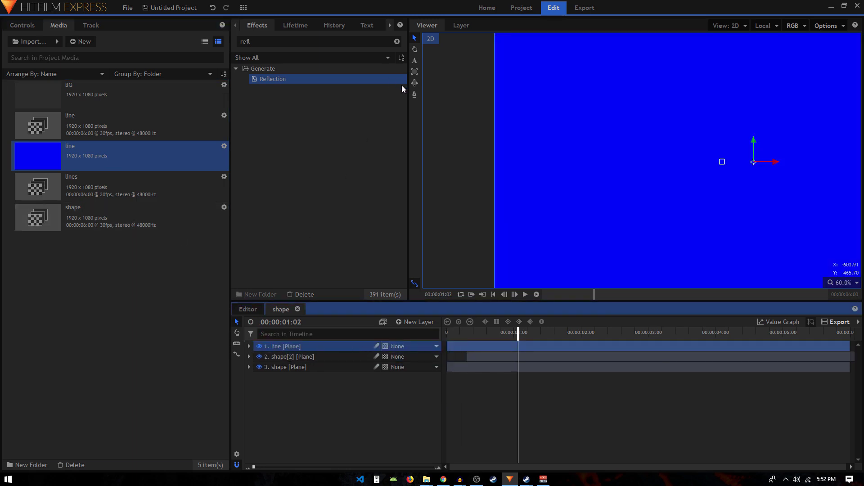
click(415, 81)
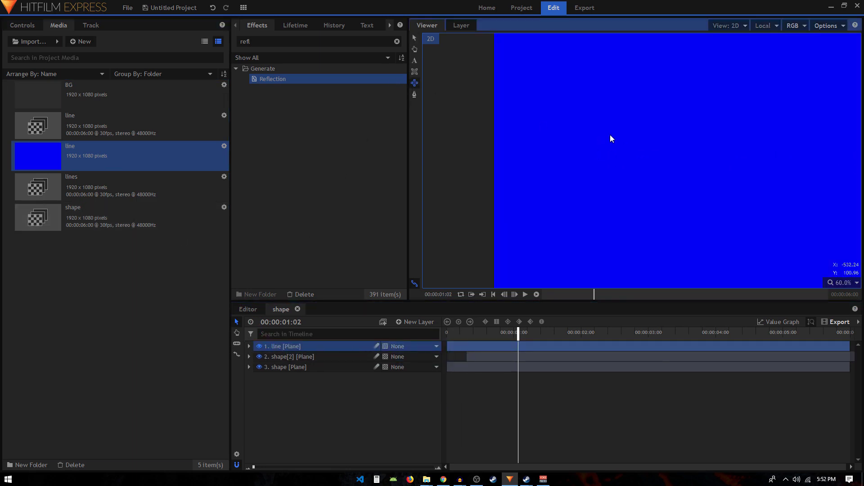
mouse_move(611, 135)
mouse_down()
mouse_move(680, 200)
mouse_move(633, 170)
mouse_up()
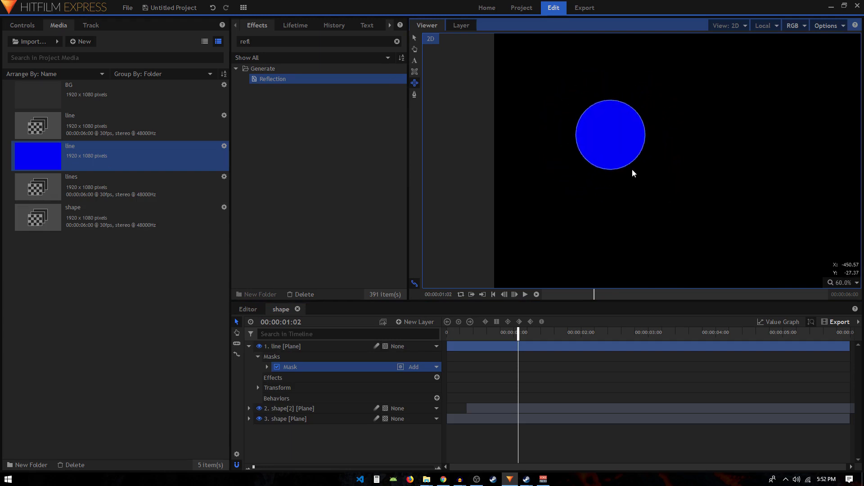
Duplicate the circle mask and set the copy to Subtract to form a ring
click(301, 370)
key(ctrl+d)
click(436, 377)
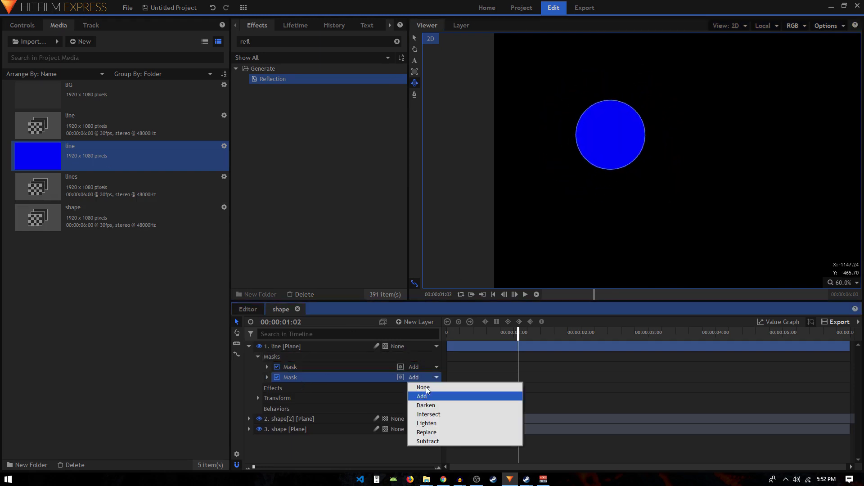
click(434, 441)
click(267, 378)
click(276, 387)
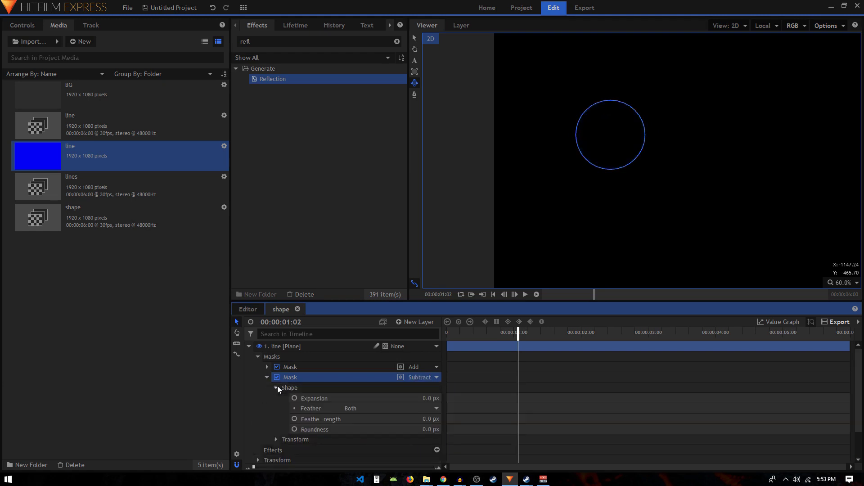
Keyframe the inner mask's Expansion at -127 px on frame 0 and 0 px on frame 20
click(448, 333)
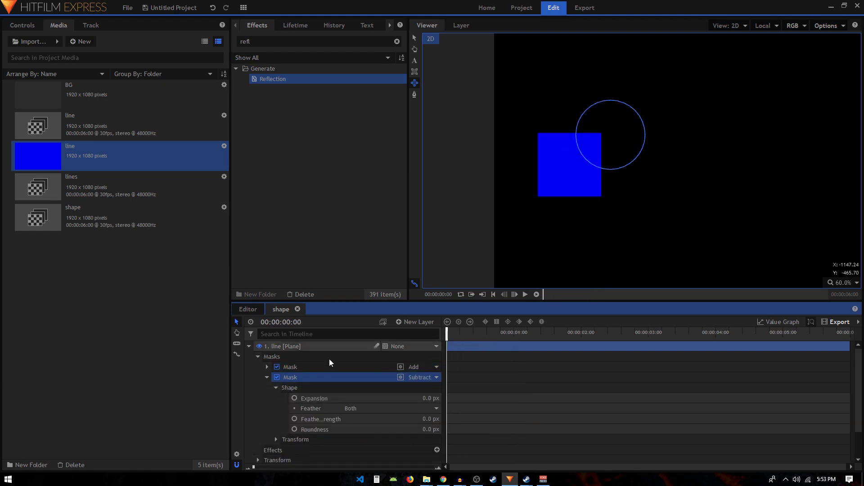
click(295, 398)
drag(426, 398, 360, 398)
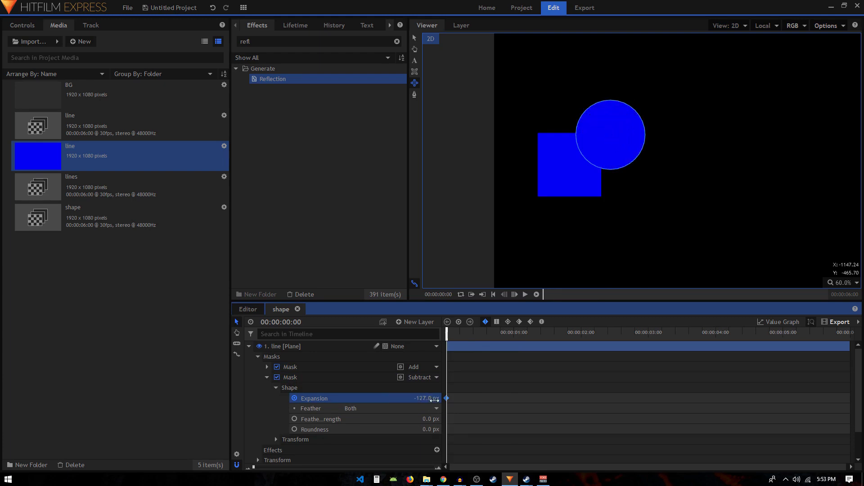
key(space)
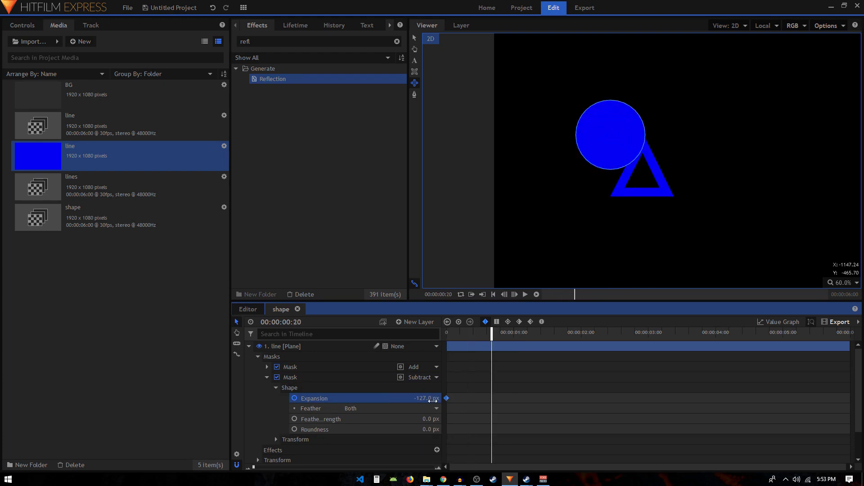
click(428, 398)
text(0)
key(Return)
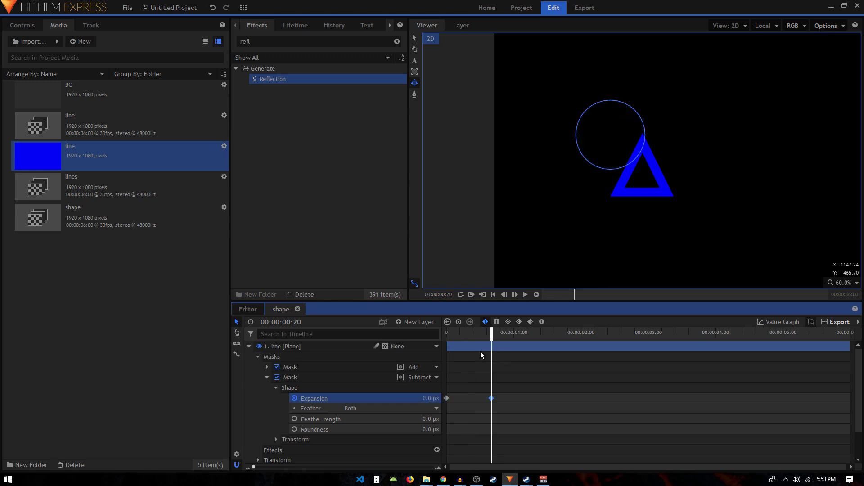
drag(448, 338, 495, 353)
click(249, 347)
click(461, 342)
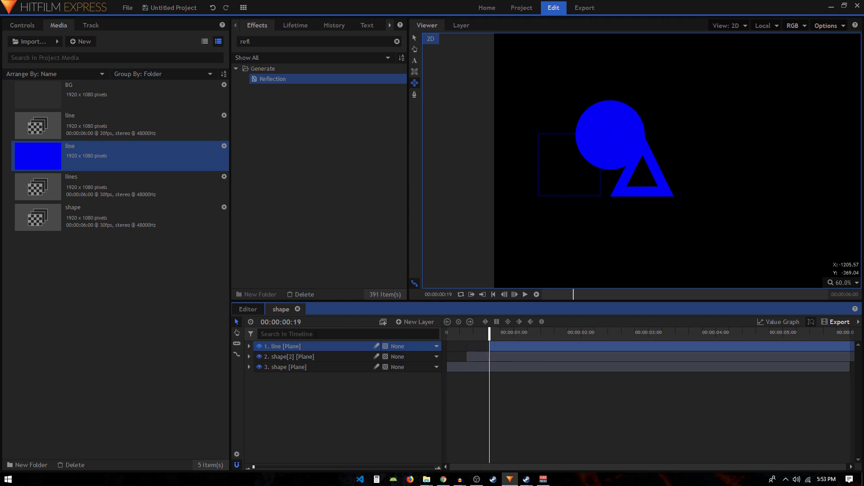
Move the circle to the right of the triangle and preview the shape animation
click(422, 41)
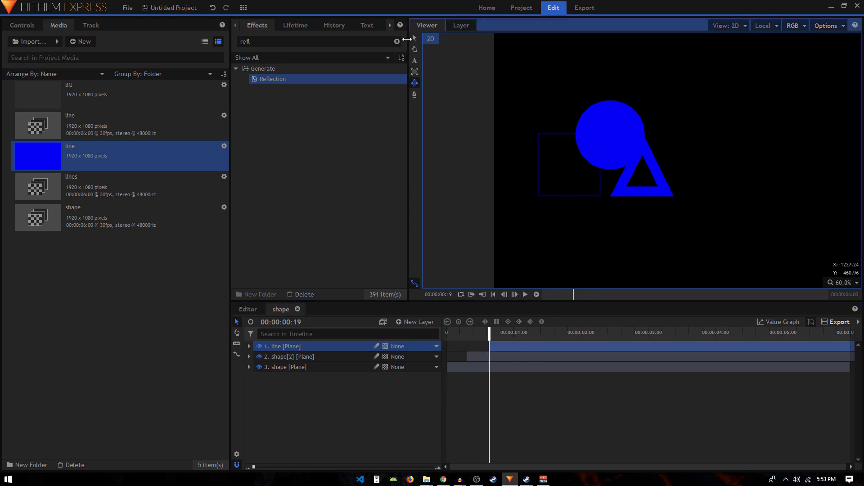
click(414, 37)
drag(755, 161, 861, 190)
drag(462, 340, 540, 356)
click(335, 440)
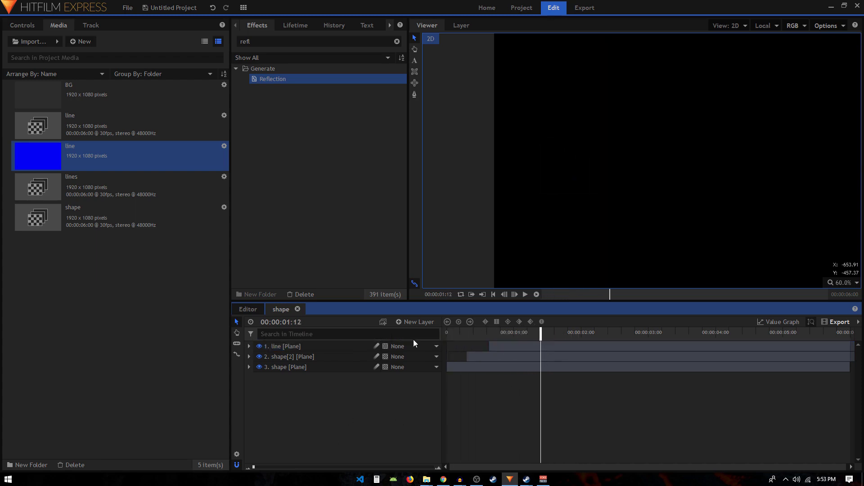
Close the shape composite and create a new composite shot named 'wave'
click(298, 310)
click(91, 28)
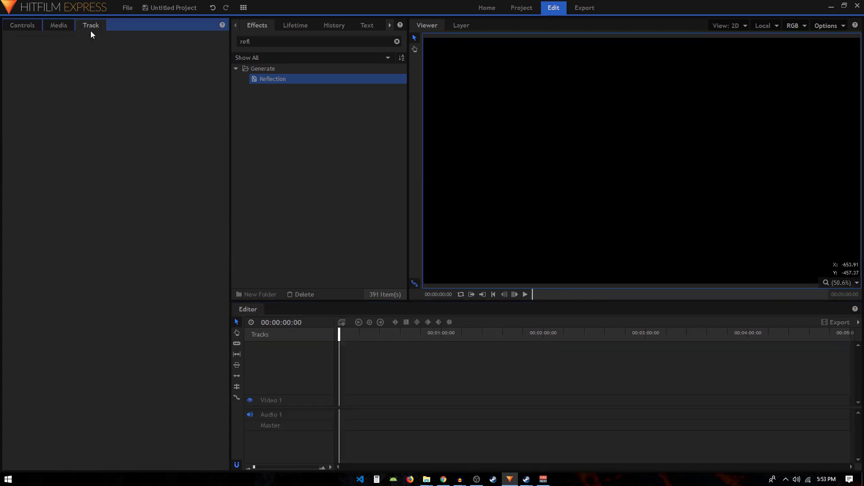
click(54, 27)
click(80, 41)
click(93, 55)
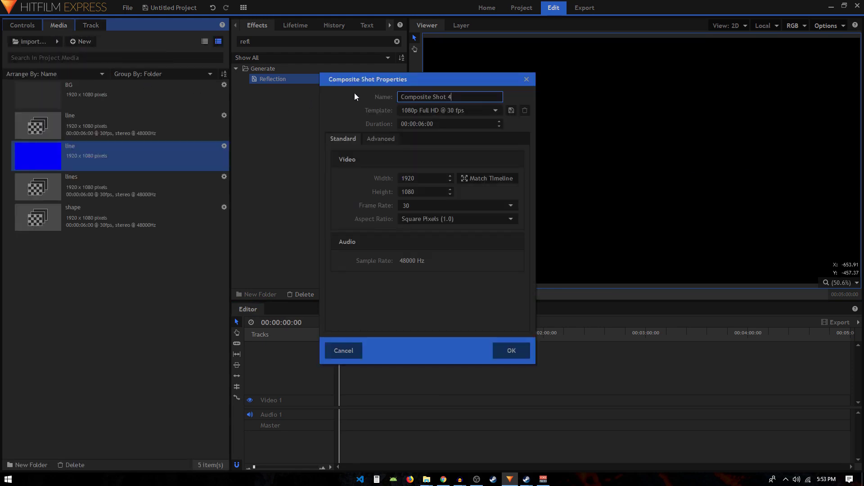
text(wave)
click(506, 348)
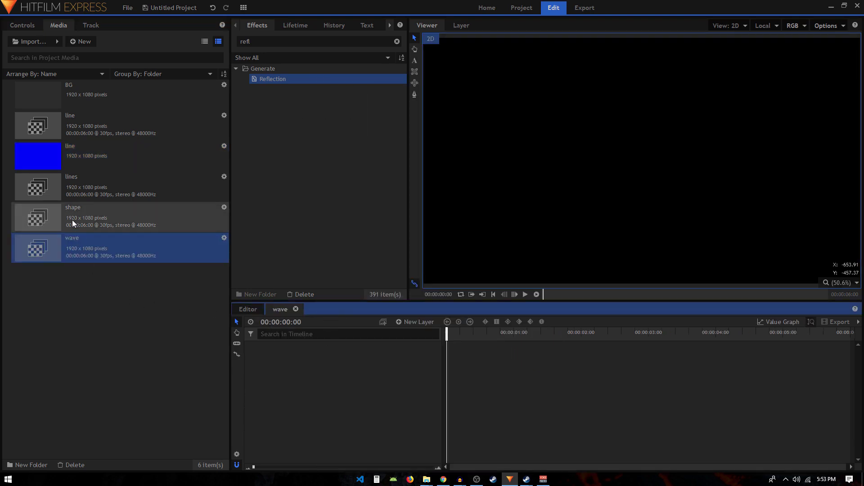
Inspect the lines composite's second line layer by toggling its visibility, then return to wave
double_click(93, 182)
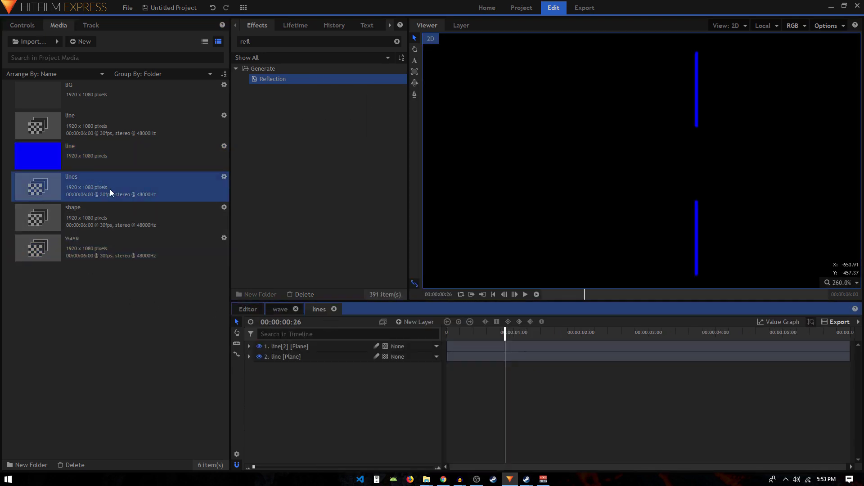
click(290, 357)
click(259, 357)
click(259, 357)
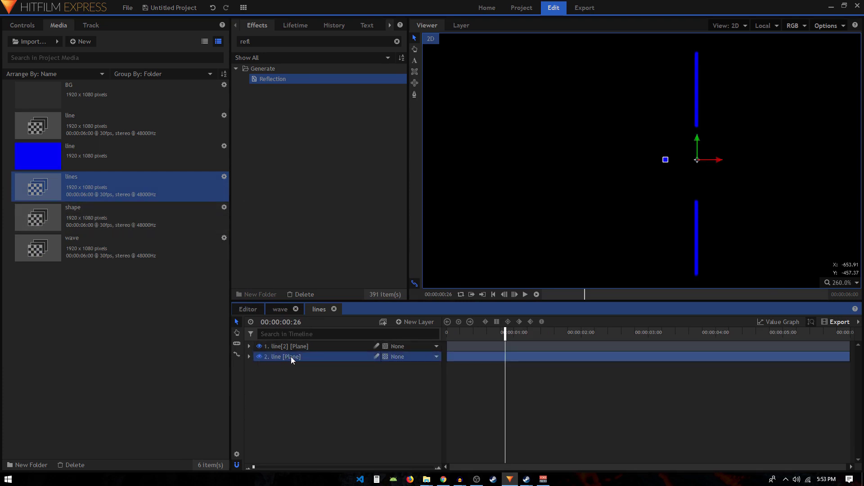
click(250, 356)
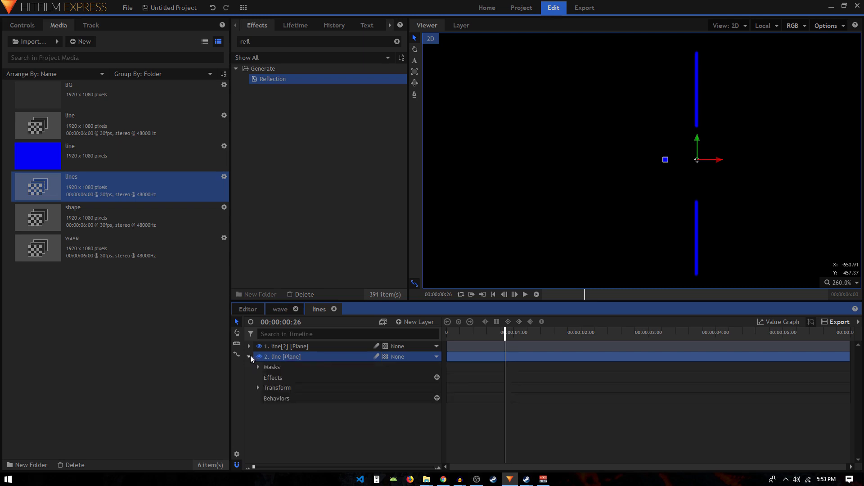
click(251, 356)
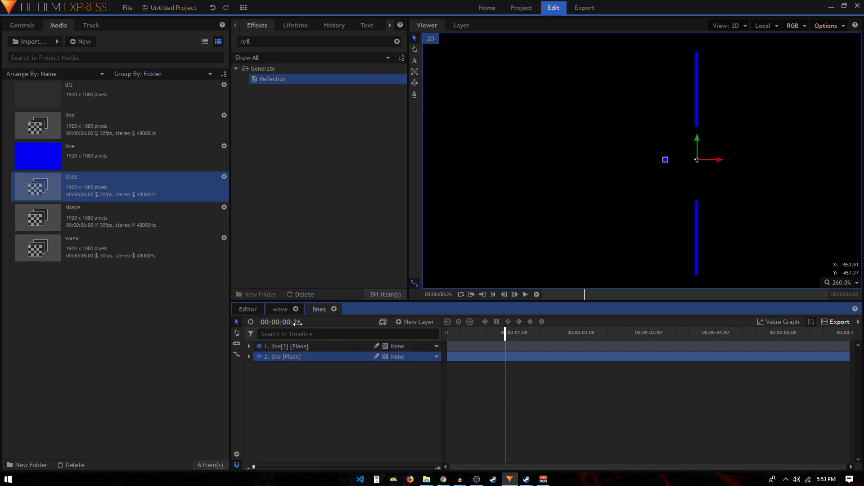
click(278, 310)
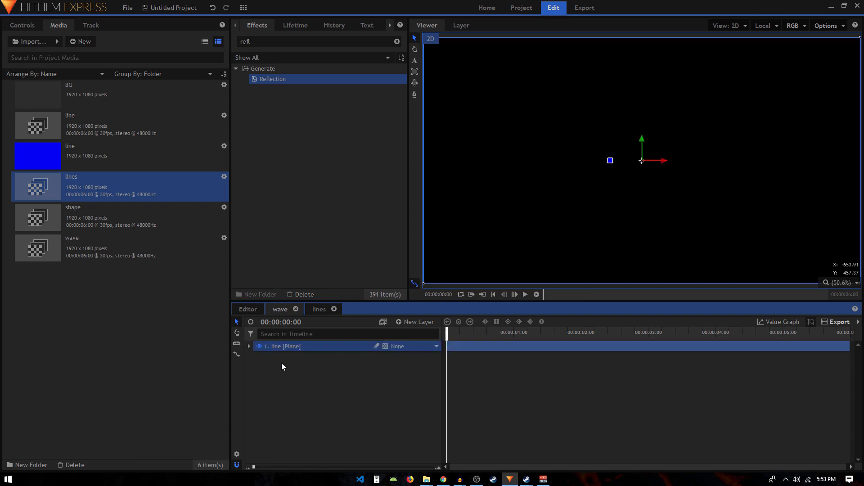
Preview the wave composite around frame 22 and select the line layer
drag(456, 333, 496, 333)
click(452, 364)
scroll(625, 172, up, 2)
scroll(588, 216, down, 3)
scroll(590, 202, up, 3)
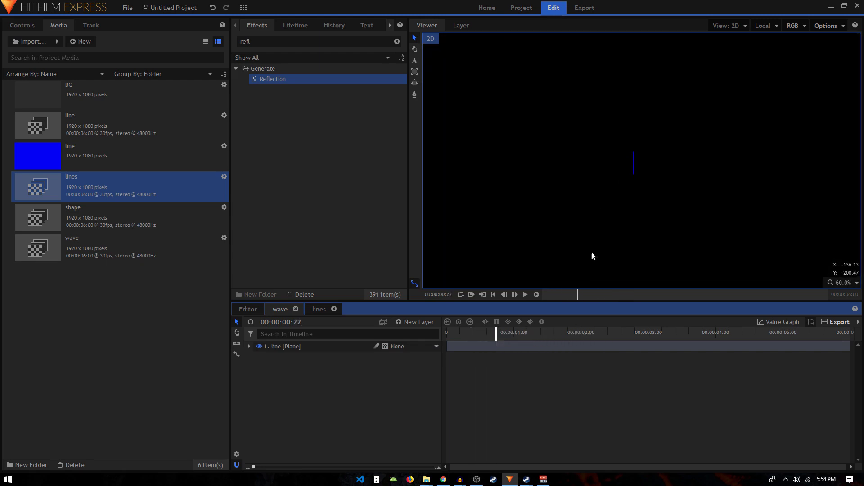
click(311, 349)
Check the line layer's mask Scale keyframe at frame 20
click(249, 346)
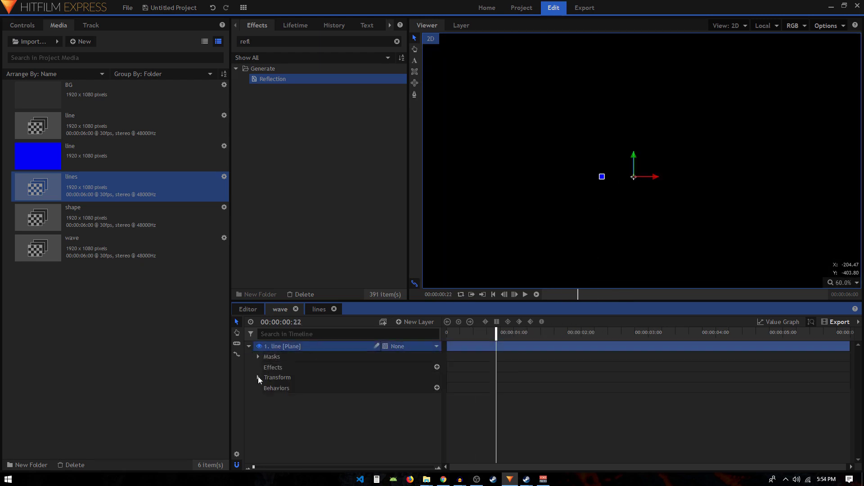
click(258, 357)
click(267, 367)
click(276, 387)
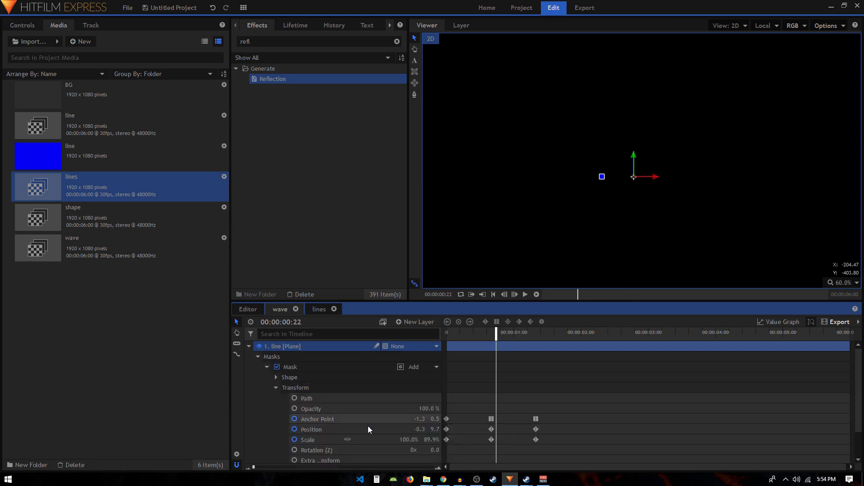
click(491, 440)
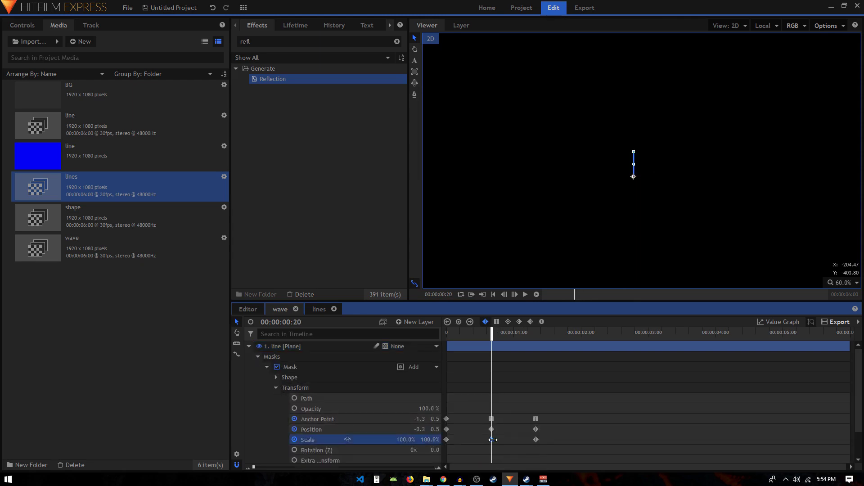
click(268, 367)
Set the line layer's Transform Scale to 248%
click(258, 388)
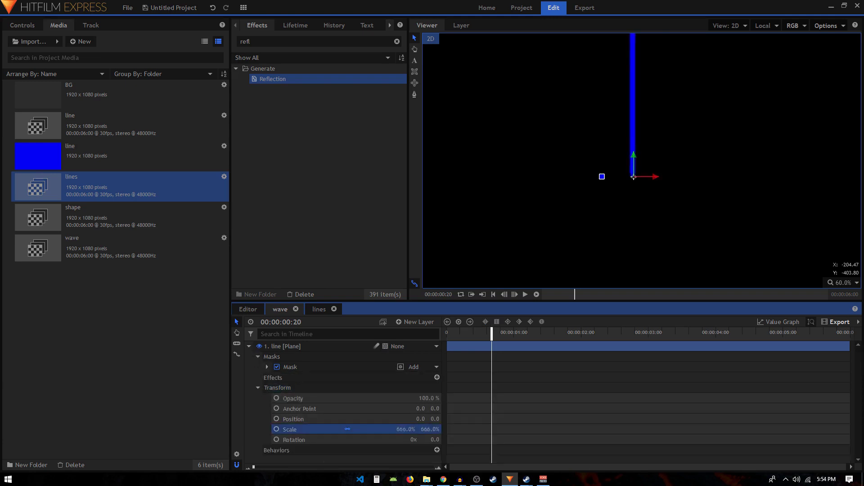
mouse_move(405, 429)
mouse_down()
mouse_move(428, 429)
mouse_move(406, 429)
mouse_up()
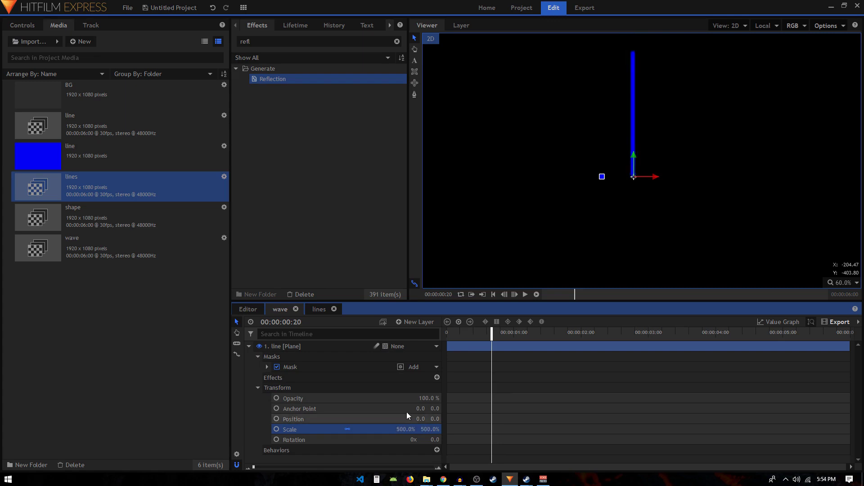
drag(527, 198, 516, 244)
drag(405, 429, 396, 429)
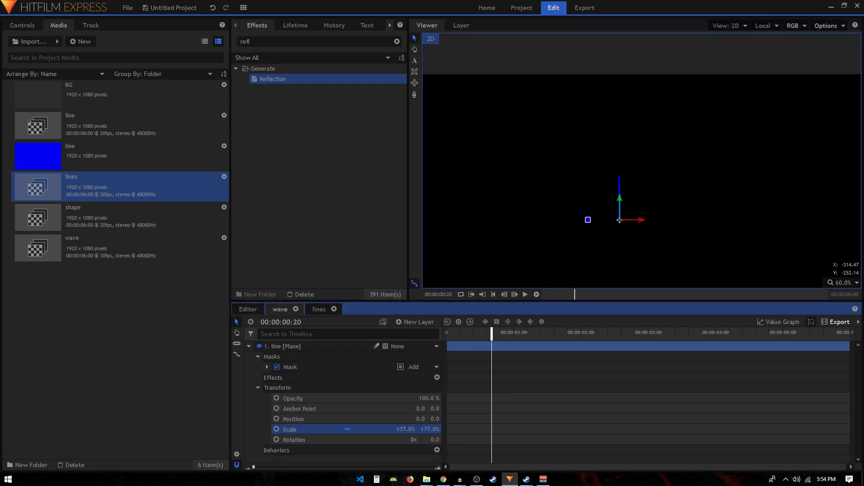
click(249, 347)
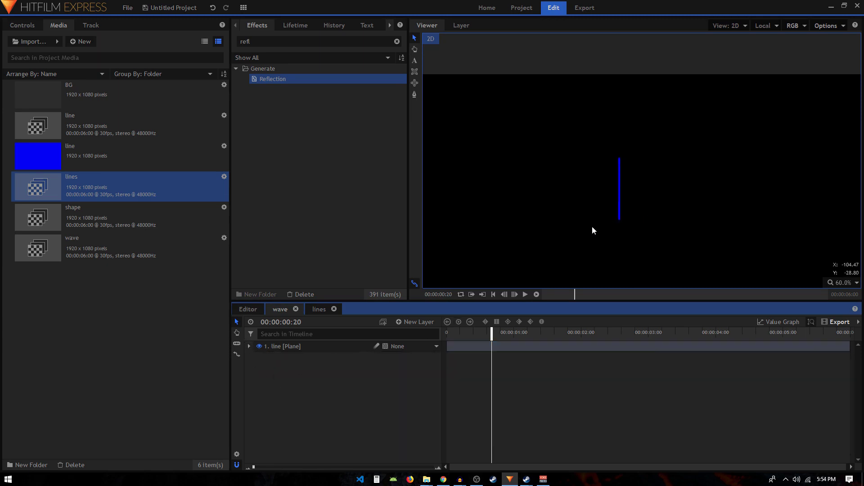
scroll(592, 227, up, 2)
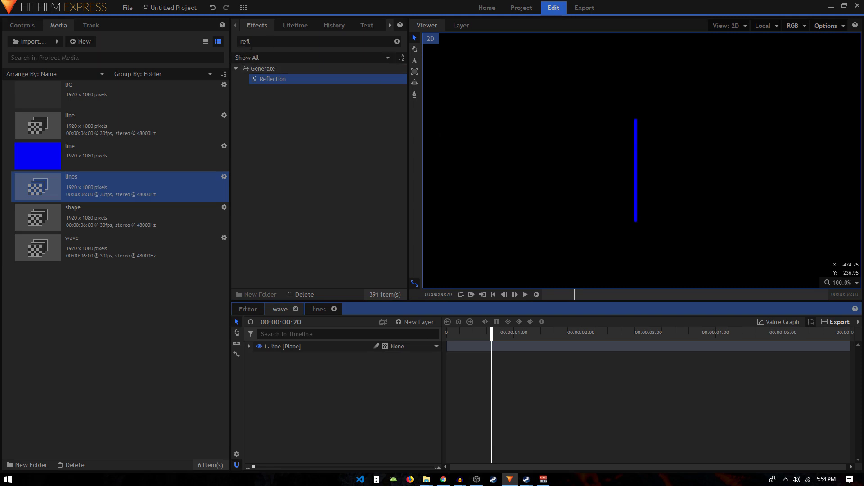
click(289, 42)
Apply the Waves effect to the line layer
text(wa)
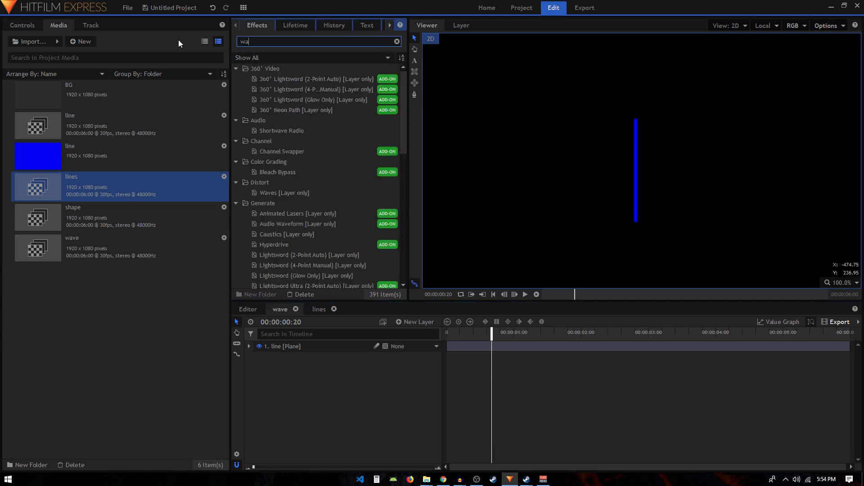
text(ve)
drag(279, 100, 318, 344)
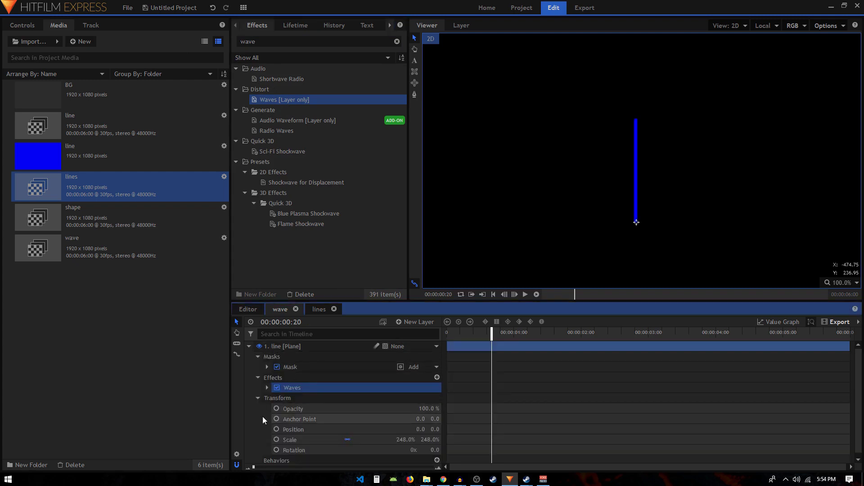
click(267, 386)
scroll(356, 395, down, 2)
scroll(426, 389, up, 3)
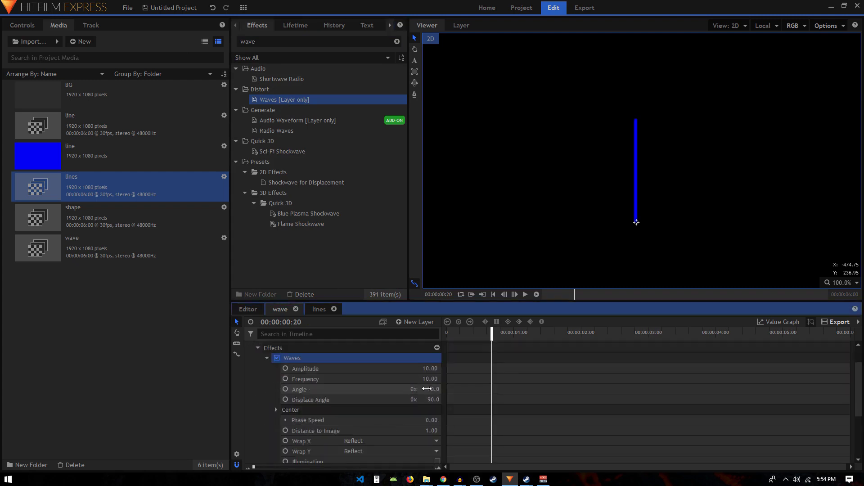
Tune Waves Angle, Displace Angle 44, Amplitude 7 and Frequency 31 for a tight wavy line
drag(430, 390, 403, 390)
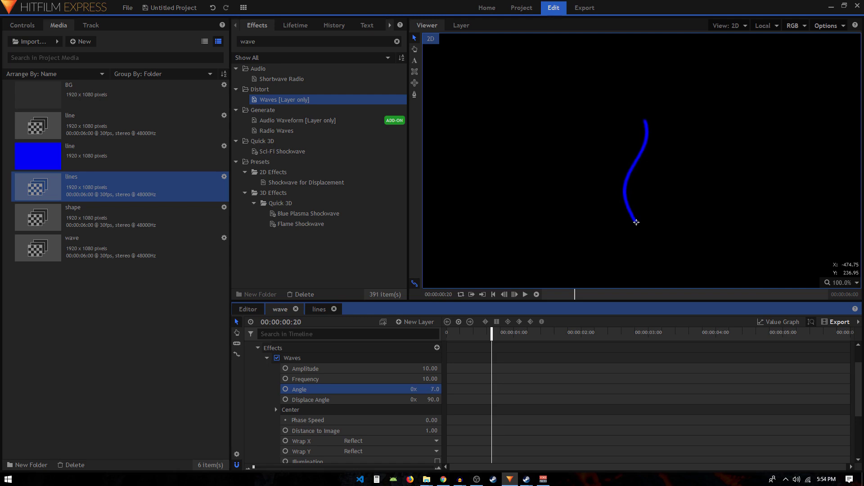
mouse_move(433, 399)
mouse_down()
mouse_move(405, 400)
mouse_move(417, 399)
mouse_up()
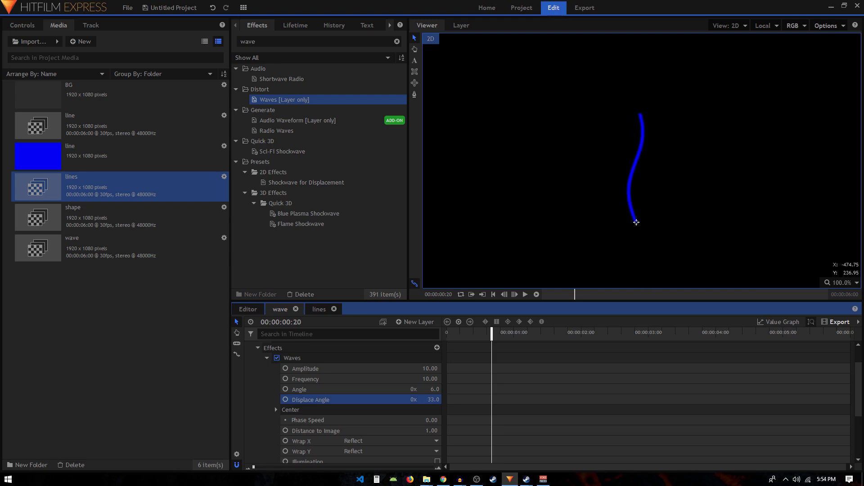
mouse_move(430, 368)
mouse_down()
mouse_move(439, 368)
mouse_move(419, 379)
mouse_move(442, 379)
mouse_move(419, 368)
mouse_up()
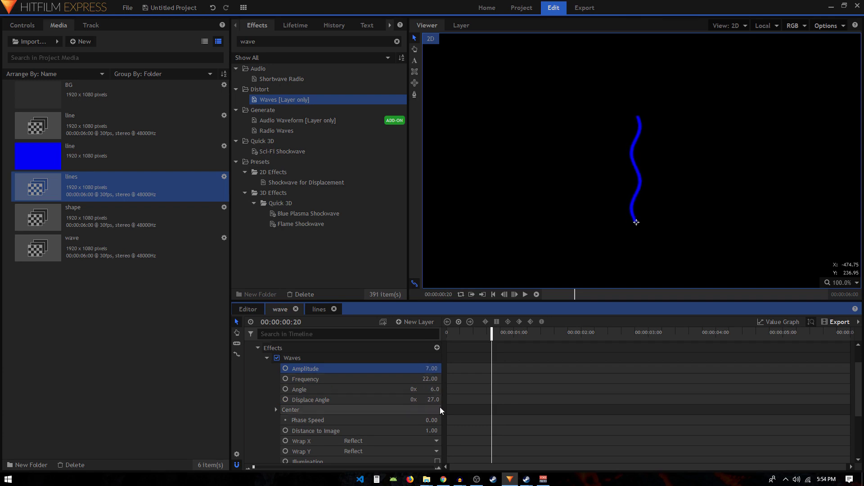
click(430, 420)
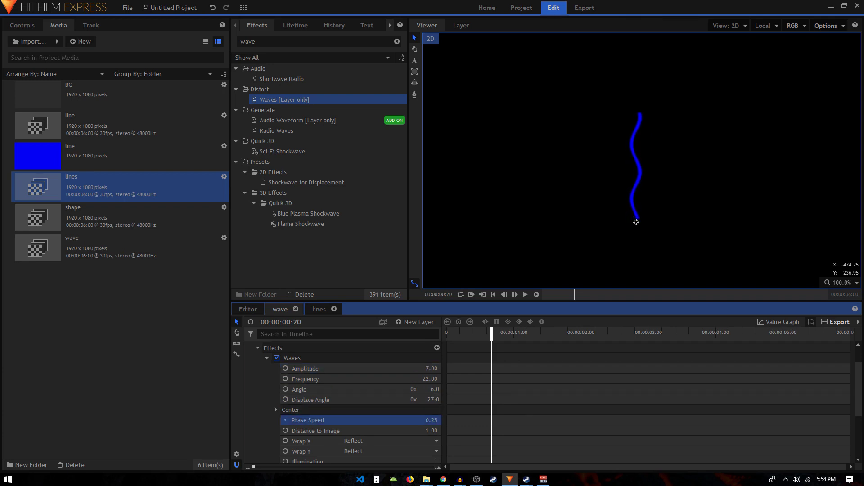
drag(433, 397, 434, 379)
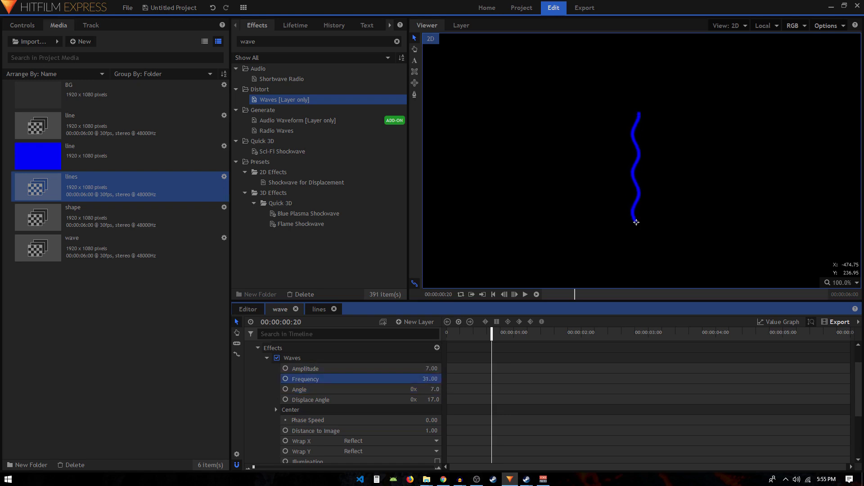
Set the line layer's Rotation to 90° so the wave lies horizontal
scroll(250, 348, up, 2)
click(250, 348)
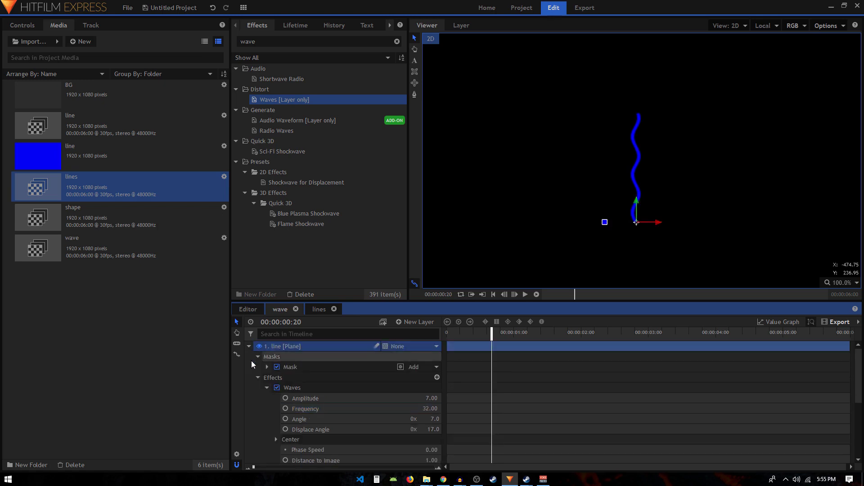
click(249, 346)
click(342, 383)
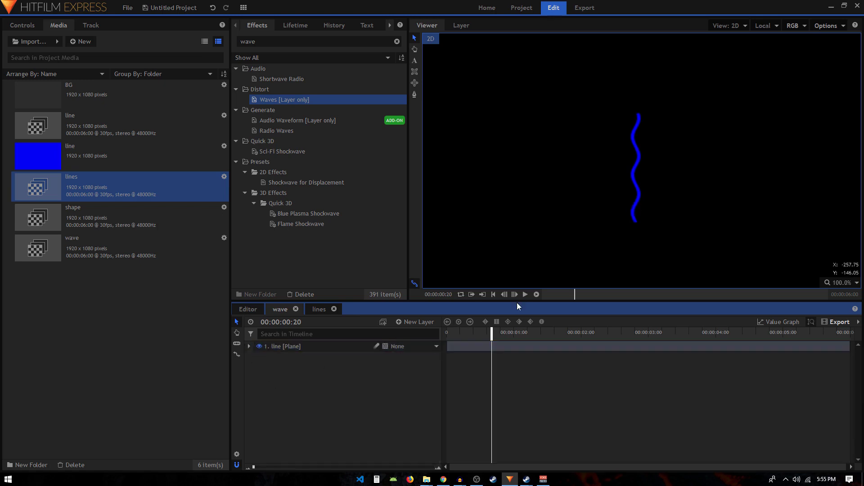
drag(463, 338, 485, 336)
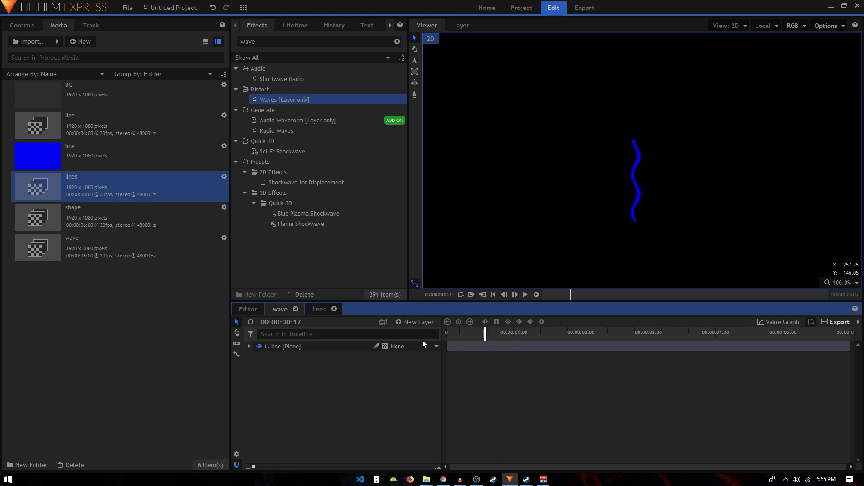
click(247, 347)
click(258, 356)
click(258, 367)
click(259, 377)
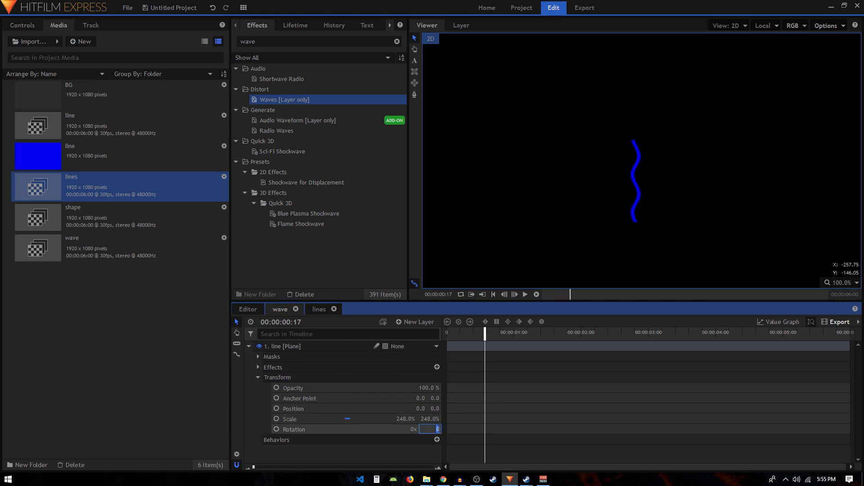
right_click(438, 430)
click(438, 430)
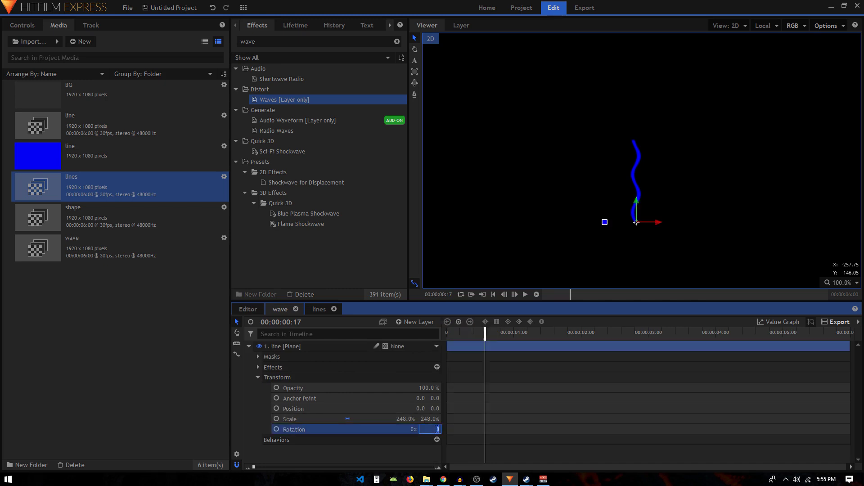
key(Return)
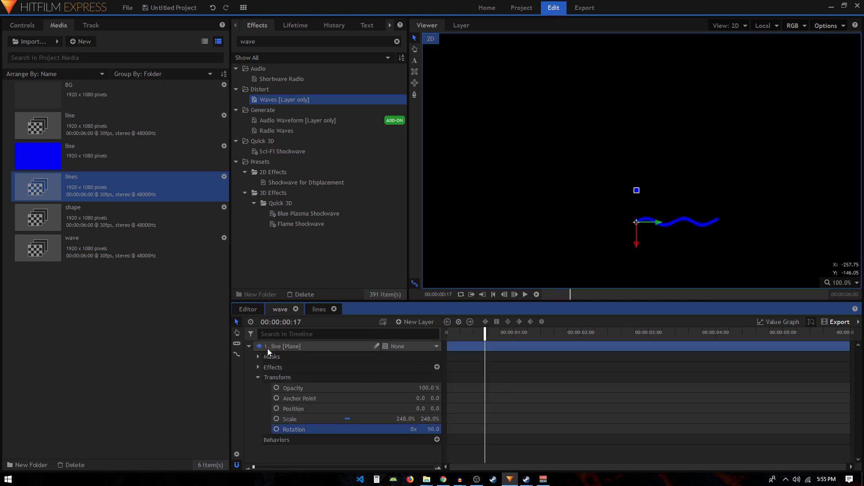
Duplicate the line layer, move the copy up-left, and make line[2] start later
click(249, 346)
click(266, 366)
click(292, 345)
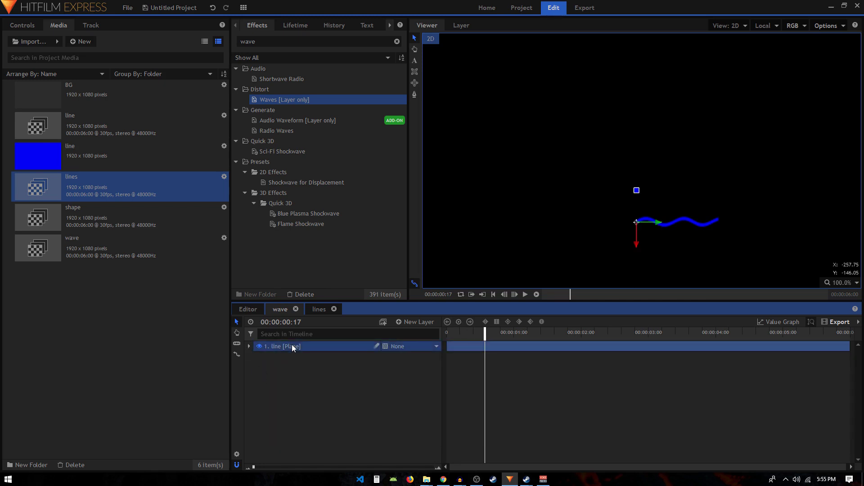
key(ctrl+d)
drag(633, 225, 490, 162)
mouse_move(457, 345)
mouse_down()
mouse_move(556, 338)
mouse_move(545, 339)
mouse_up()
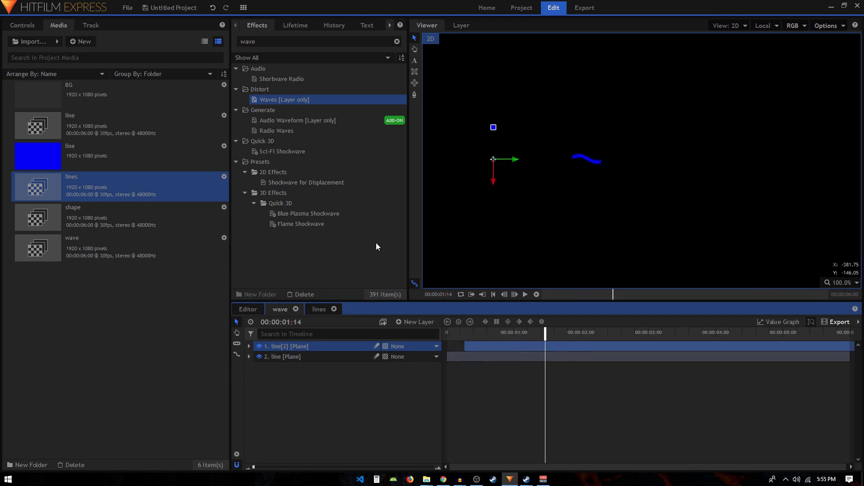
scroll(537, 201, down, 2)
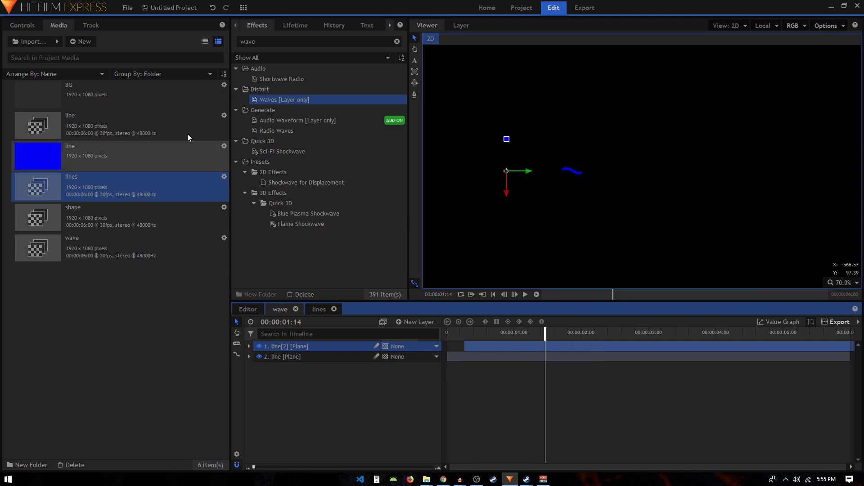
Create a new composite shot named 'main'
click(89, 42)
click(94, 52)
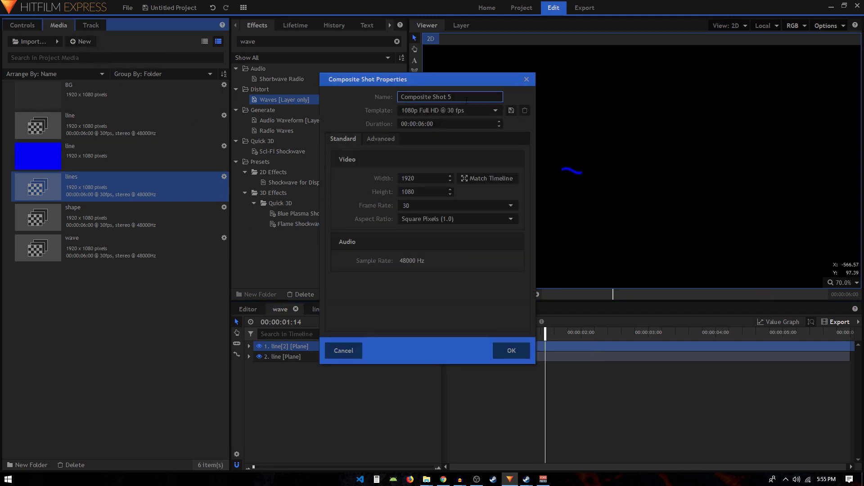
text(main)
key(Return)
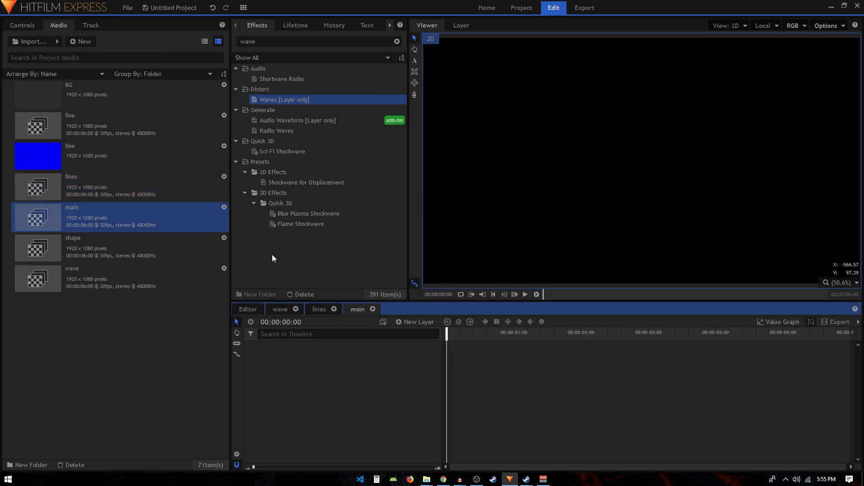
Place the lines, shape and wave composites into main and preview the combined animation
drag(58, 319, 93, 247)
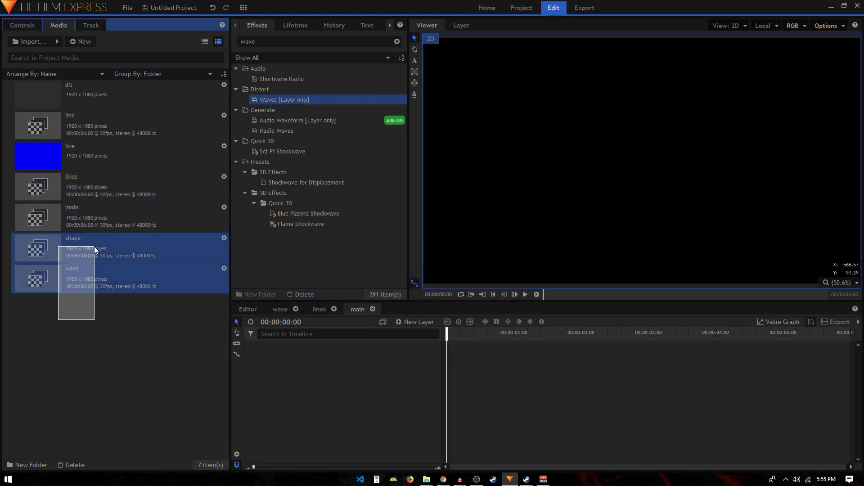
ctrl+click(96, 190)
drag(131, 210, 385, 352)
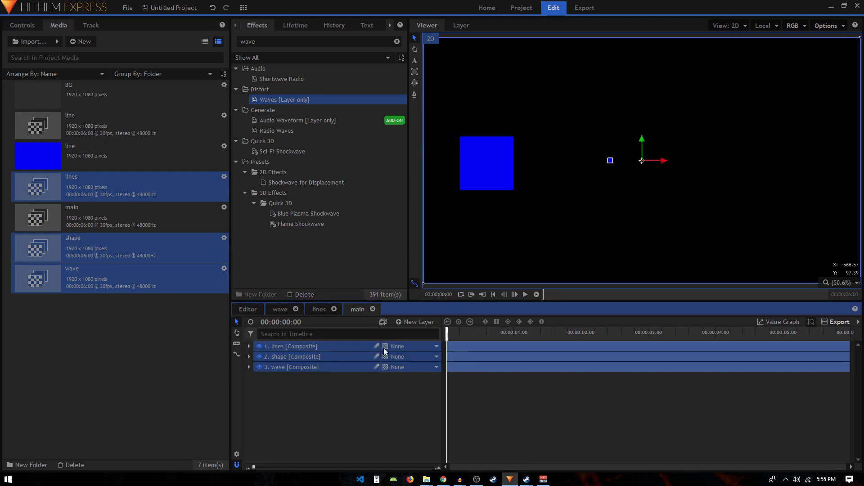
drag(450, 334, 505, 335)
scroll(693, 181, up, 5)
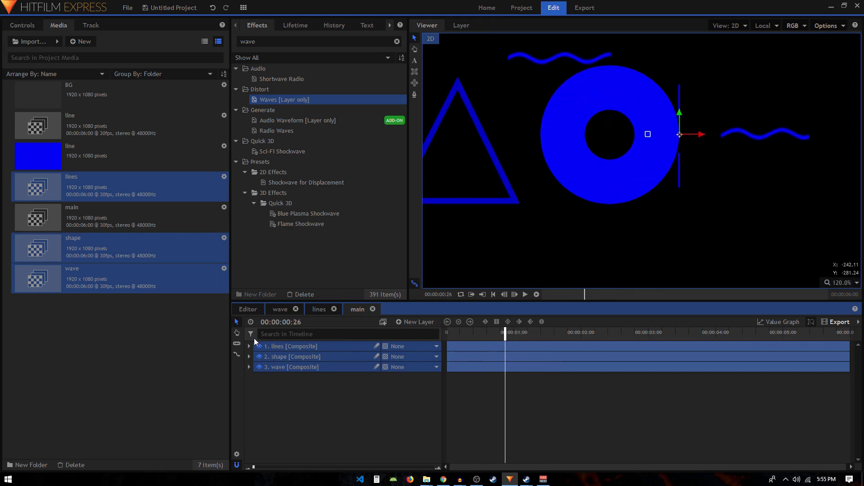
Open the line composite, scrub through its animation, and return to main
double_click(76, 131)
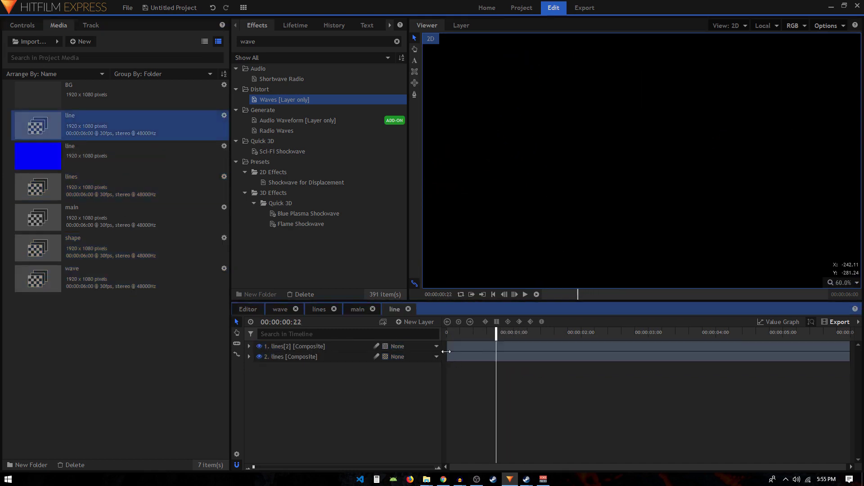
drag(445, 351, 505, 345)
scroll(599, 195, down, 1)
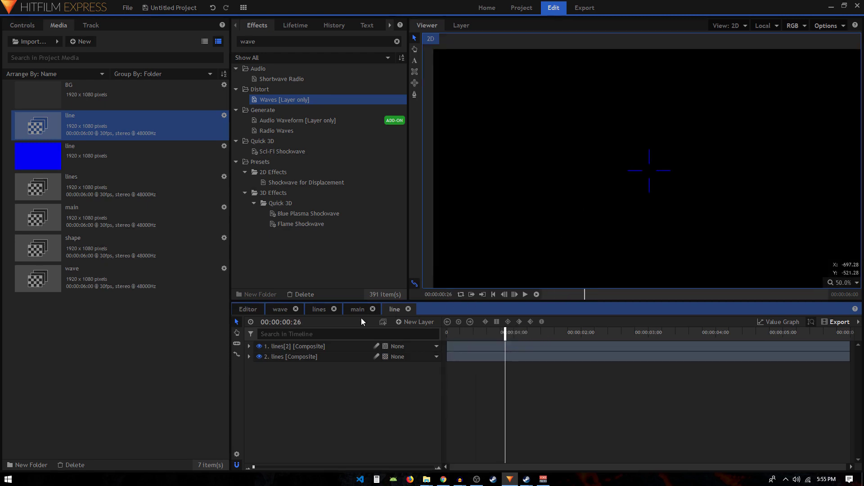
click(409, 309)
Add the line composite to main, delete the lines layer, and make line visible again
drag(117, 183, 143, 218)
drag(76, 127, 337, 345)
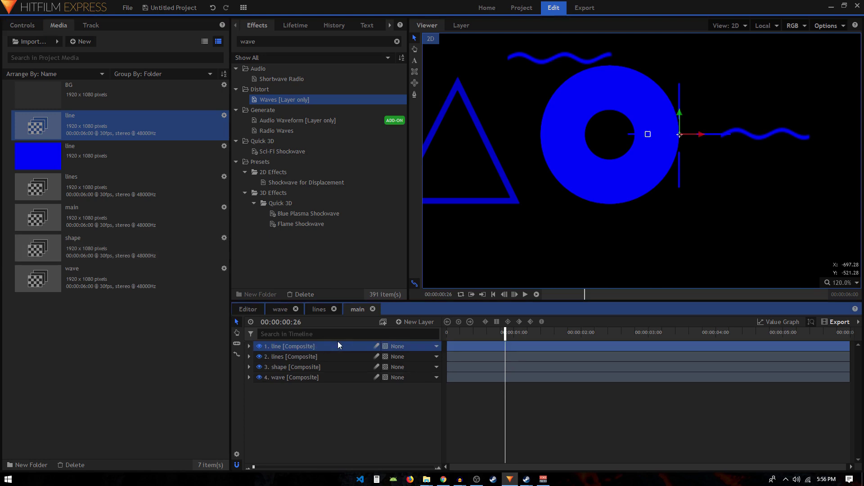
click(259, 347)
click(298, 354)
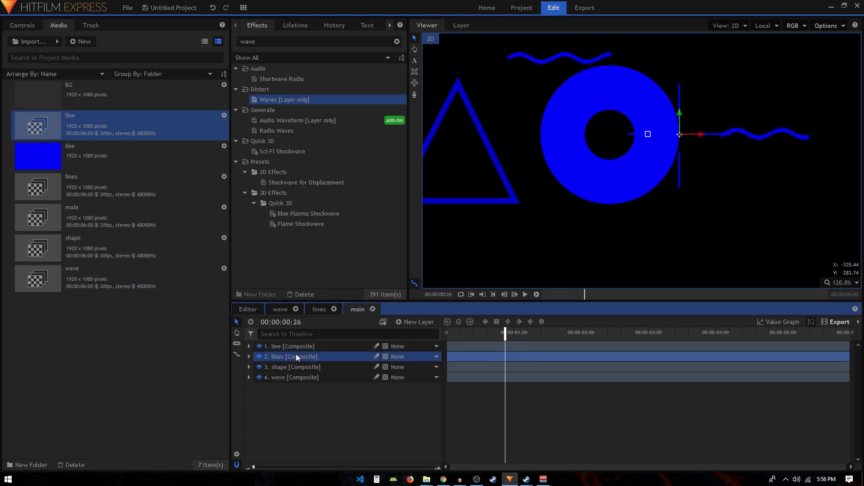
click(260, 347)
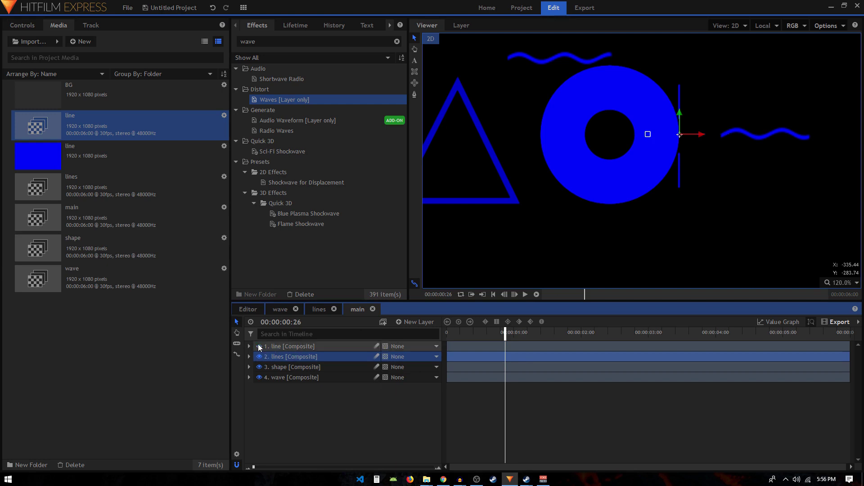
drag(474, 339, 494, 341)
click(284, 348)
click(283, 353)
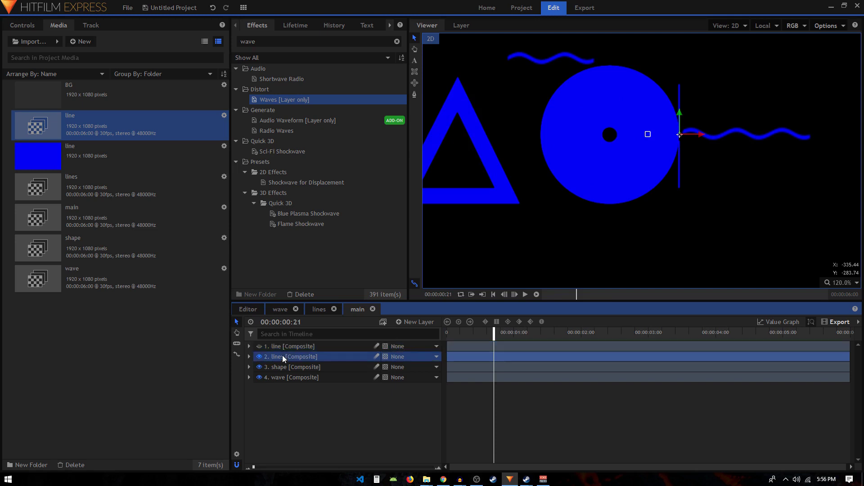
key(Delete)
click(259, 346)
click(290, 414)
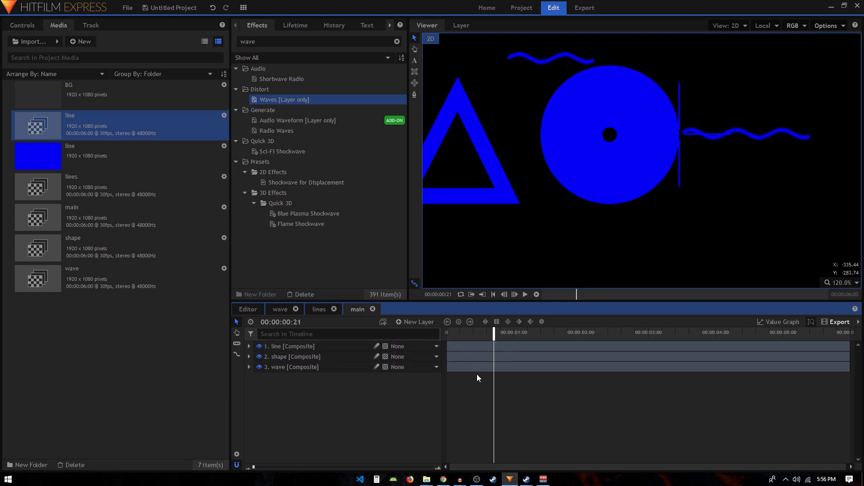
Scale the line layer up to 190% in its Transform properties
drag(479, 335, 497, 335)
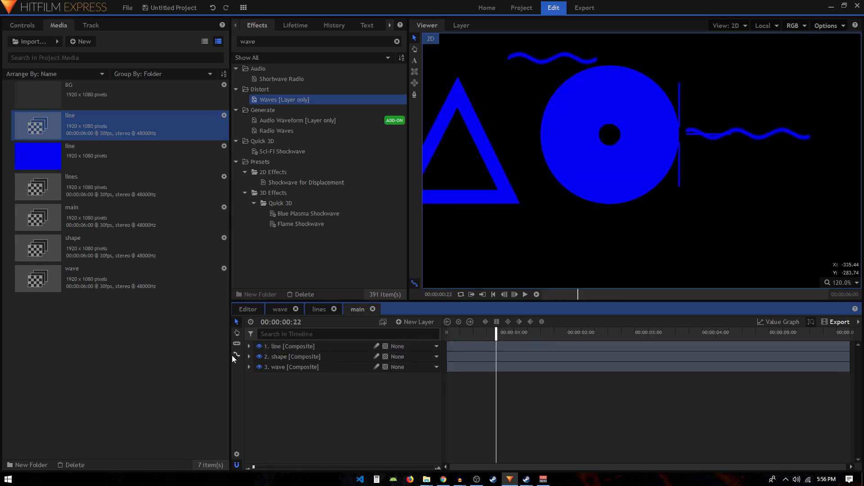
click(249, 346)
click(270, 377)
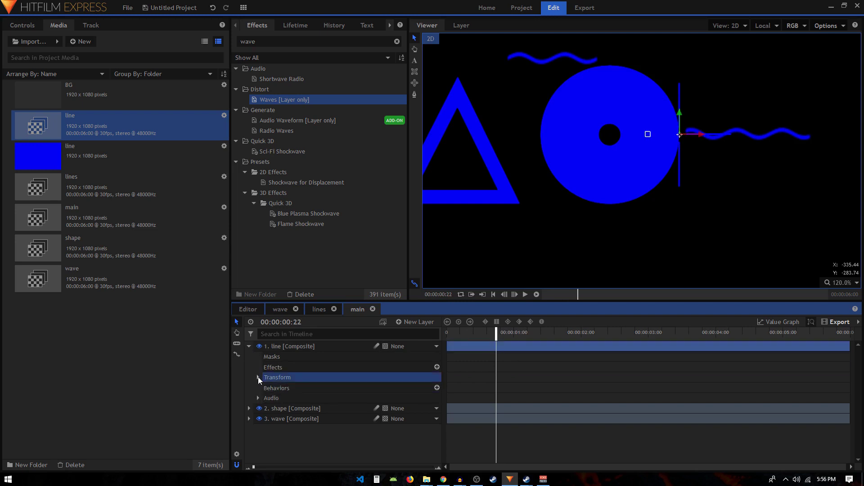
click(258, 377)
drag(405, 419, 432, 419)
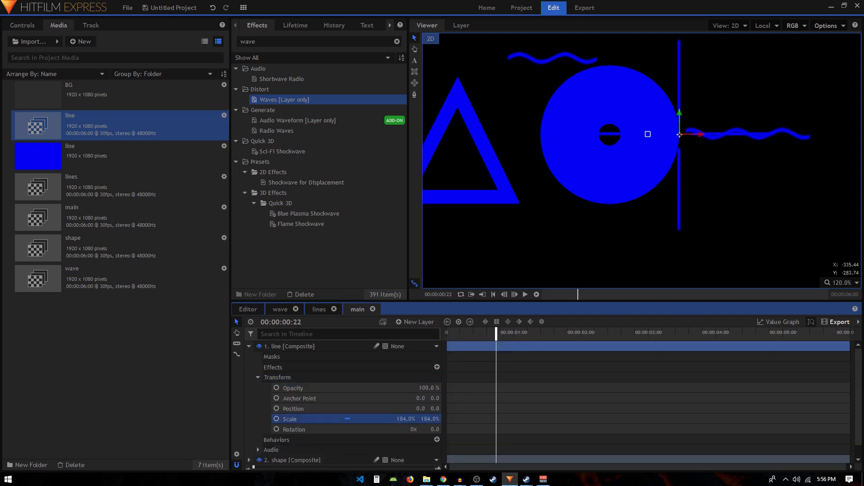
click(249, 346)
click(280, 400)
Move the shape layer's triangle and circle further right in the Viewer
scroll(607, 135, down, 4)
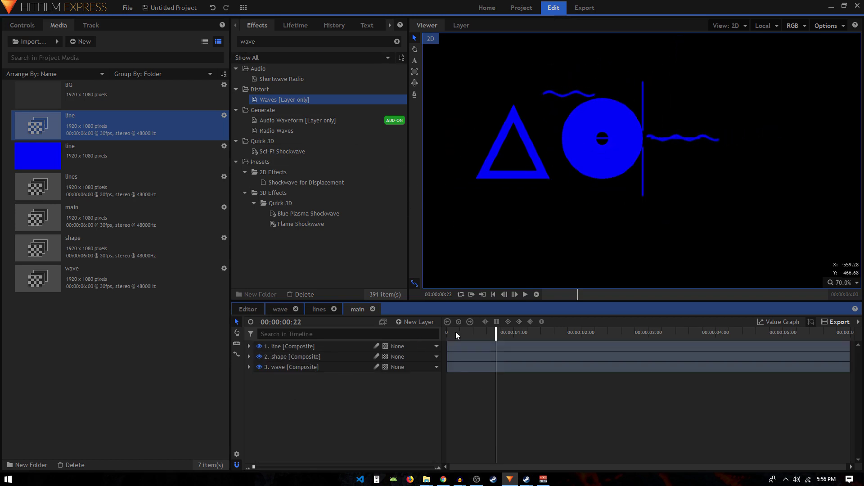
drag(456, 335, 501, 339)
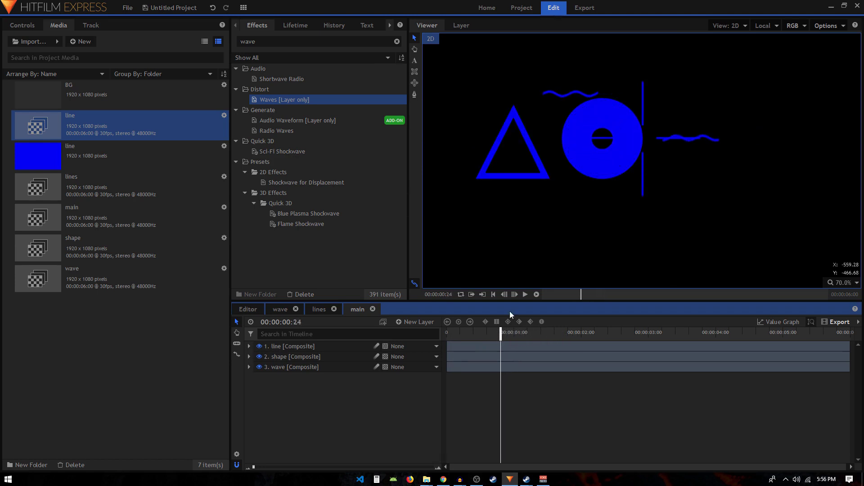
scroll(575, 162, down, 2)
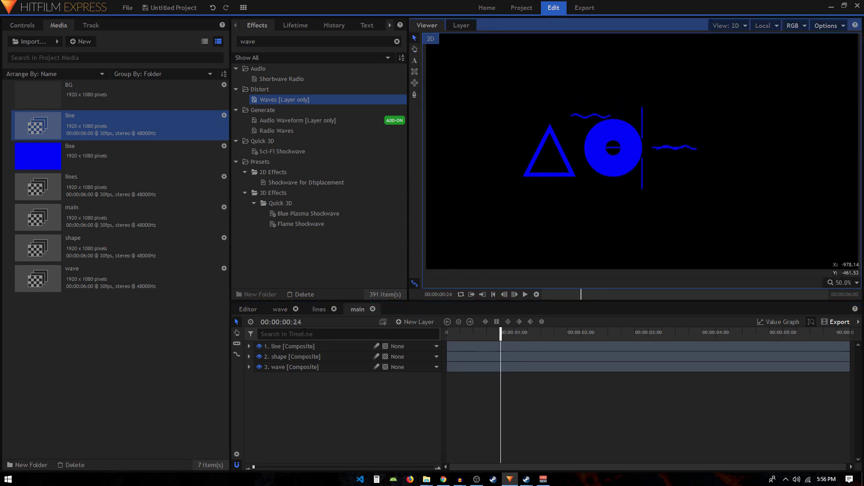
click(287, 358)
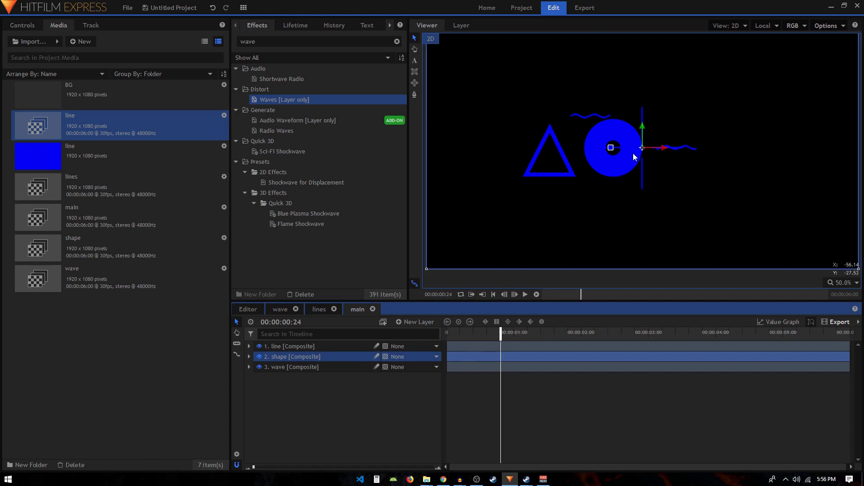
drag(664, 149, 737, 150)
Make the line and wave clips start a few frames later, then replay from the start
click(427, 386)
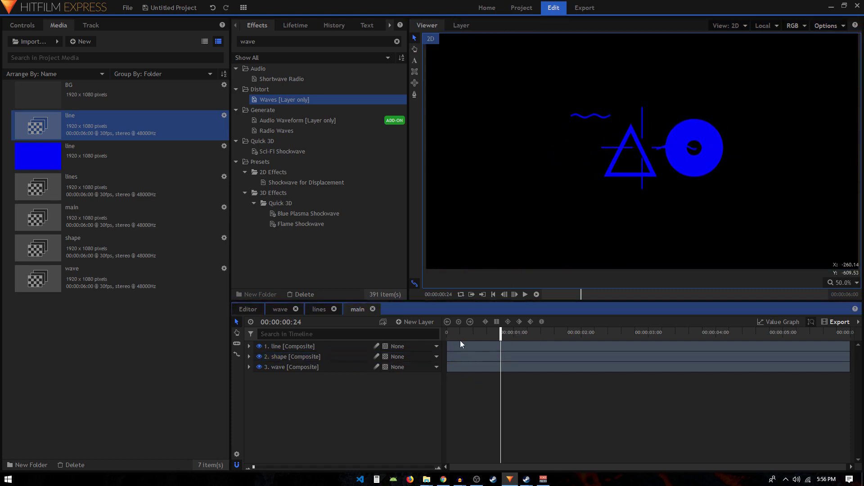
drag(458, 345, 468, 368)
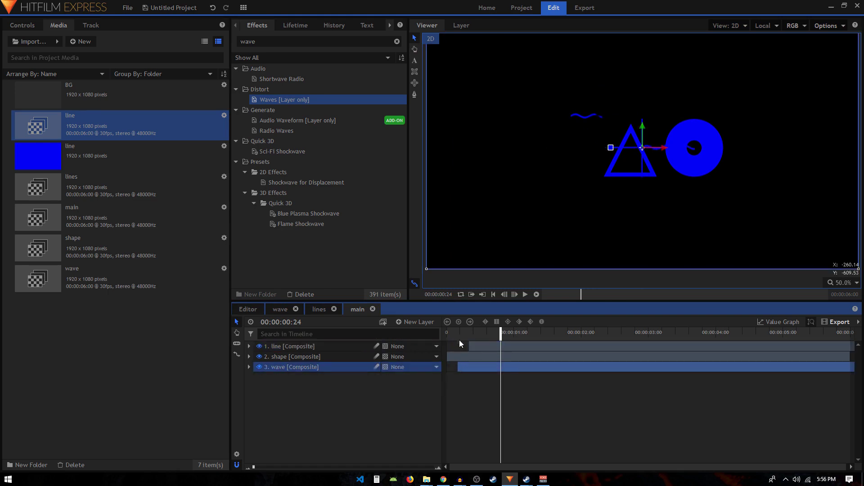
key(Home)
click(384, 415)
click(525, 294)
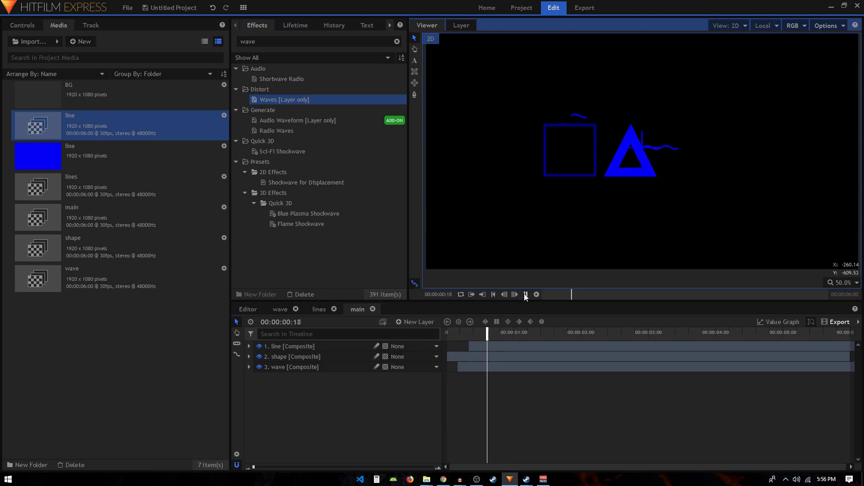
click(524, 295)
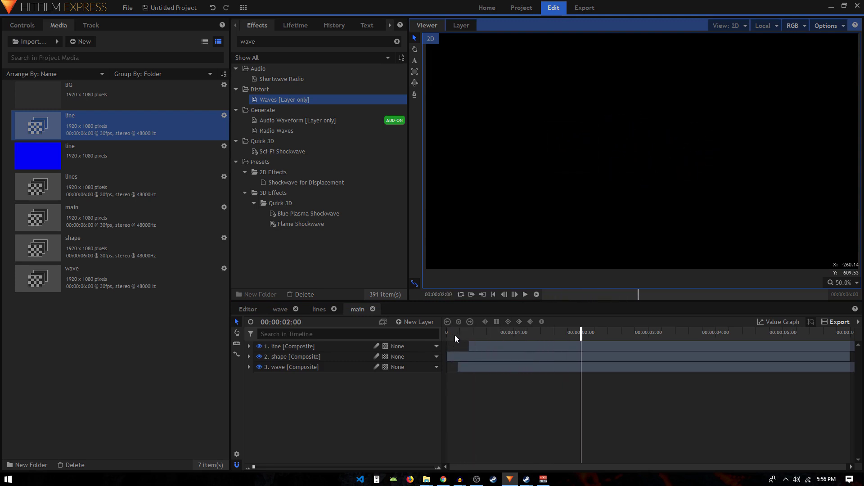
click(454, 335)
click(525, 295)
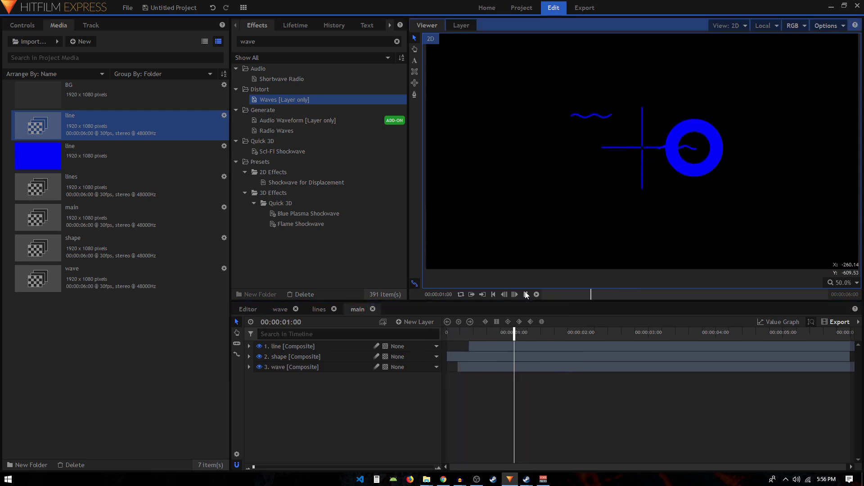
click(526, 294)
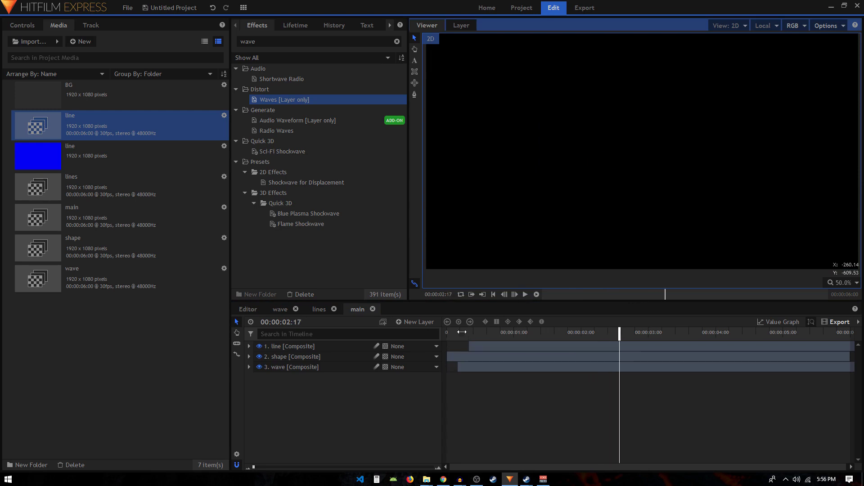
click(462, 331)
click(525, 296)
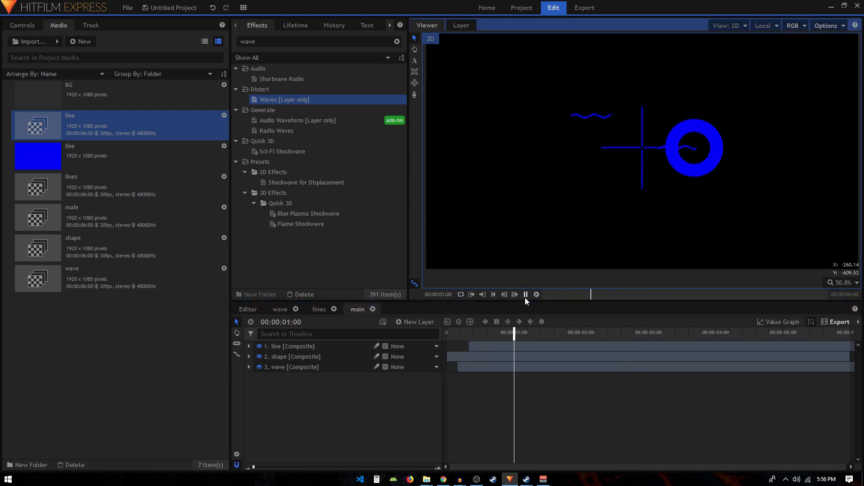
click(524, 297)
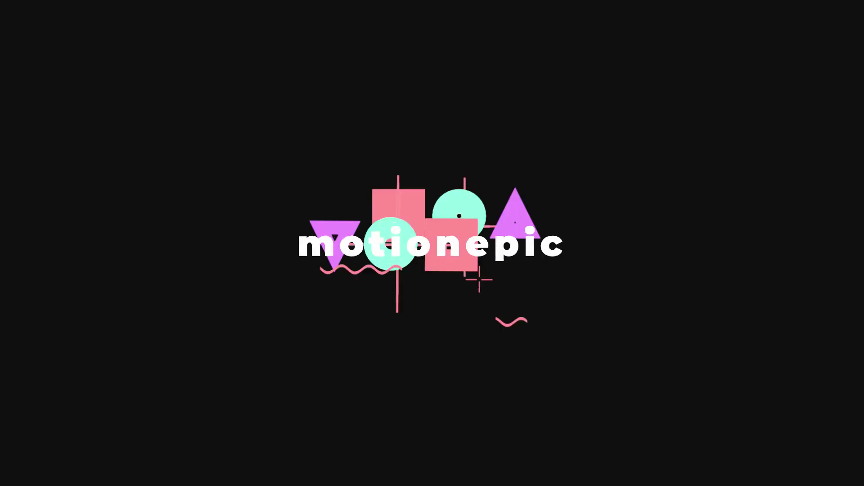